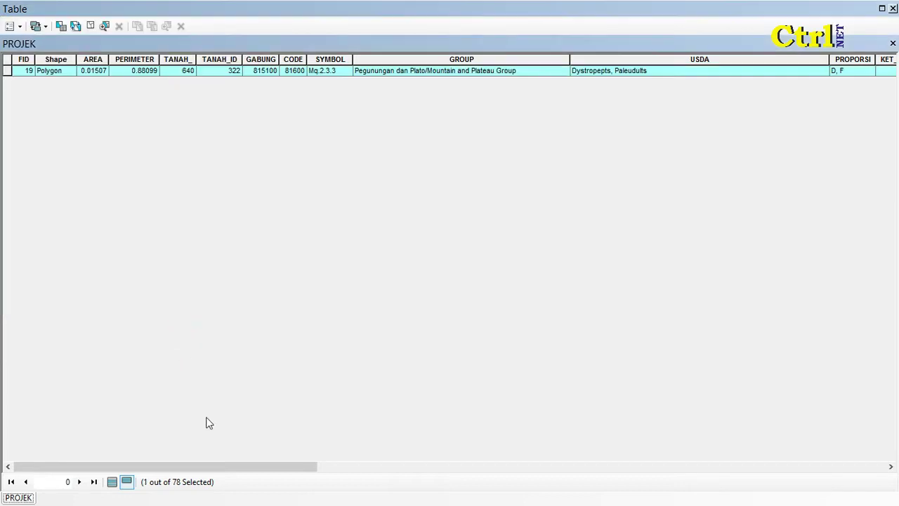
- Set the nilai field of the selected Latosol record to 2 with the Field Calculator
{"action": "left_click_drag", "start_coordinate": [225, 467], "coordinate": [822, 454]}
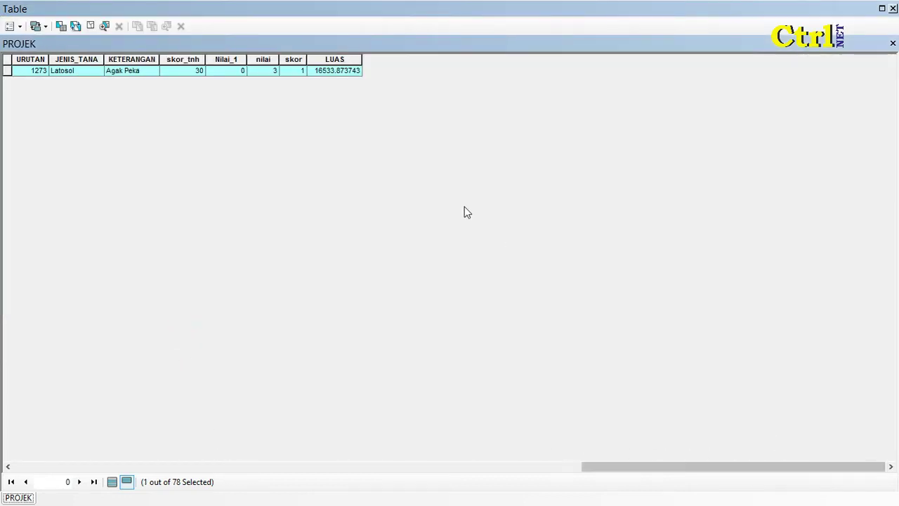
{"action": "left_click", "coordinate": [259, 59]}
{"action": "right_click", "coordinate": [262, 64]}
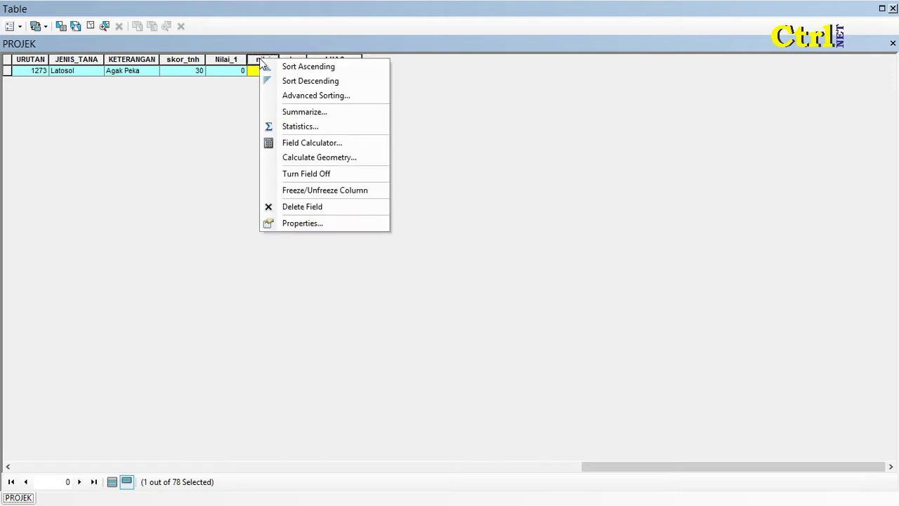
{"action": "left_click", "coordinate": [318, 143]}
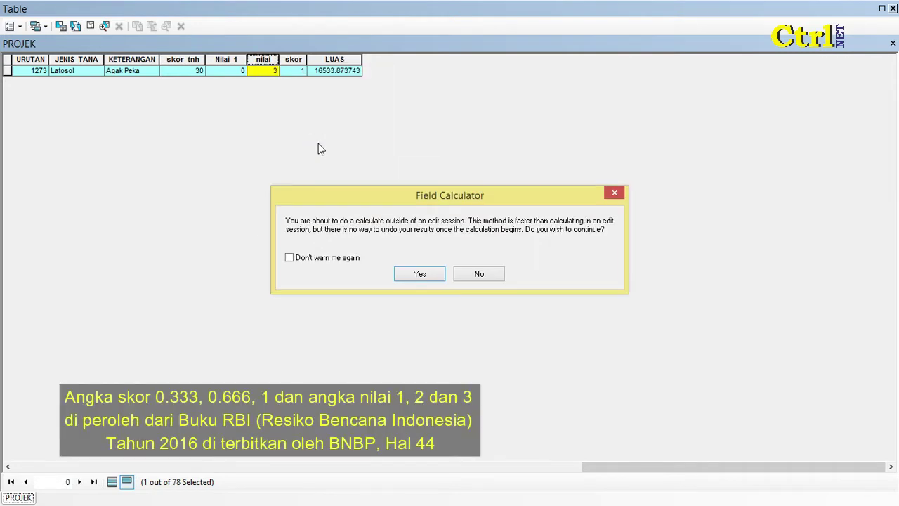
{"action": "left_click", "coordinate": [411, 274]}
{"action": "left_click", "coordinate": [386, 264]}
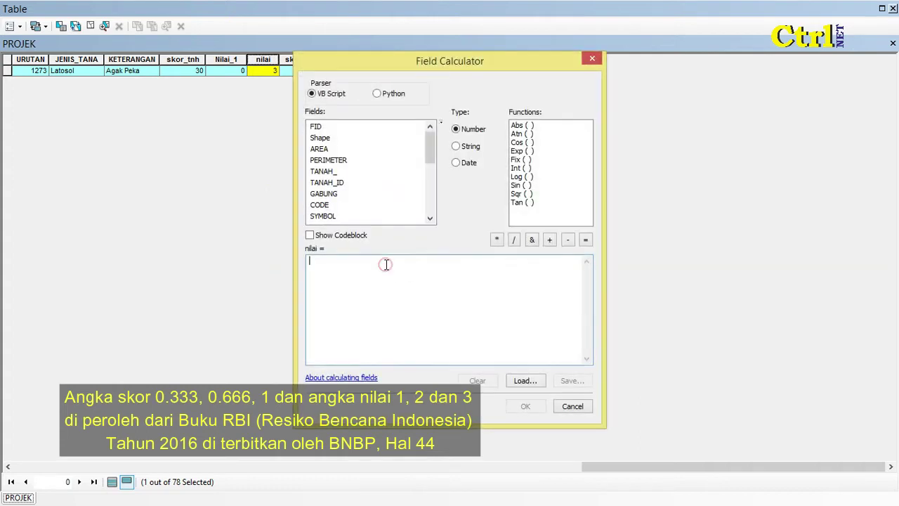
{"action": "type", "text": "2"}
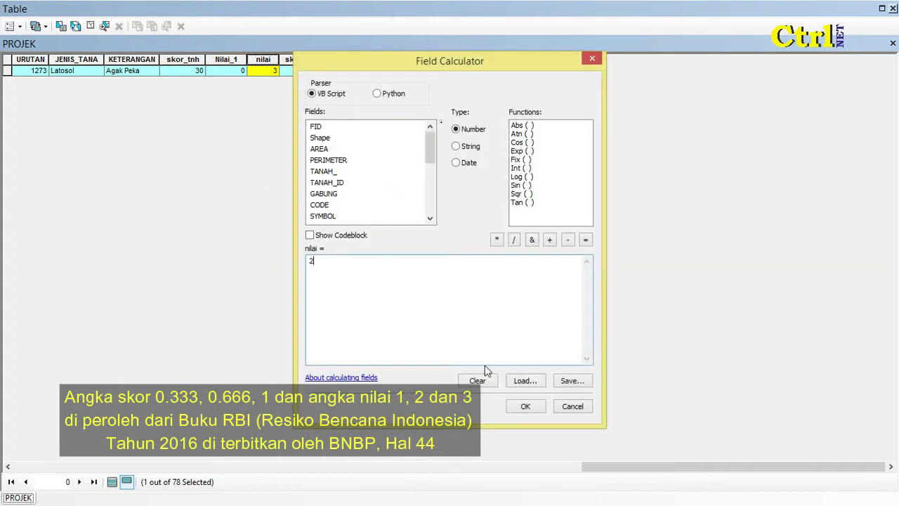
{"action": "left_click", "coordinate": [521, 409]}
- Set the skor field of the selected Latosol record to 0.666 with the Field Calculator
{"action": "left_click", "coordinate": [297, 62]}
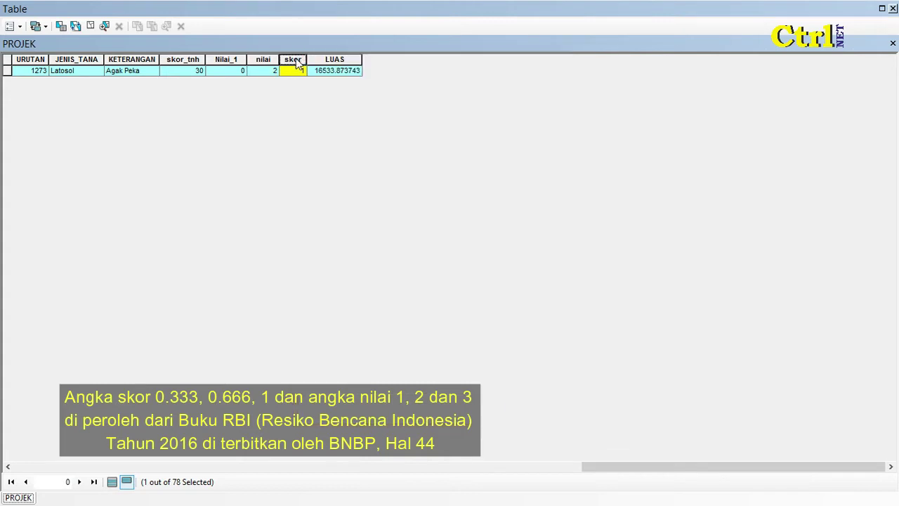
{"action": "right_click", "coordinate": [296, 62]}
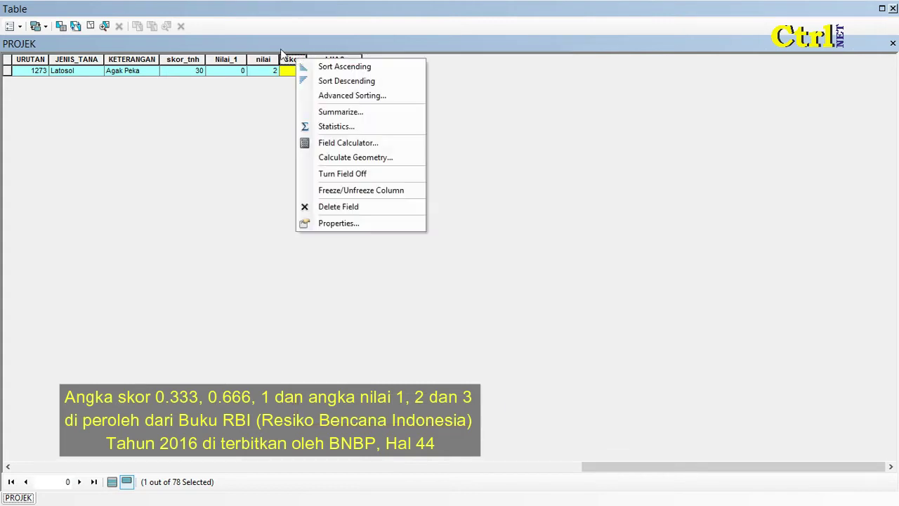
{"action": "left_click", "coordinate": [328, 143]}
{"action": "left_click", "coordinate": [420, 274]}
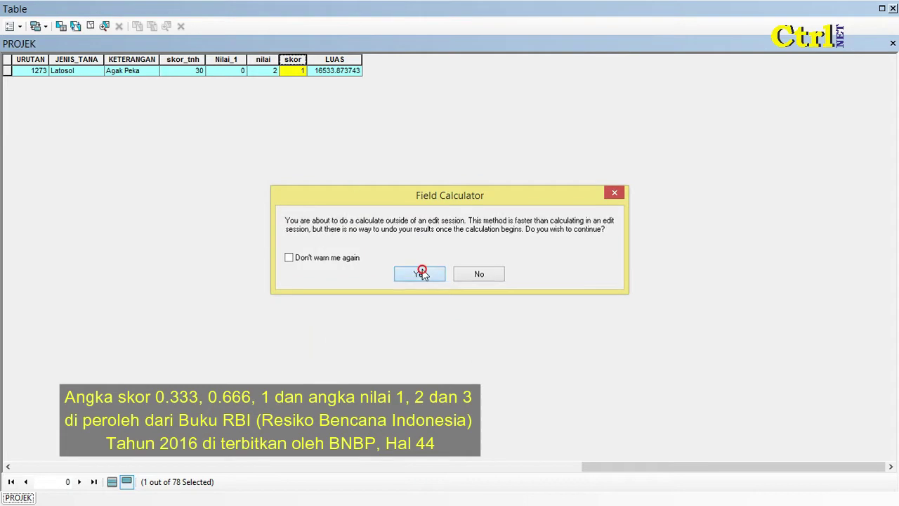
{"action": "left_click", "coordinate": [423, 269]}
{"action": "key", "text": "BackSpace"}
{"action": "type", "text": "0.666"}
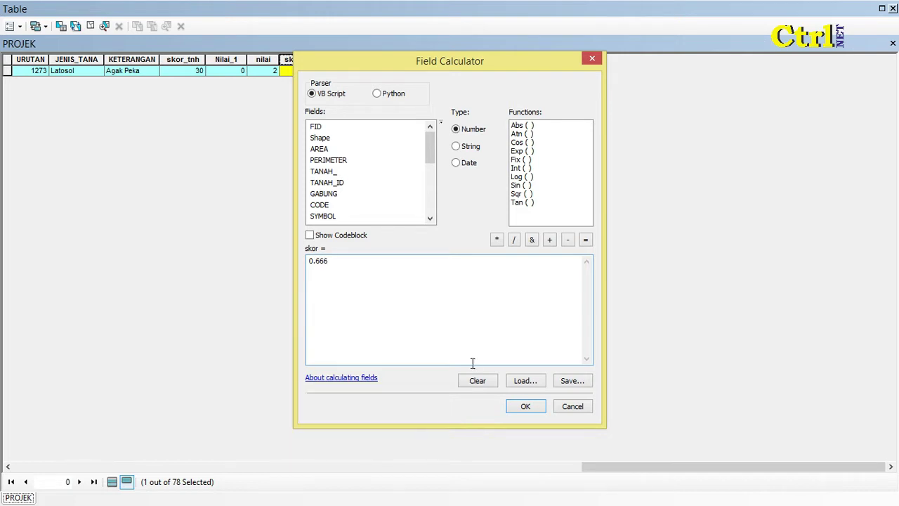
{"action": "left_click", "coordinate": [526, 407]}
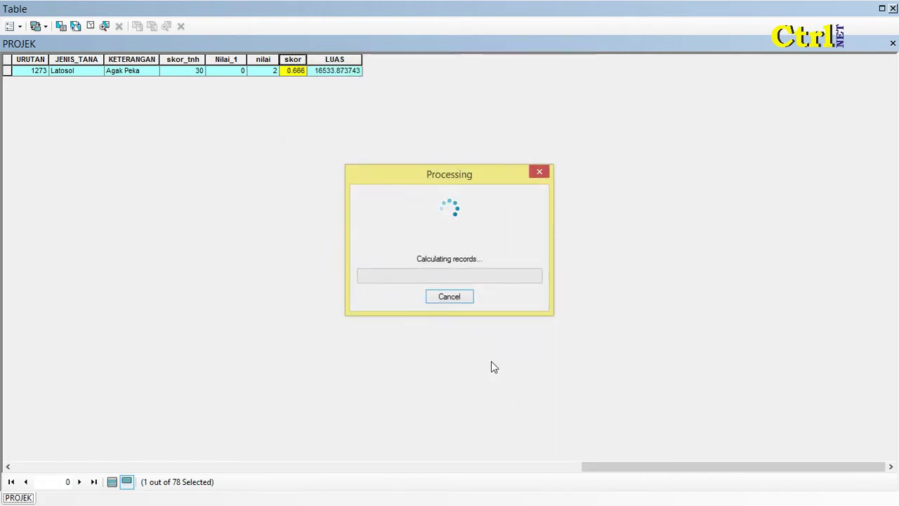
- Show all records of the PROJEK table and select those matching "JENIS_TANA" = 'Organosol' by attributes
{"action": "left_click", "coordinate": [112, 481]}
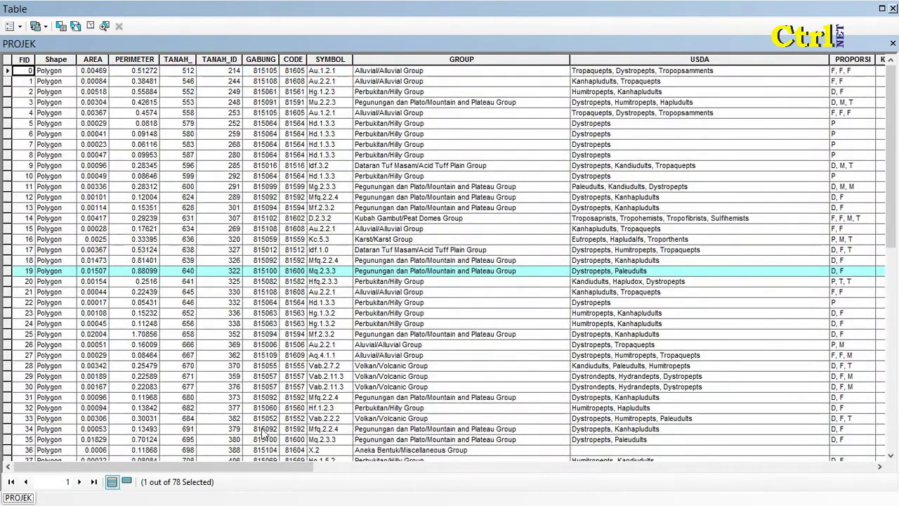
{"action": "left_click_drag", "start_coordinate": [239, 466], "coordinate": [796, 466]}
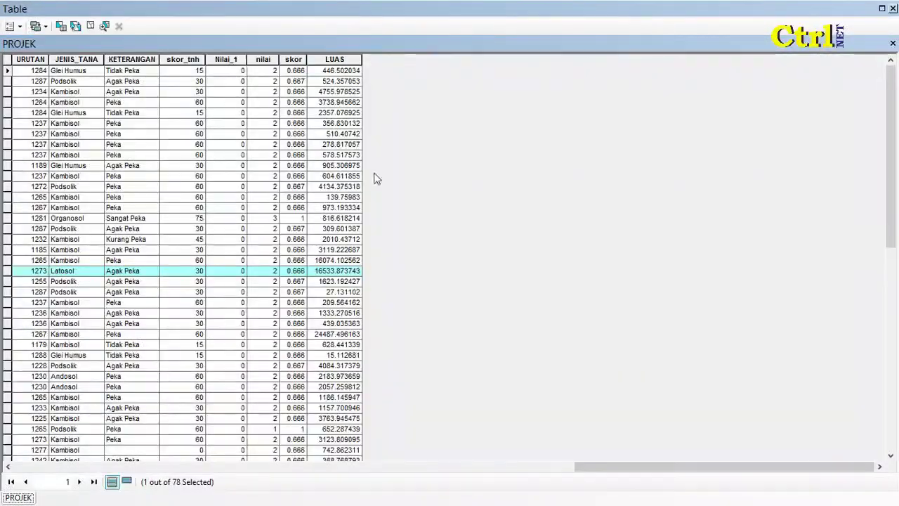
{"action": "left_click", "coordinate": [60, 27]}
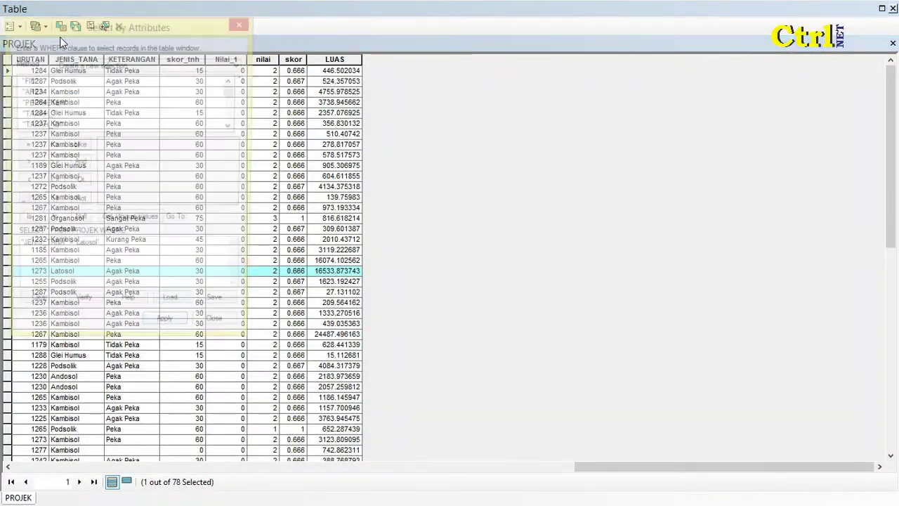
{"action": "left_click", "coordinate": [33, 309]}
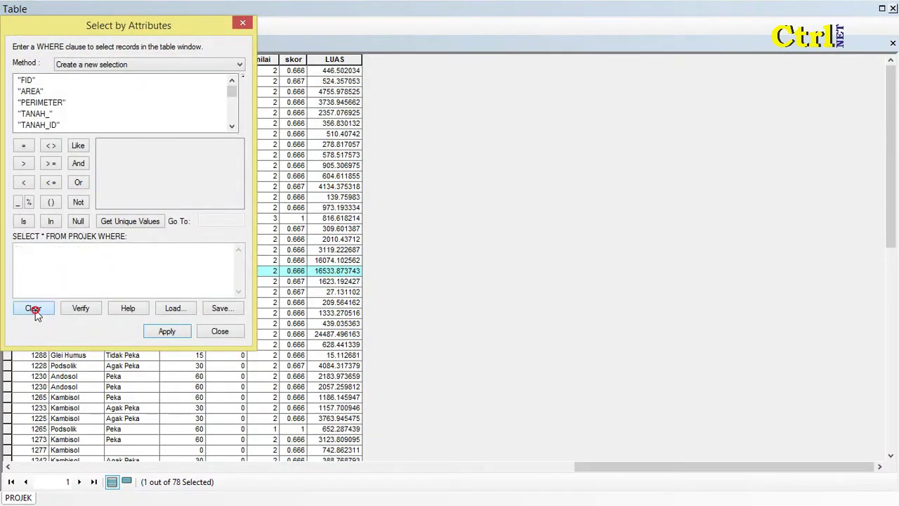
{"action": "left_click_drag", "start_coordinate": [167, 25], "coordinate": [521, 71]}
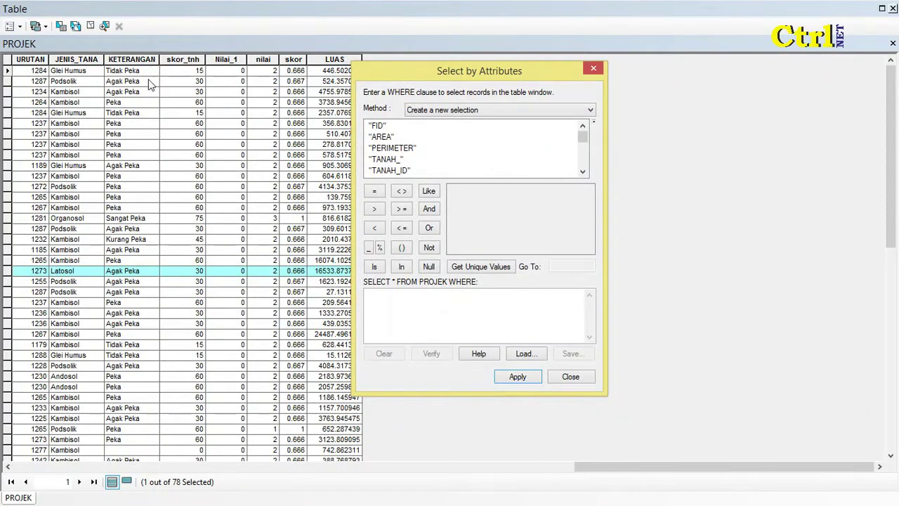
{"action": "left_click", "coordinate": [583, 140]}
{"action": "left_click_drag", "start_coordinate": [582, 140], "coordinate": [583, 161]}
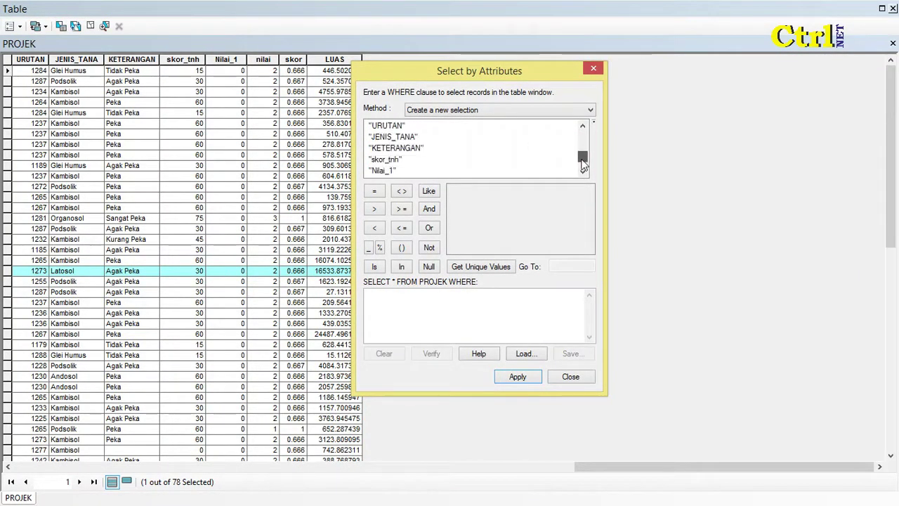
{"action": "double_click", "coordinate": [399, 139]}
{"action": "left_click", "coordinate": [375, 192]}
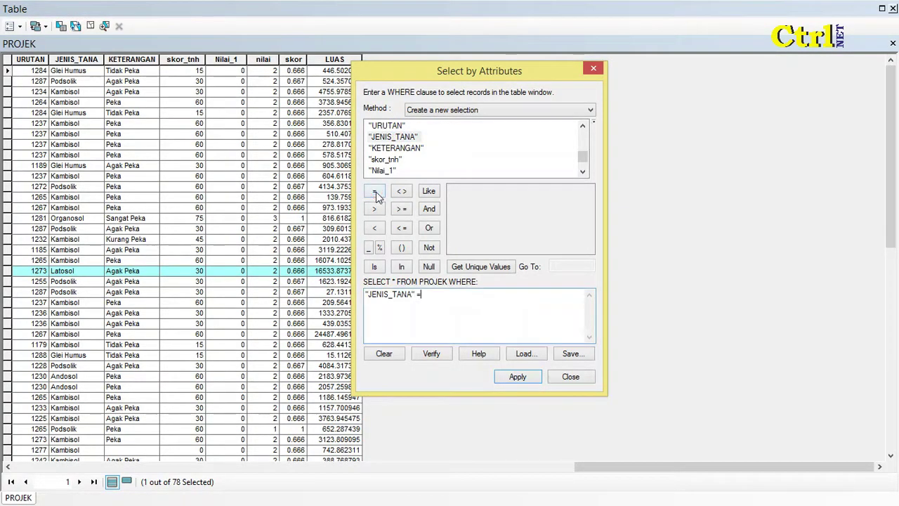
{"action": "left_click", "coordinate": [484, 266]}
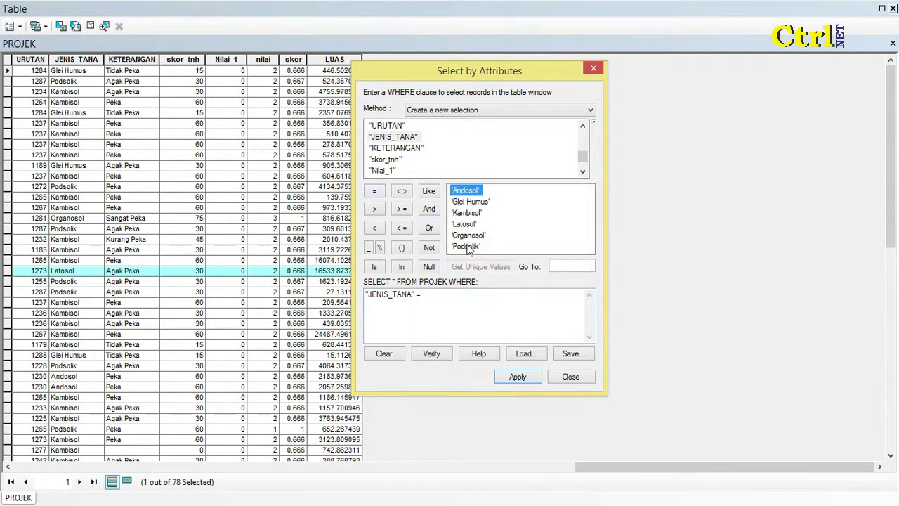
{"action": "double_click", "coordinate": [468, 235]}
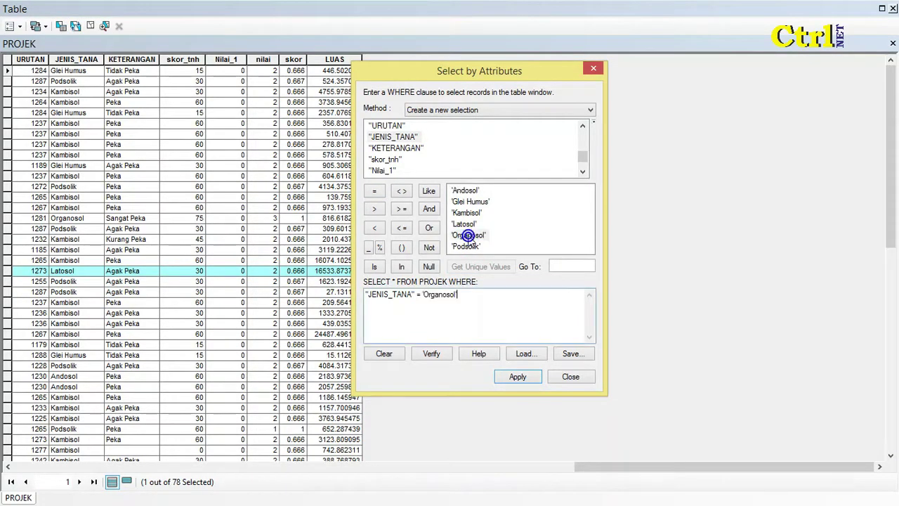
{"action": "left_click", "coordinate": [517, 377]}
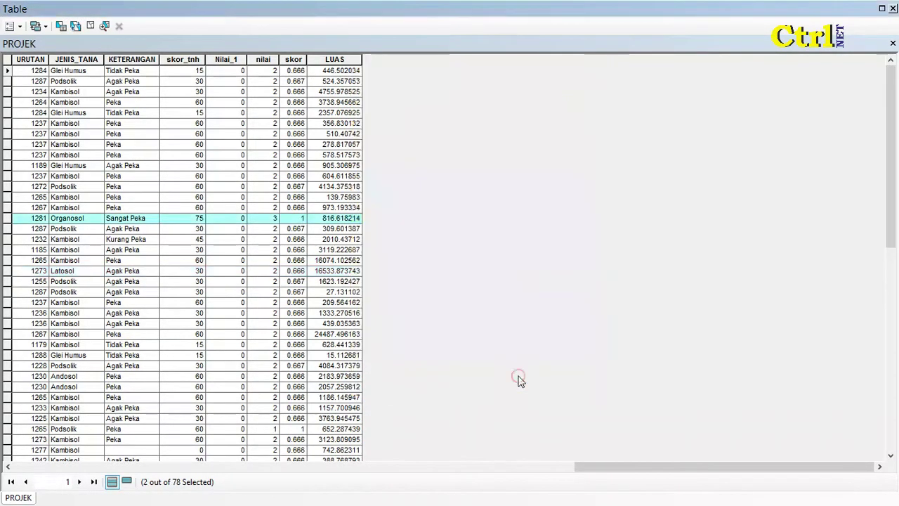
- Show only the selected Organosol records and set their nilai field to 3 with the Field Calculator
{"action": "left_click", "coordinate": [126, 482]}
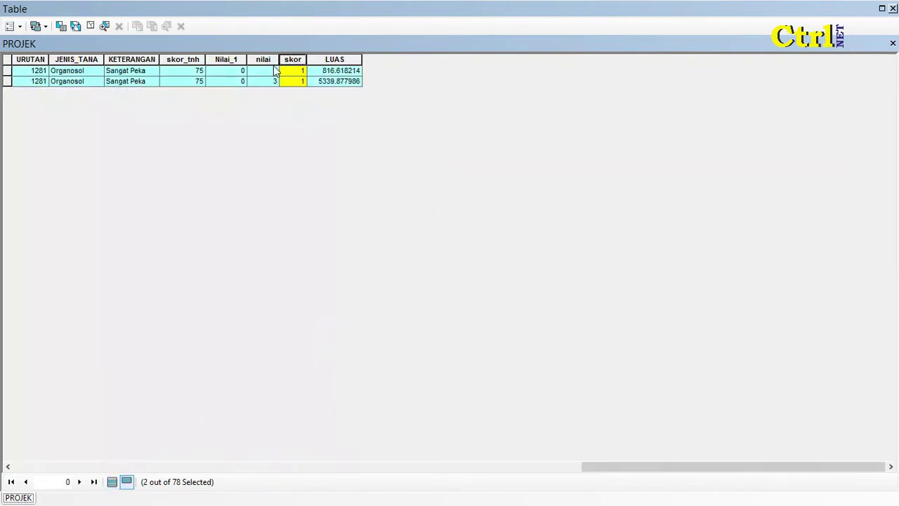
{"action": "left_click", "coordinate": [267, 59]}
{"action": "right_click", "coordinate": [267, 59]}
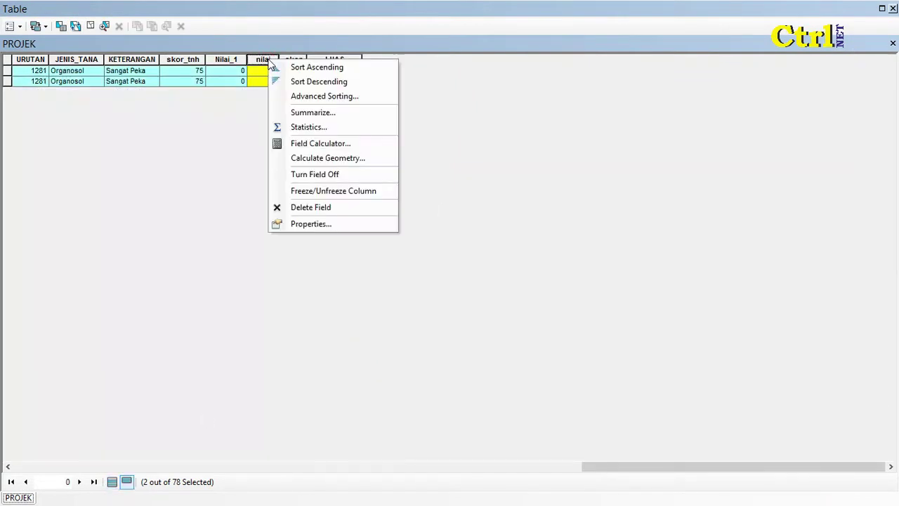
{"action": "left_click", "coordinate": [322, 145]}
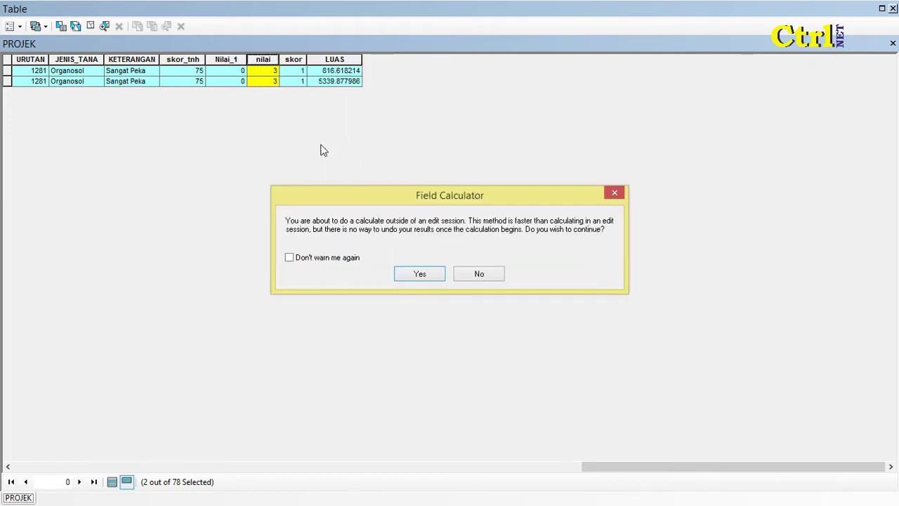
{"action": "left_click", "coordinate": [421, 274]}
{"action": "left_click_drag", "start_coordinate": [368, 274], "coordinate": [284, 274]}
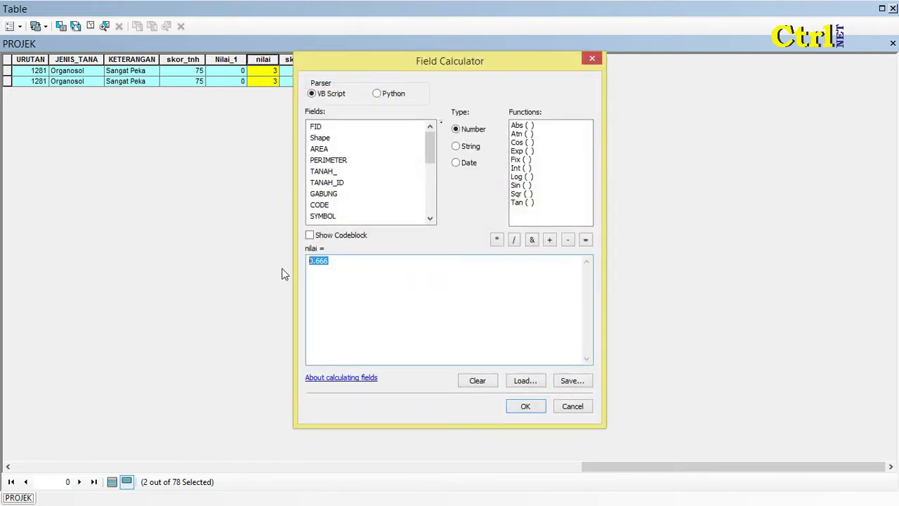
{"action": "type", "text": "3"}
{"action": "left_click", "coordinate": [538, 405]}
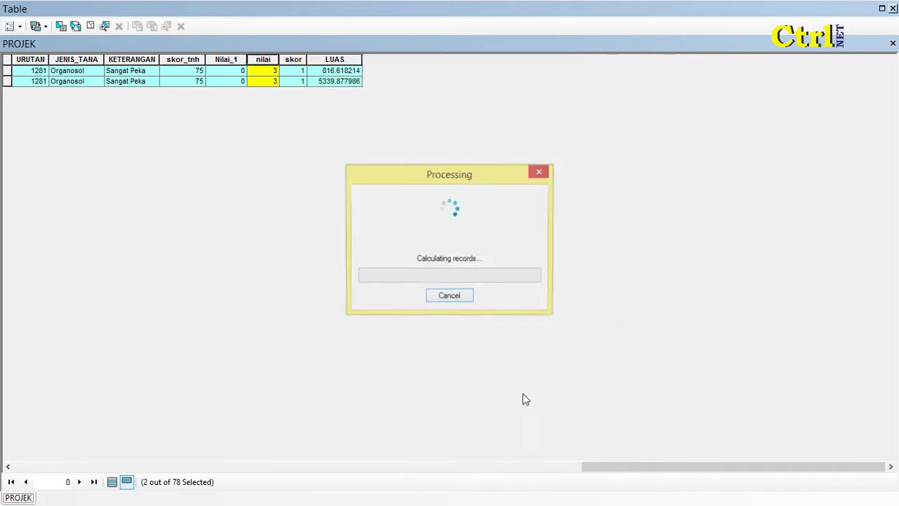
- Calculate the skor field of the selected Organosol records as 1 and show all table records again
{"action": "left_click", "coordinate": [295, 62]}
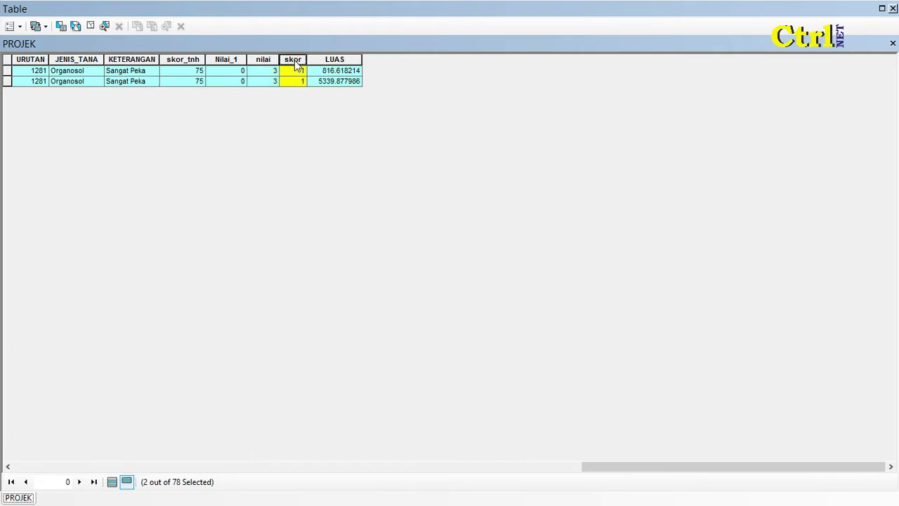
{"action": "right_click", "coordinate": [295, 62]}
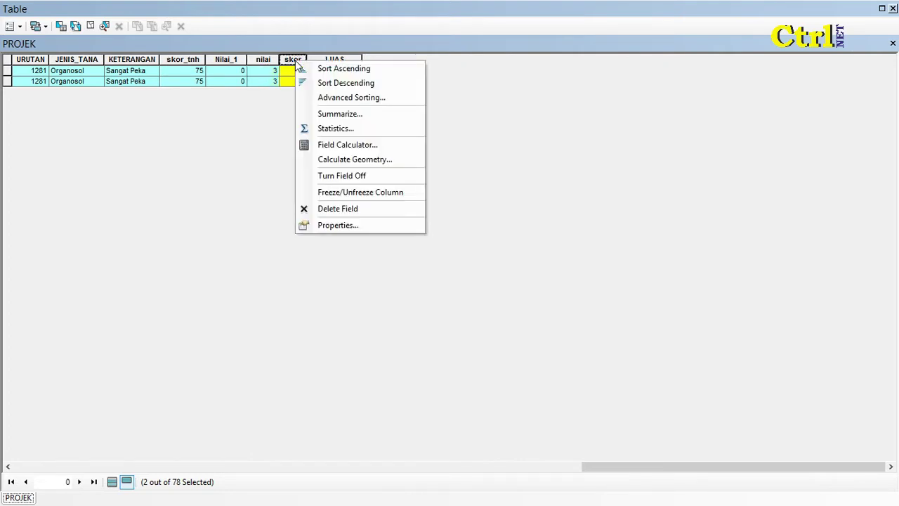
{"action": "left_click", "coordinate": [344, 146]}
{"action": "left_click", "coordinate": [396, 273]}
{"action": "left_click_drag", "start_coordinate": [376, 273], "coordinate": [286, 266]}
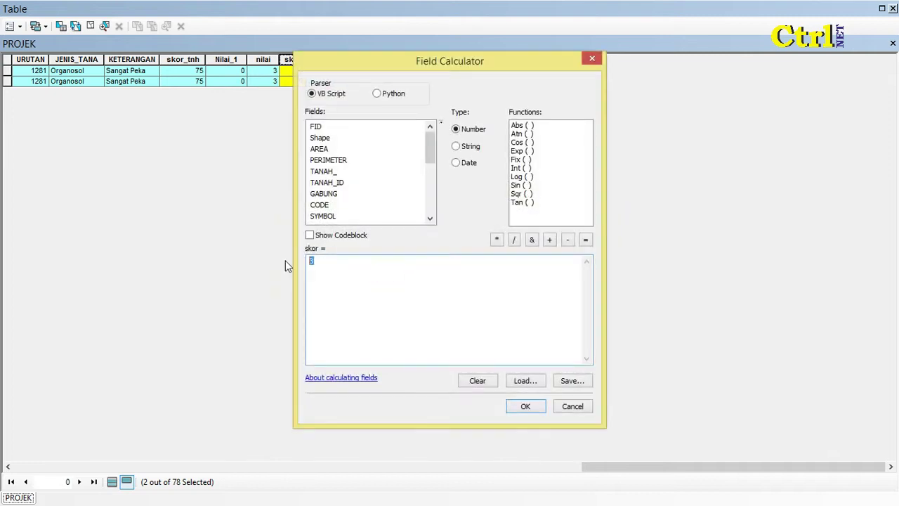
{"action": "left_click", "coordinate": [526, 406]}
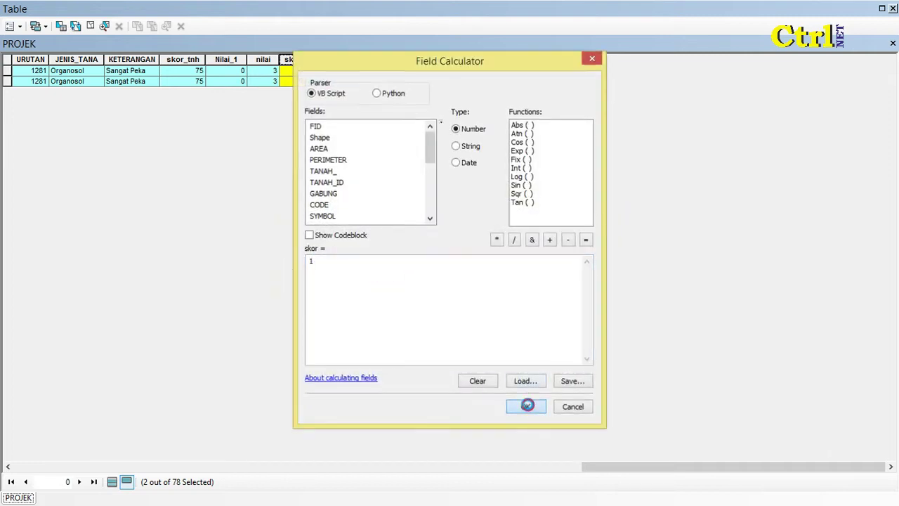
{"action": "left_click", "coordinate": [111, 482]}
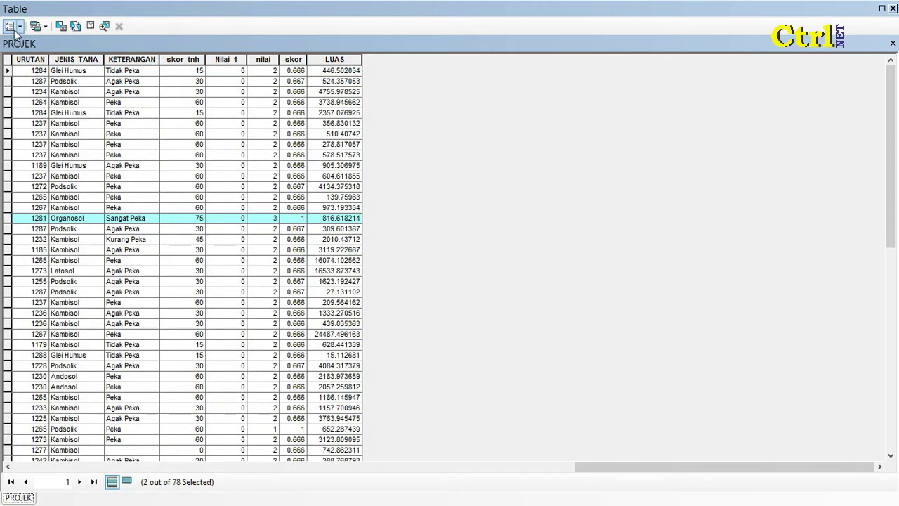
- Close the PROJEK table, open the PL_KABSOLOK_2019 layer's attribute table and review its Nilai and Skor values by land-use class
{"action": "left_click", "coordinate": [893, 43]}
{"action": "right_click", "coordinate": [226, 231]}
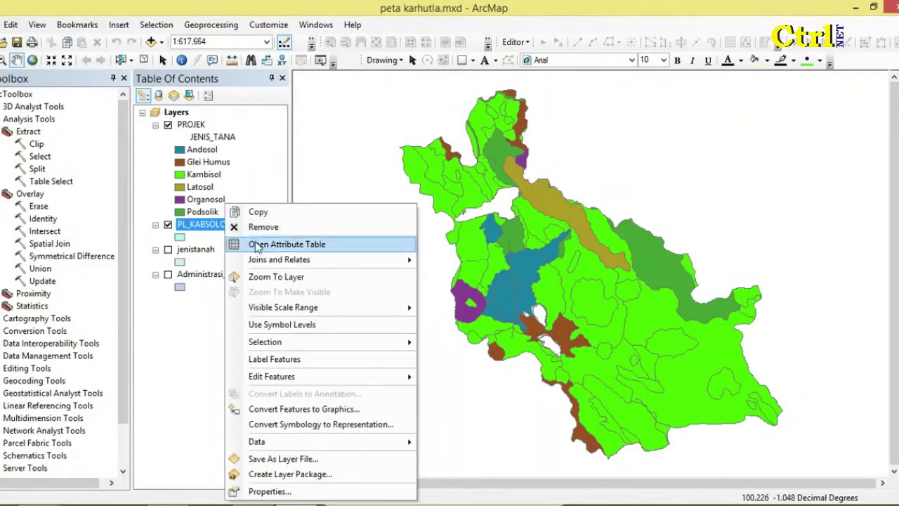
{"action": "left_click", "coordinate": [260, 243]}
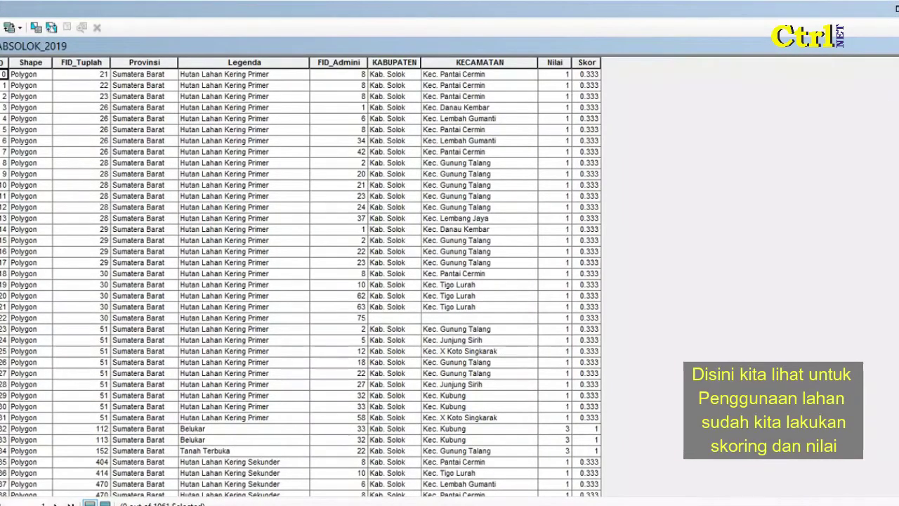
{"action": "scroll", "coordinate": [351, 281], "scroll_direction": "down", "scroll_amount": 8}
{"action": "scroll", "coordinate": [302, 281], "scroll_direction": "down", "scroll_amount": 15}
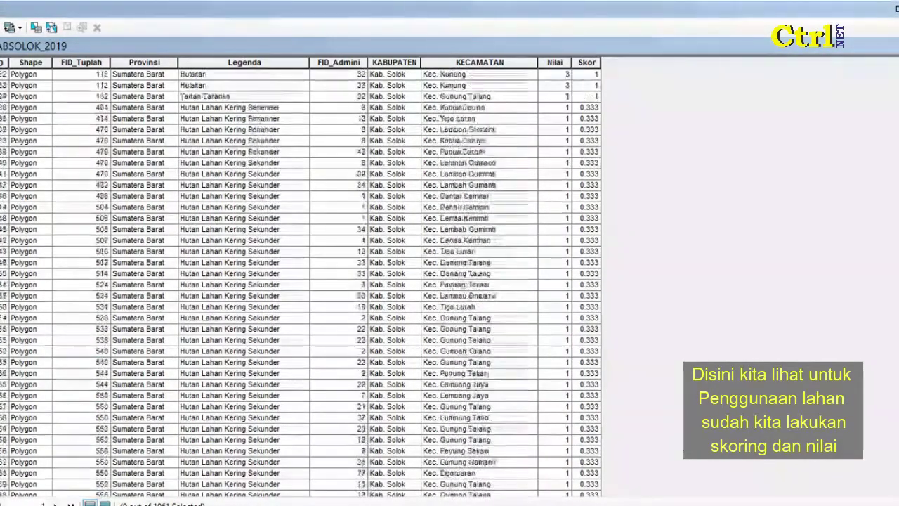
{"action": "scroll", "coordinate": [302, 281], "scroll_direction": "down", "scroll_amount": 19}
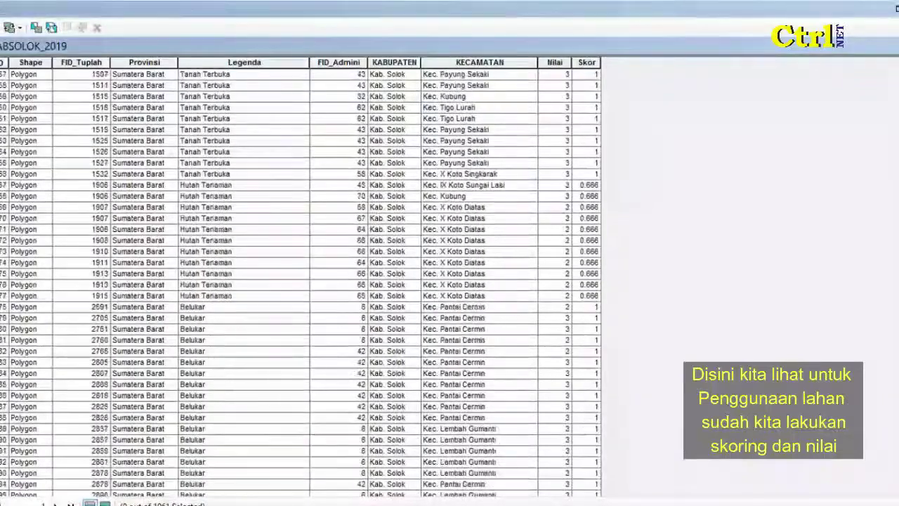
{"action": "right_click", "coordinate": [806, 160]}
{"action": "key", "text": "Escape"}
{"action": "scroll", "coordinate": [302, 281], "scroll_direction": "down", "scroll_amount": 20}
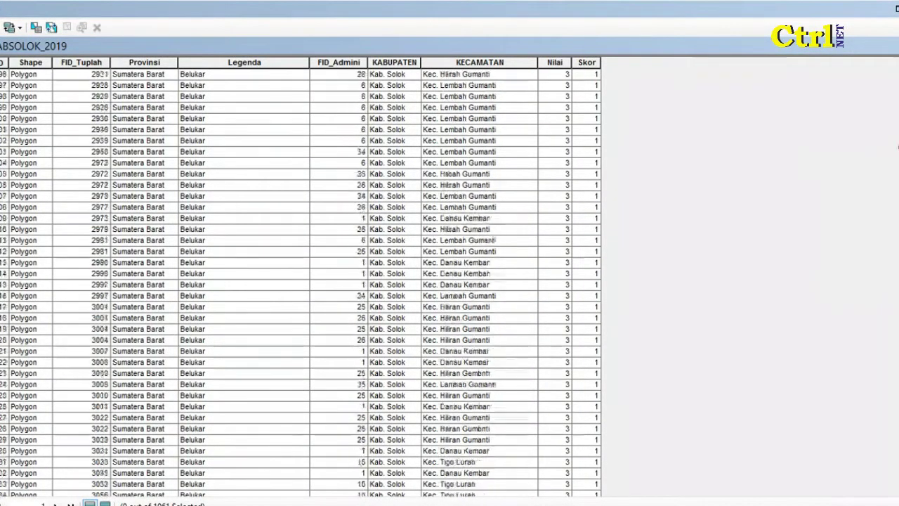
- Check the Nilai and Skor values of the remaining land-use classes in the PL_KABSOLOK_2019 attribute table
{"action": "scroll", "coordinate": [302, 281], "scroll_direction": "down", "scroll_amount": 20}
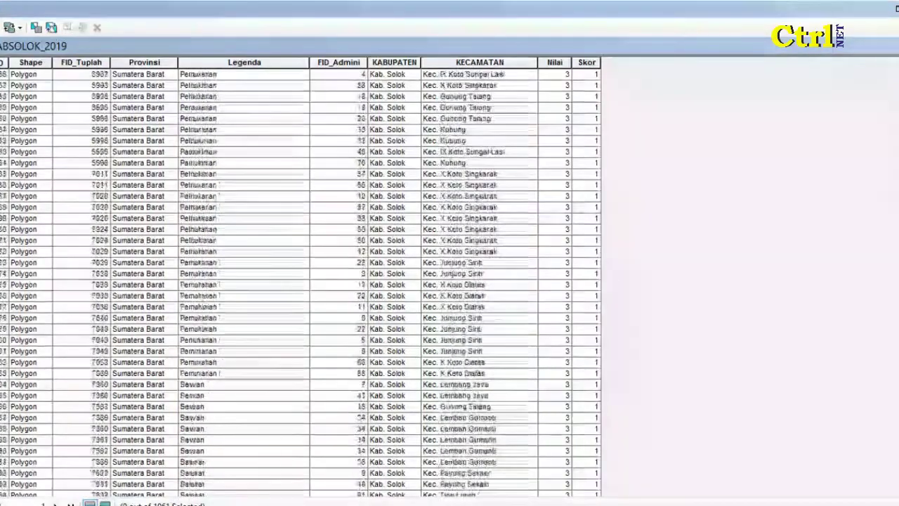
{"action": "scroll", "coordinate": [302, 281], "scroll_direction": "down", "scroll_amount": 20}
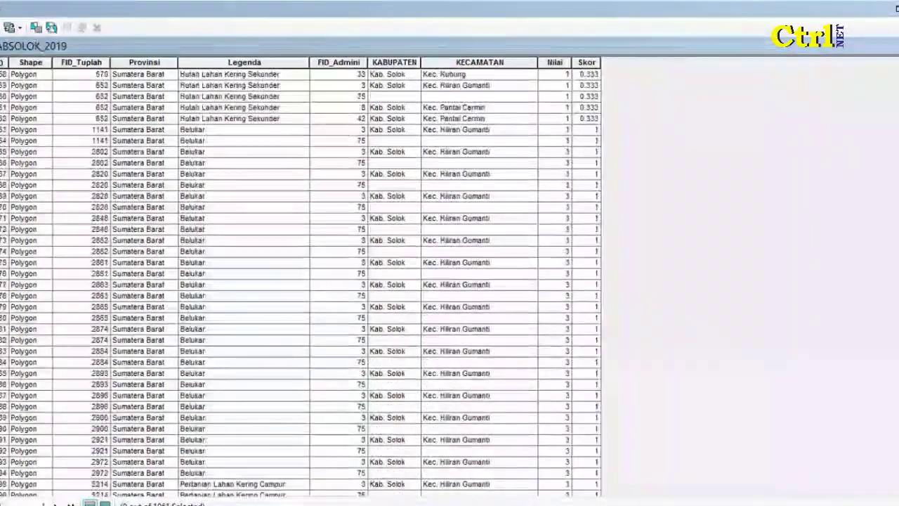
{"action": "scroll", "coordinate": [302, 281], "scroll_direction": "down", "scroll_amount": 20}
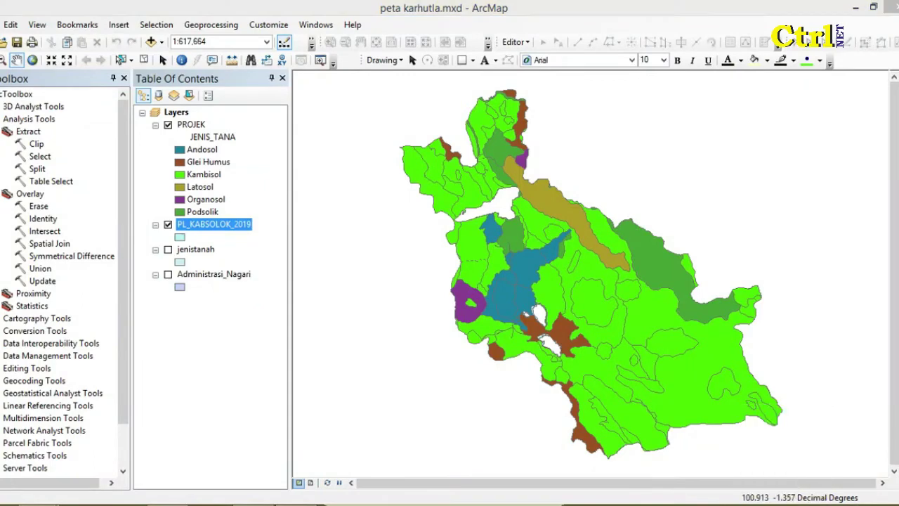
- Turn on the Administrasi_Nagari layer and review the Nilai, Skor and CH_10_Tahu values per kecamatan in its attribute table
{"action": "left_click", "coordinate": [168, 274]}
{"action": "left_click", "coordinate": [214, 274]}
{"action": "right_click", "coordinate": [209, 280]}
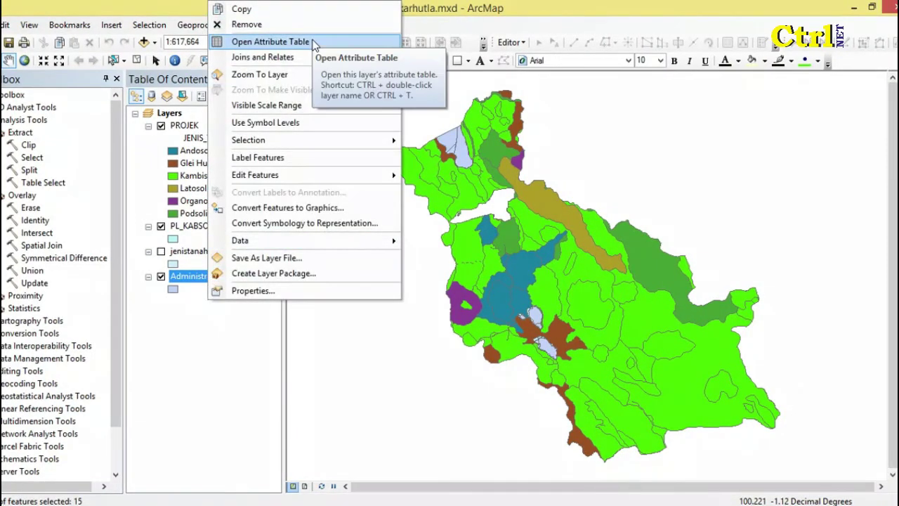
{"action": "left_click", "coordinate": [314, 44]}
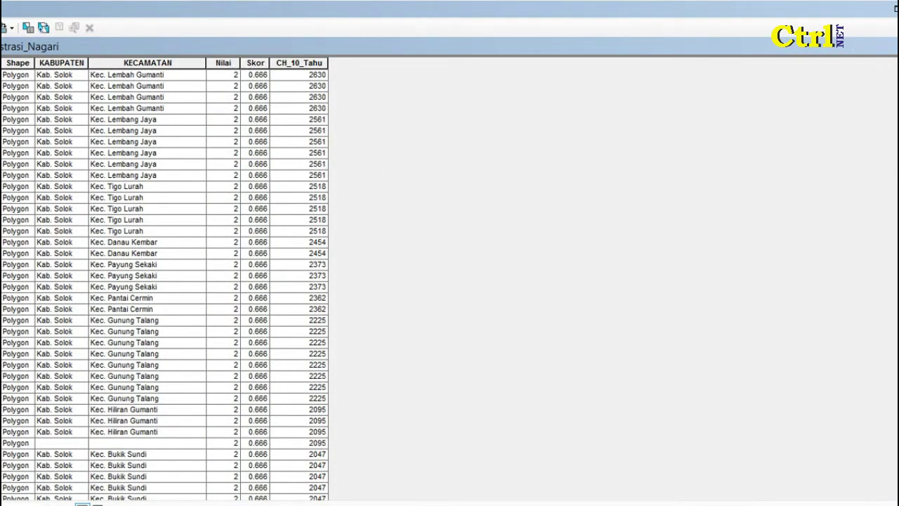
{"action": "scroll", "coordinate": [164, 281], "scroll_direction": "down", "scroll_amount": 12}
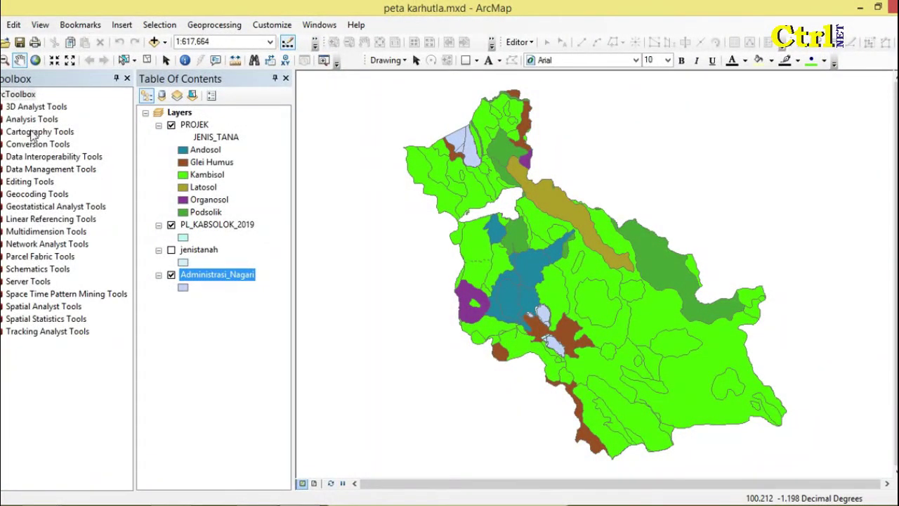
- Open the Project tool from the Projections and Transformations toolset and choose PROJEK as the input dataset
{"action": "double_click", "coordinate": [32, 169]}
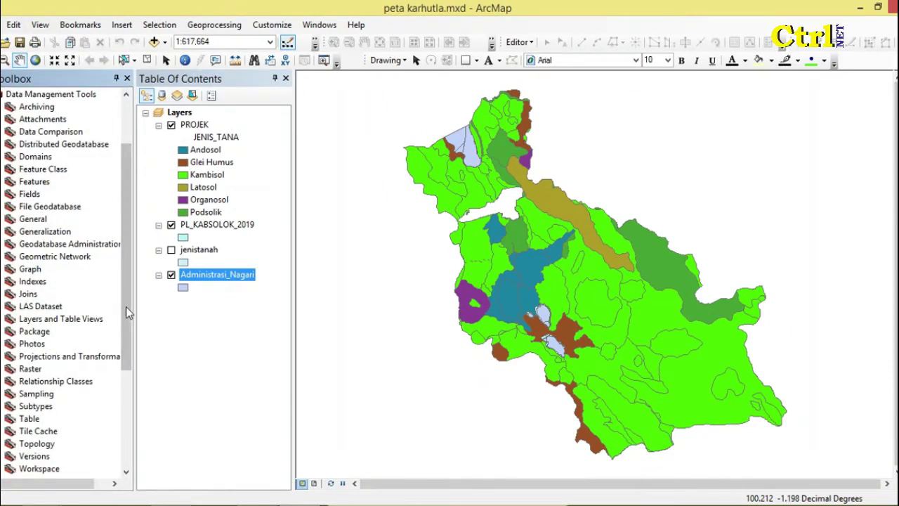
{"action": "left_click", "coordinate": [5, 359]}
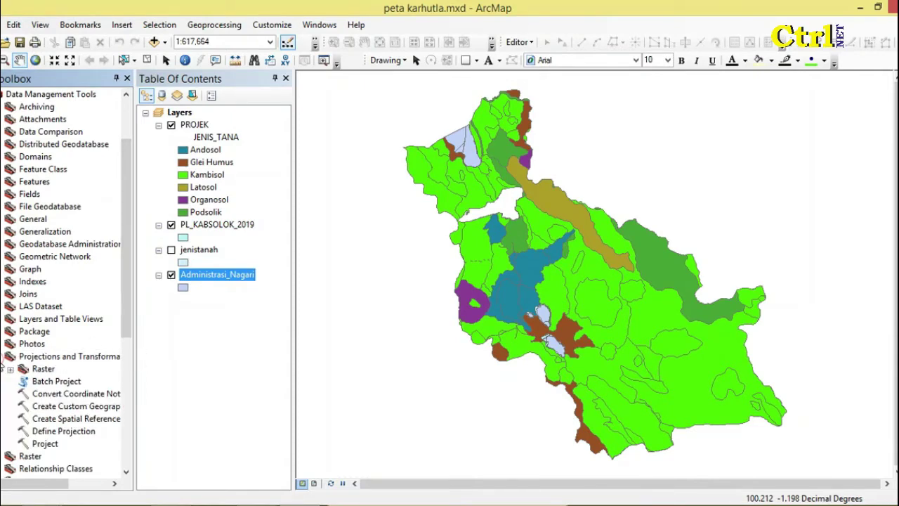
{"action": "left_click", "coordinate": [38, 446]}
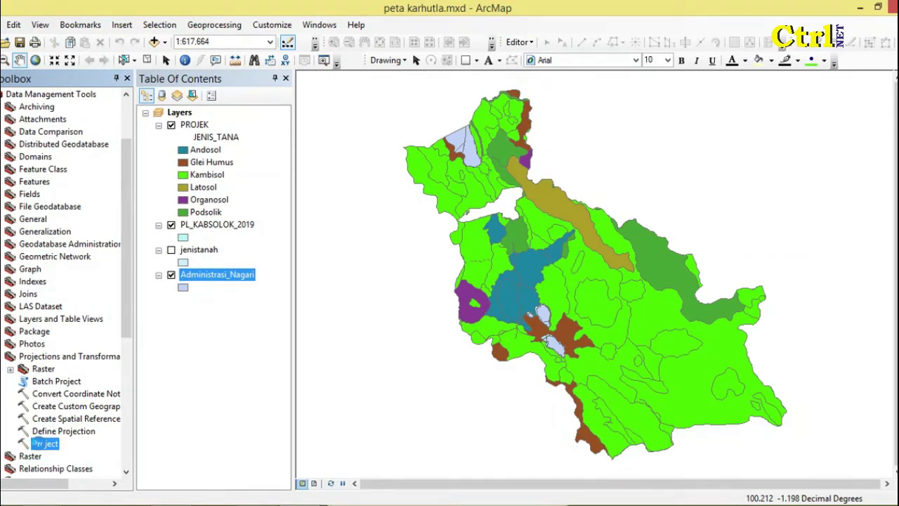
{"action": "double_click", "coordinate": [37, 444]}
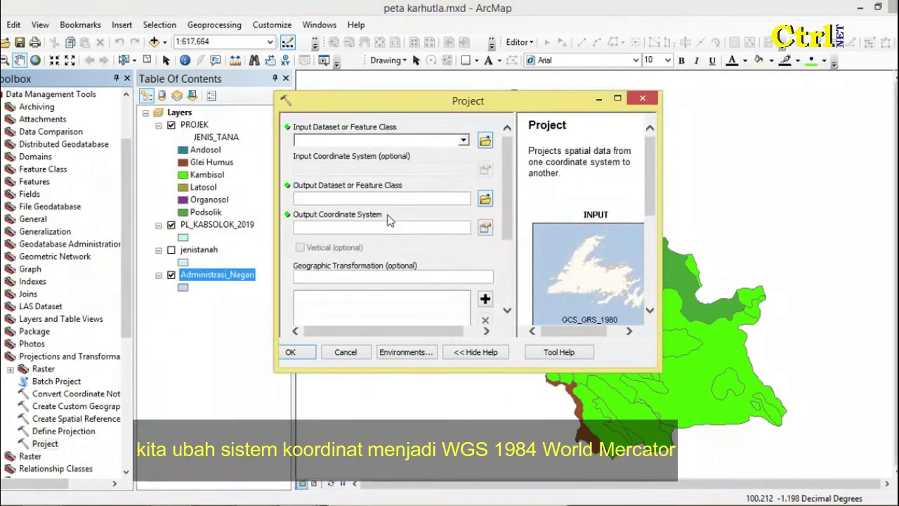
{"action": "left_click", "coordinate": [464, 141]}
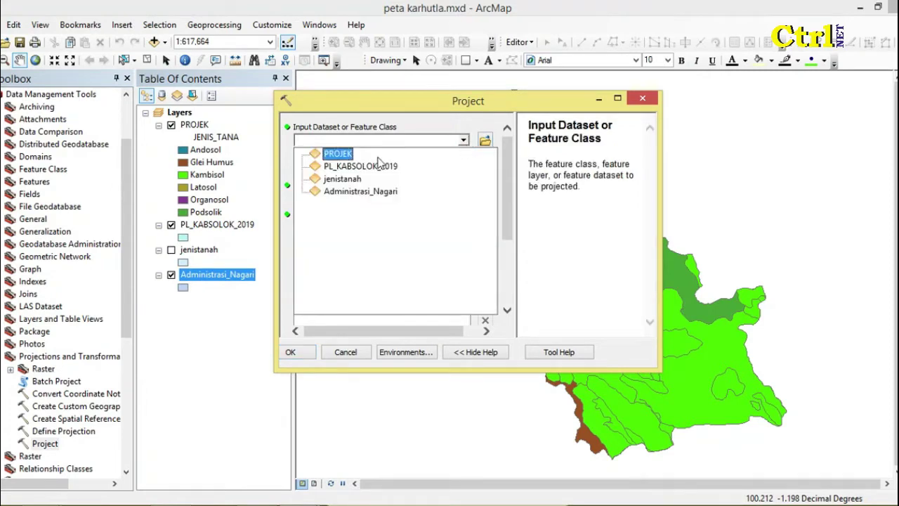
{"action": "left_click", "coordinate": [338, 159]}
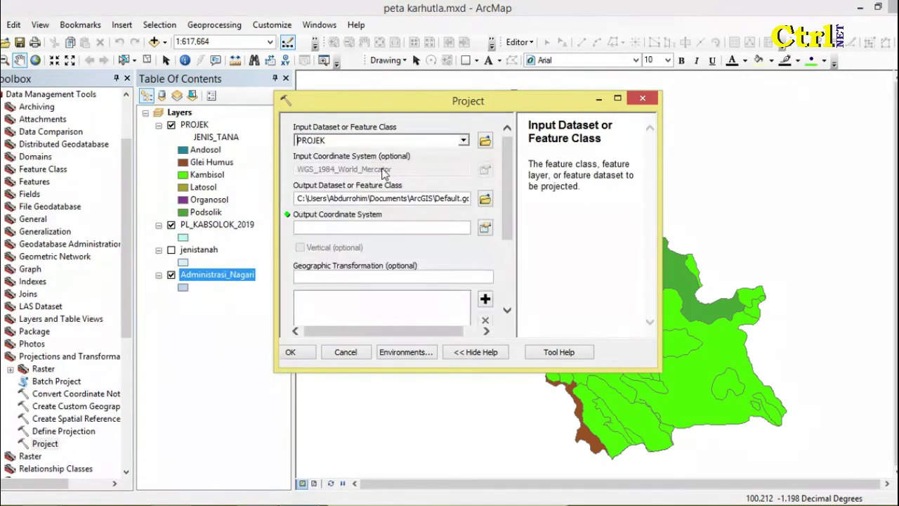
- Set the projection's output to a feature class named jenistanah_utm in the JENIS TANAH folder under PETA KARHUTLA
{"action": "left_click", "coordinate": [485, 201]}
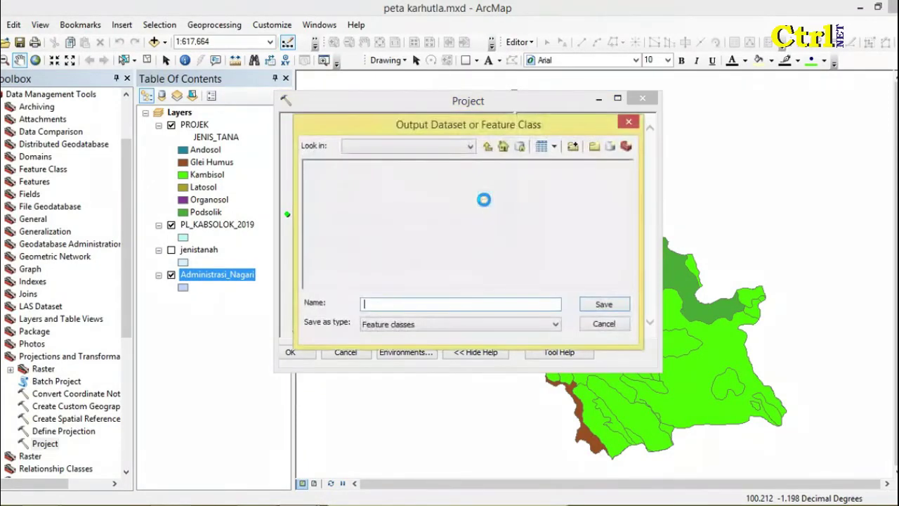
{"action": "left_click", "coordinate": [469, 148]}
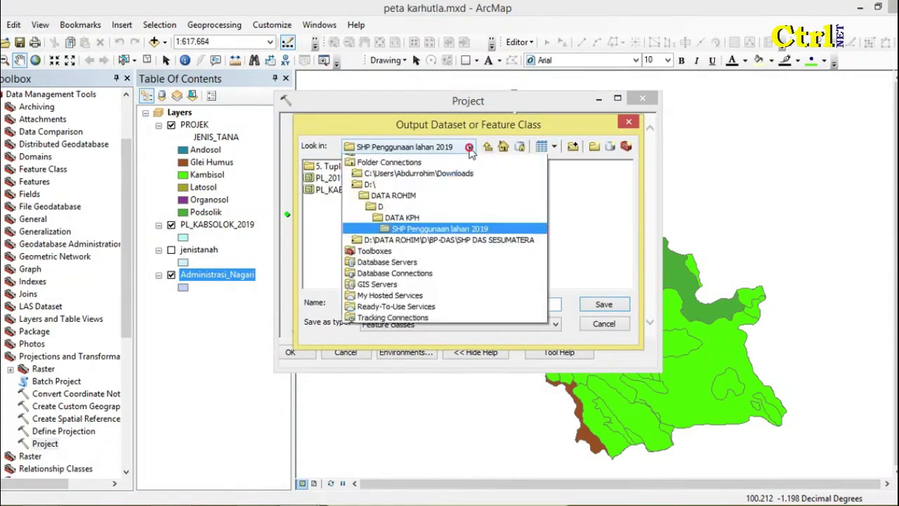
{"action": "left_click", "coordinate": [403, 194]}
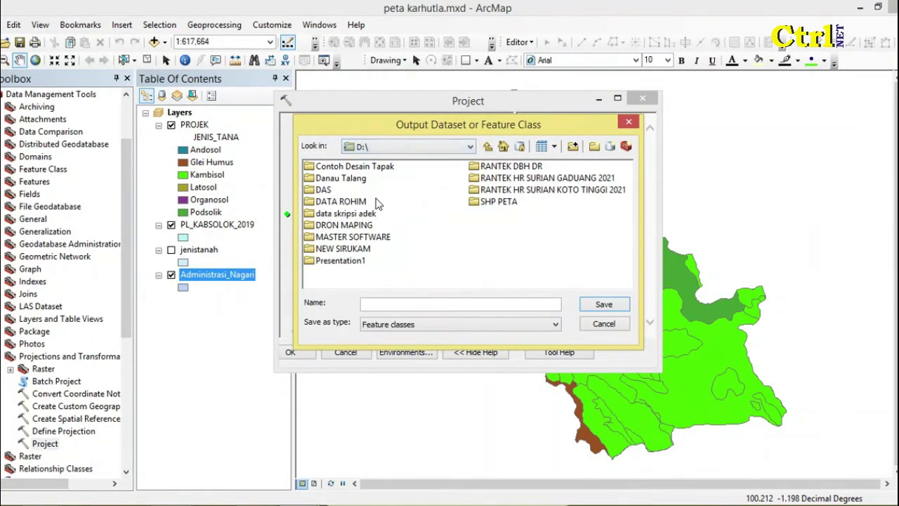
{"action": "double_click", "coordinate": [336, 202]}
{"action": "left_click", "coordinate": [315, 179]}
{"action": "double_click", "coordinate": [314, 179]}
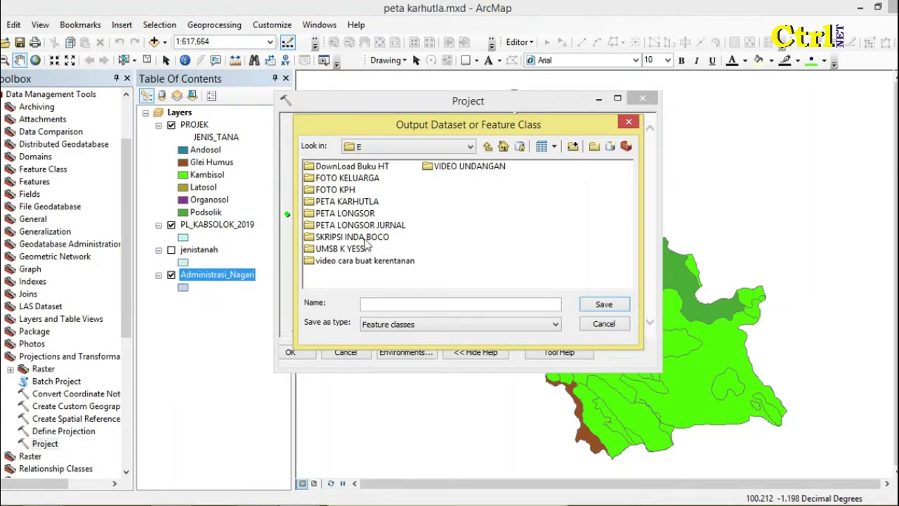
{"action": "double_click", "coordinate": [352, 201]}
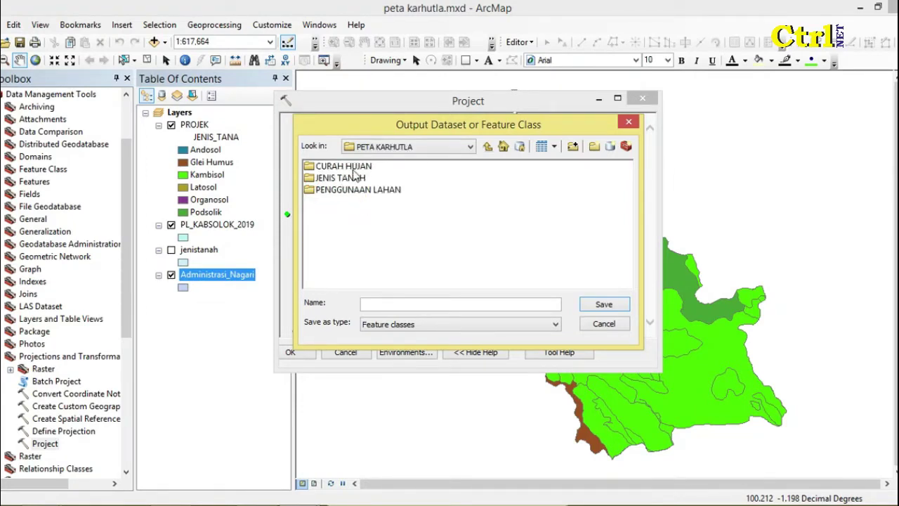
{"action": "double_click", "coordinate": [355, 180]}
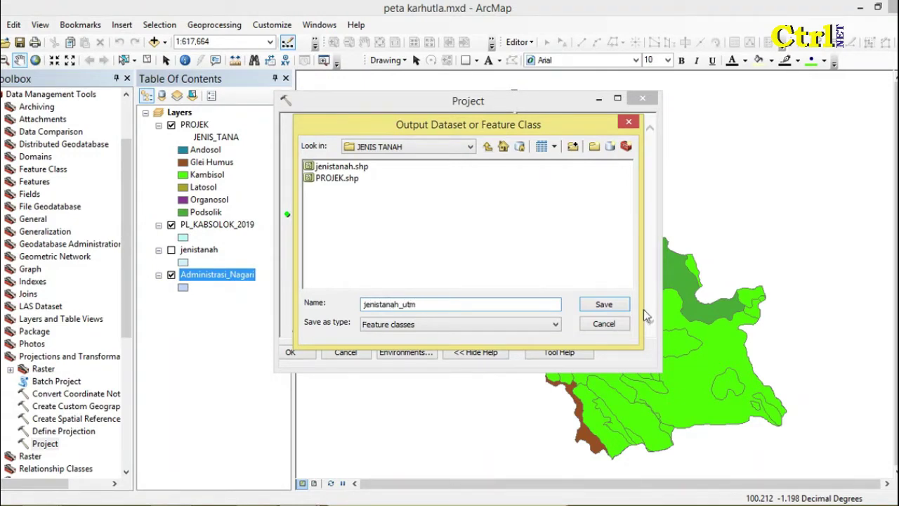
{"action": "left_click", "coordinate": [533, 328]}
{"action": "left_click", "coordinate": [533, 336]}
{"action": "left_click", "coordinate": [605, 305]}
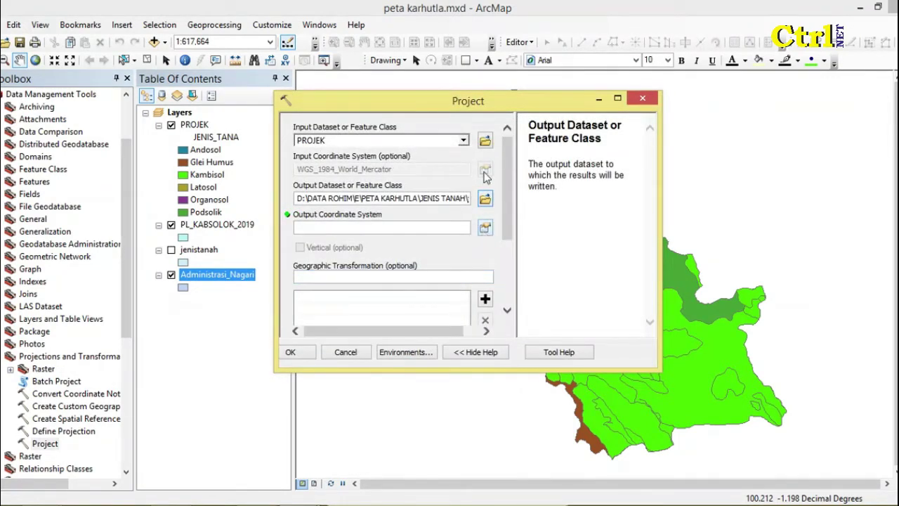
- Set the output coordinate system to WGS 1984 World Mercator and run the projection of PROJEK
{"action": "left_click", "coordinate": [485, 228]}
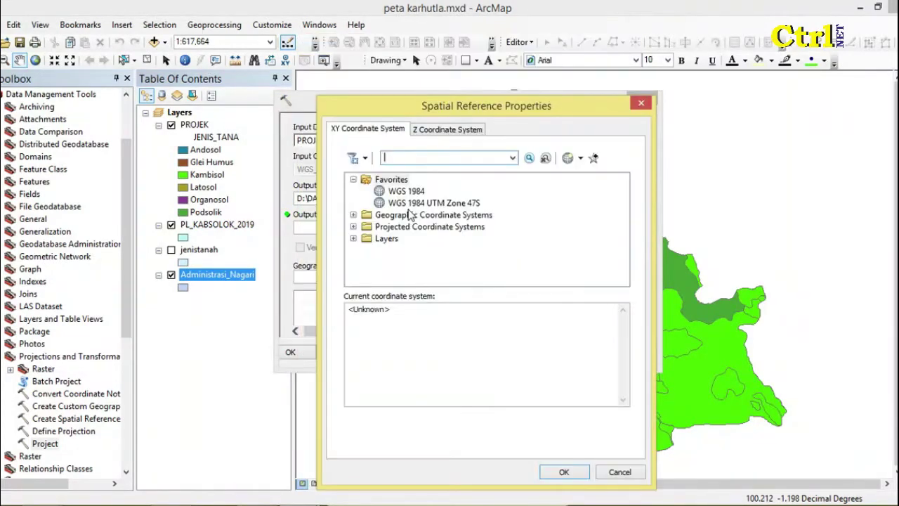
{"action": "left_click", "coordinate": [352, 226]}
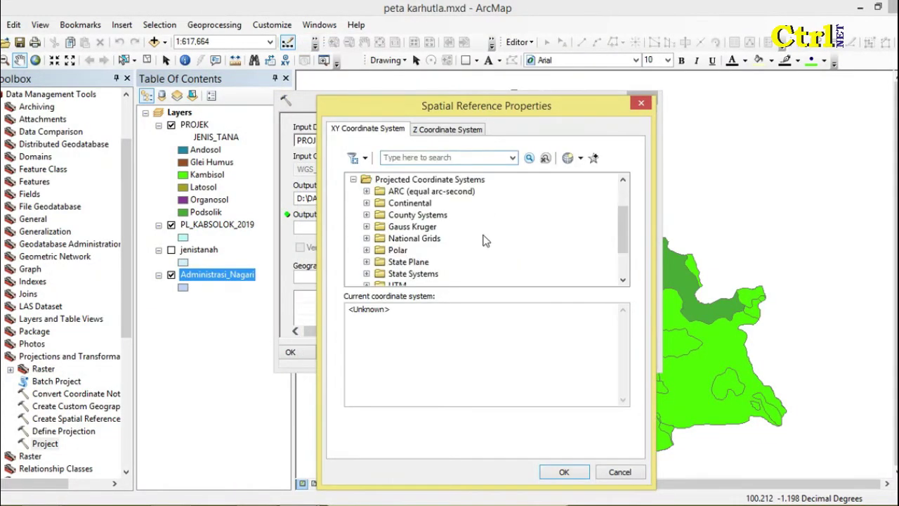
{"action": "left_click_drag", "start_coordinate": [624, 219], "coordinate": [624, 247]}
{"action": "double_click", "coordinate": [395, 249]}
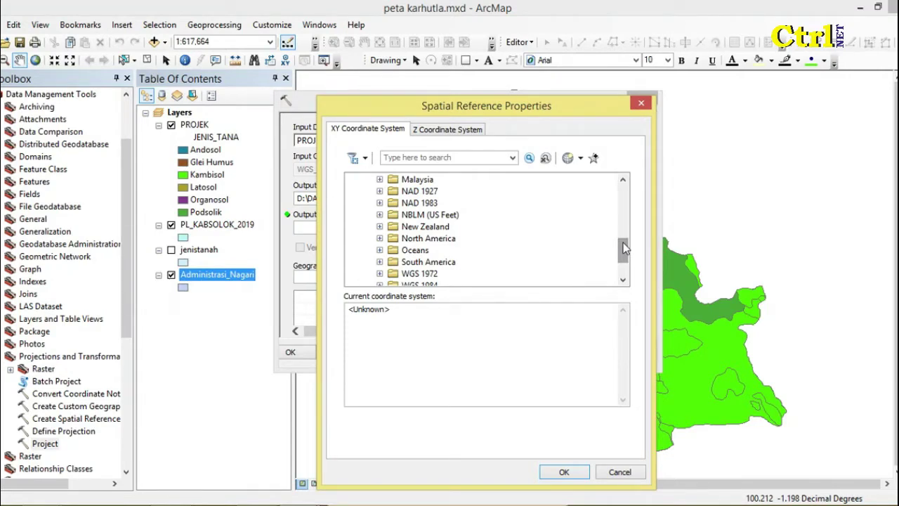
{"action": "left_click_drag", "start_coordinate": [624, 247], "coordinate": [623, 251]}
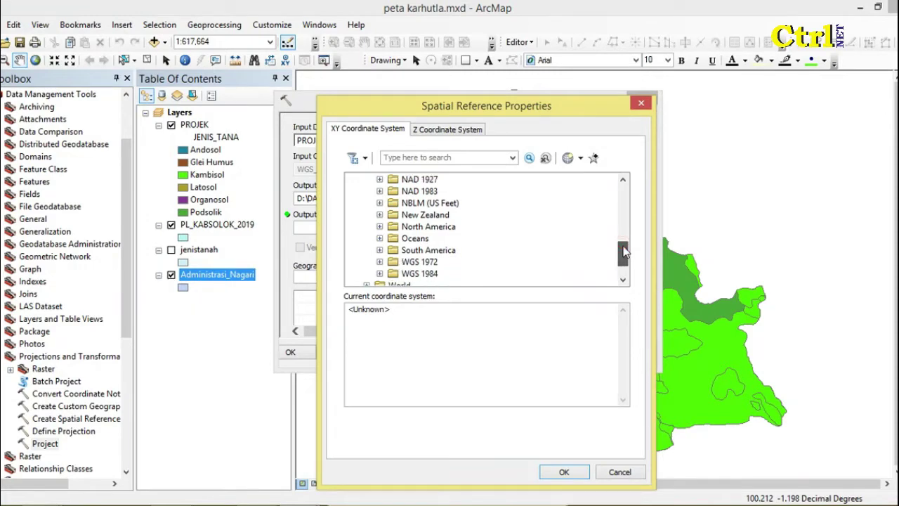
{"action": "left_click", "coordinate": [411, 274]}
{"action": "double_click", "coordinate": [411, 274]}
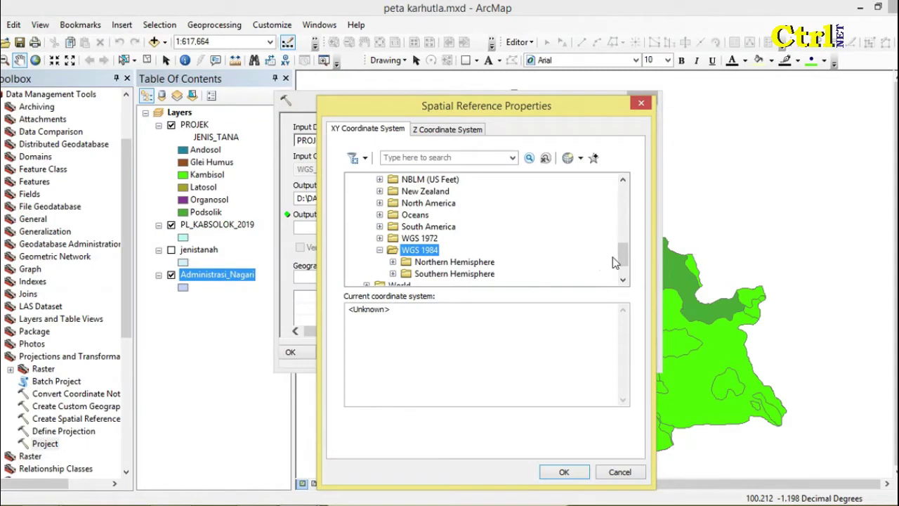
{"action": "left_click_drag", "start_coordinate": [623, 254], "coordinate": [623, 259]}
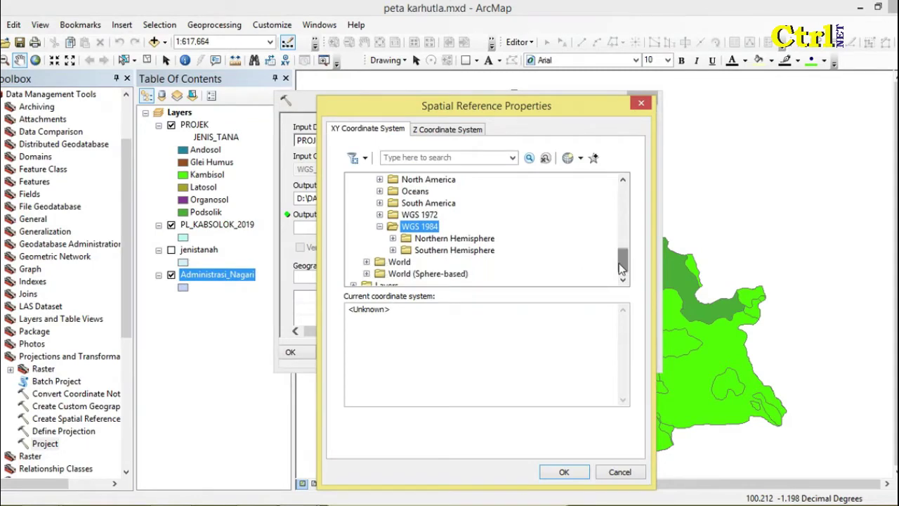
{"action": "double_click", "coordinate": [399, 261]}
{"action": "left_click_drag", "start_coordinate": [623, 224], "coordinate": [622, 267]}
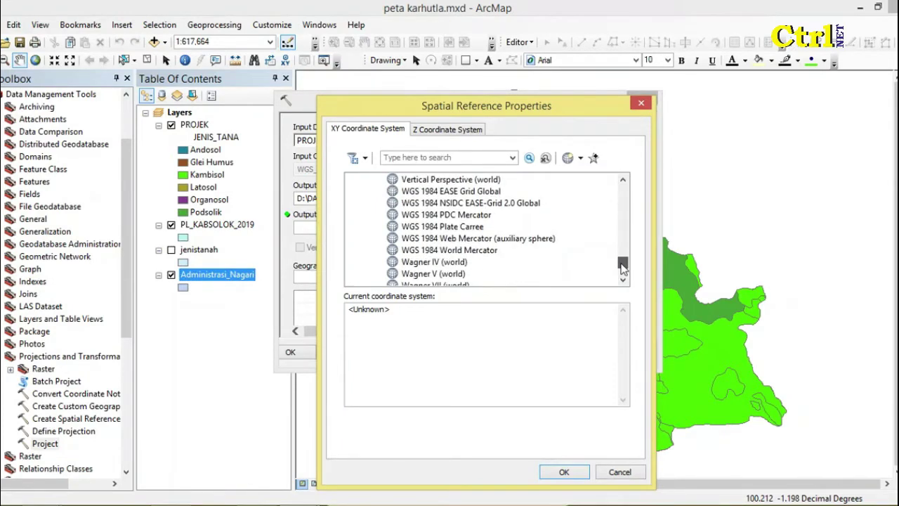
{"action": "left_click", "coordinate": [489, 251]}
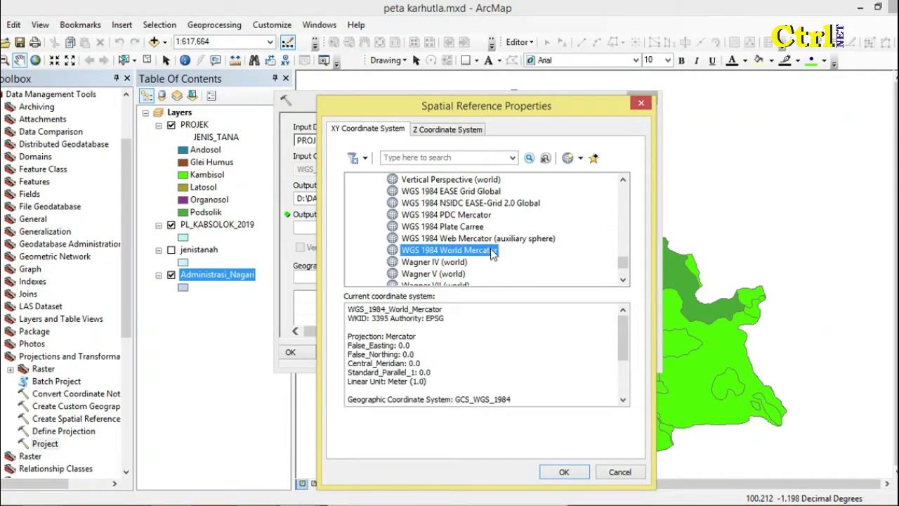
{"action": "left_click", "coordinate": [562, 473]}
{"action": "left_click_drag", "start_coordinate": [510, 210], "coordinate": [508, 290]}
{"action": "left_click", "coordinate": [307, 353]}
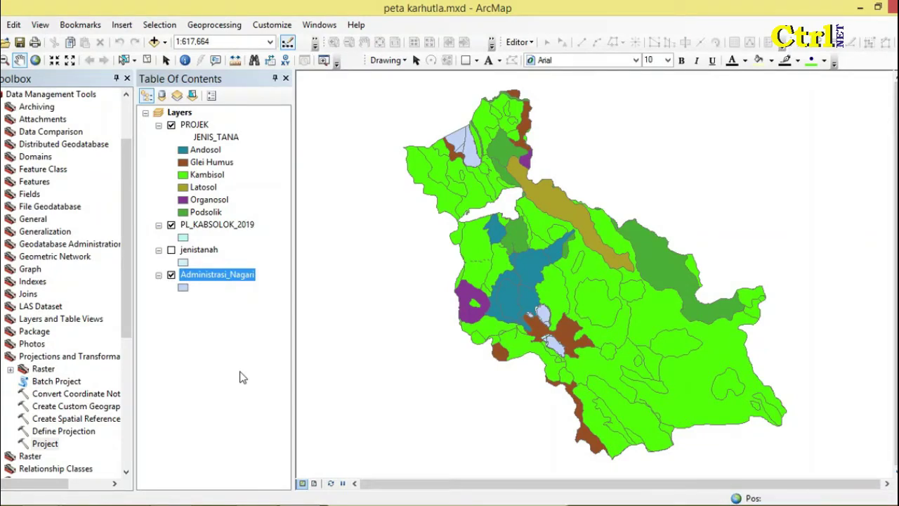
- Start another Project operation with PL_KABSOLOK_2019 as the input dataset
{"action": "double_click", "coordinate": [44, 445]}
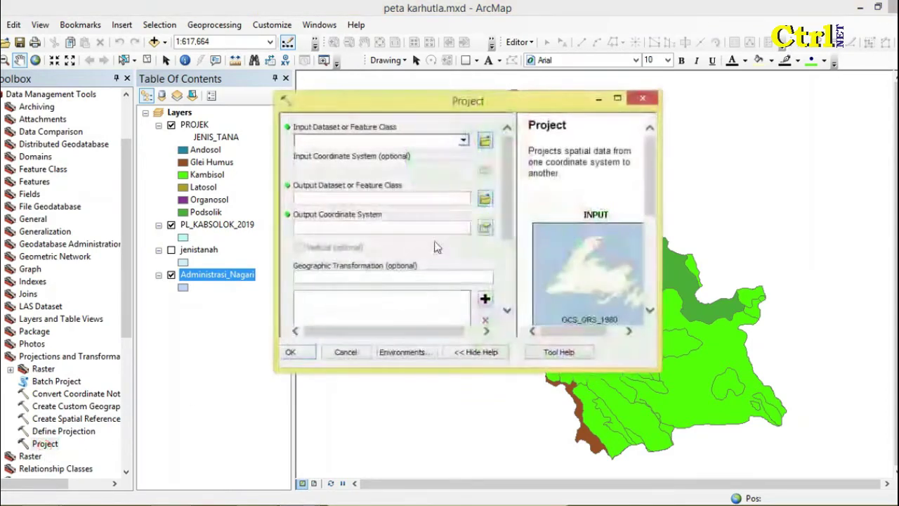
{"action": "left_click", "coordinate": [463, 140]}
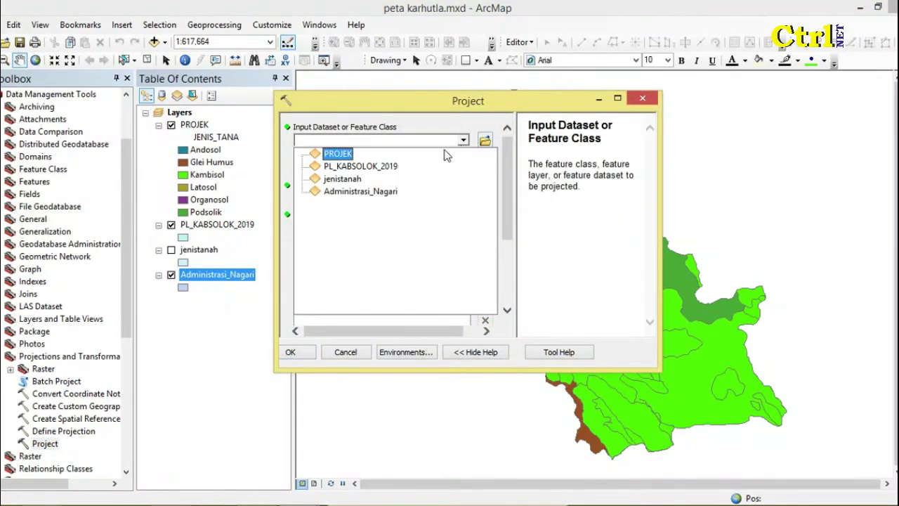
{"action": "left_click", "coordinate": [390, 166]}
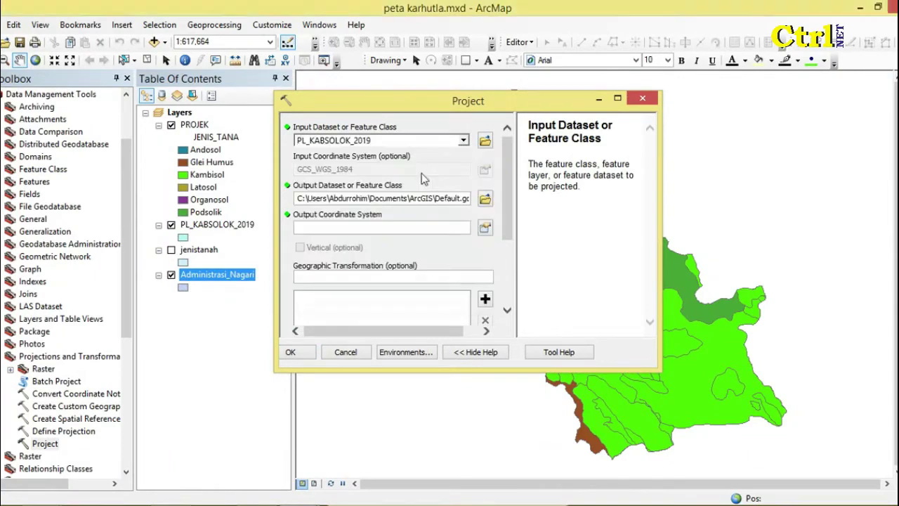
- Set the output of the PL_KABSOLOK_2019 projection to PL_UT in the PENGGUNAAN LAHAN folder under PETA KARHUTLA
{"action": "left_click", "coordinate": [485, 199]}
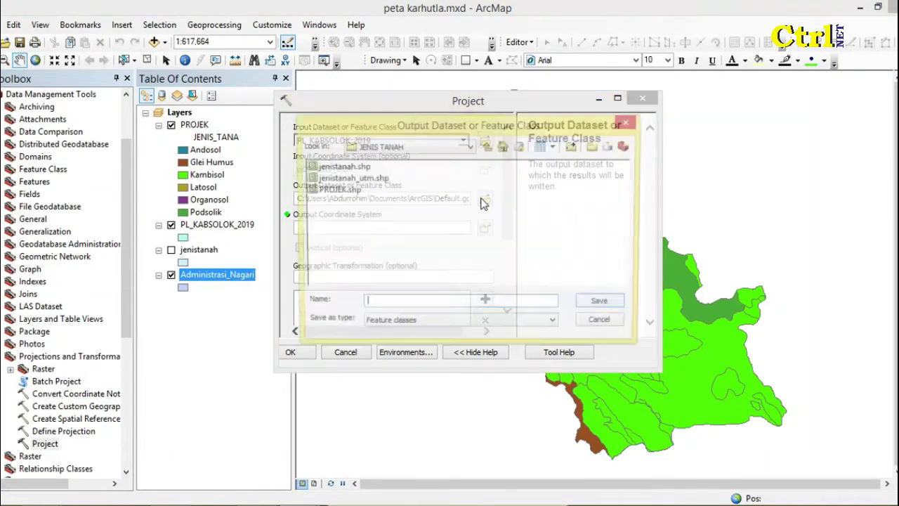
{"action": "left_click", "coordinate": [488, 146]}
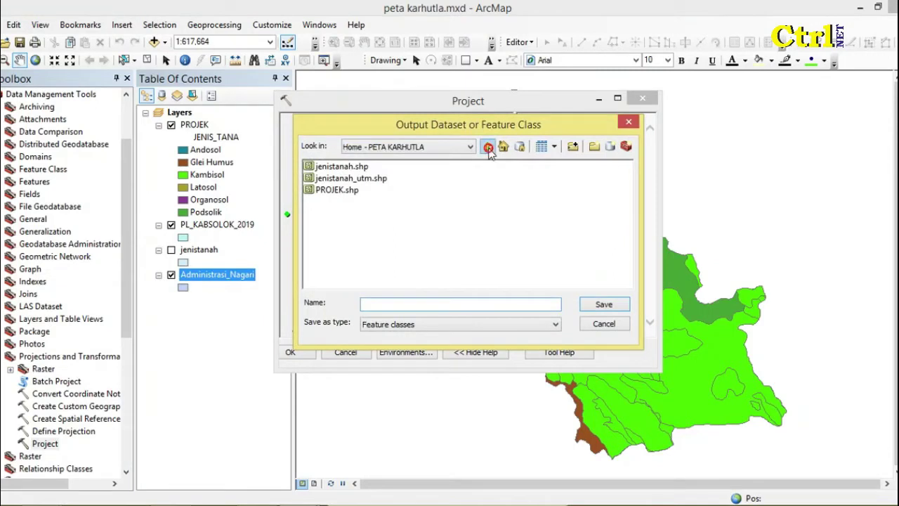
{"action": "double_click", "coordinate": [387, 190]}
{"action": "left_click", "coordinate": [380, 300]}
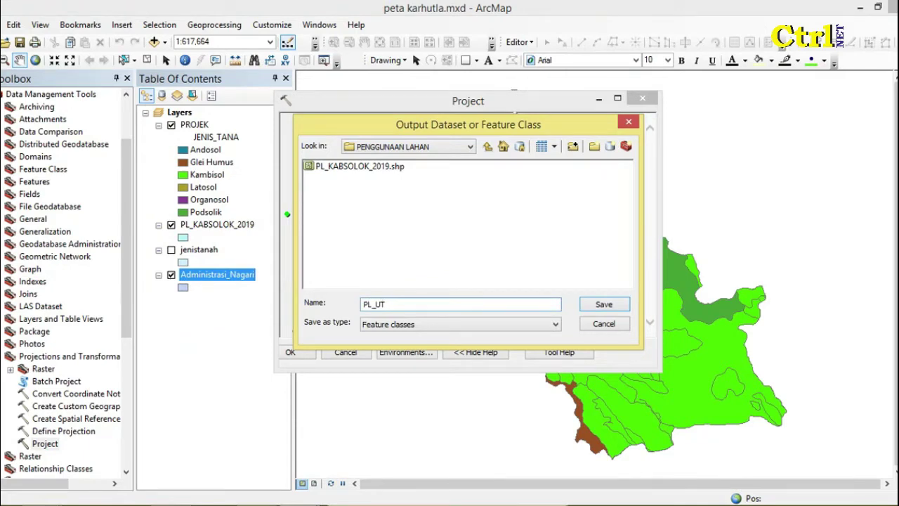
{"action": "left_click", "coordinate": [600, 305]}
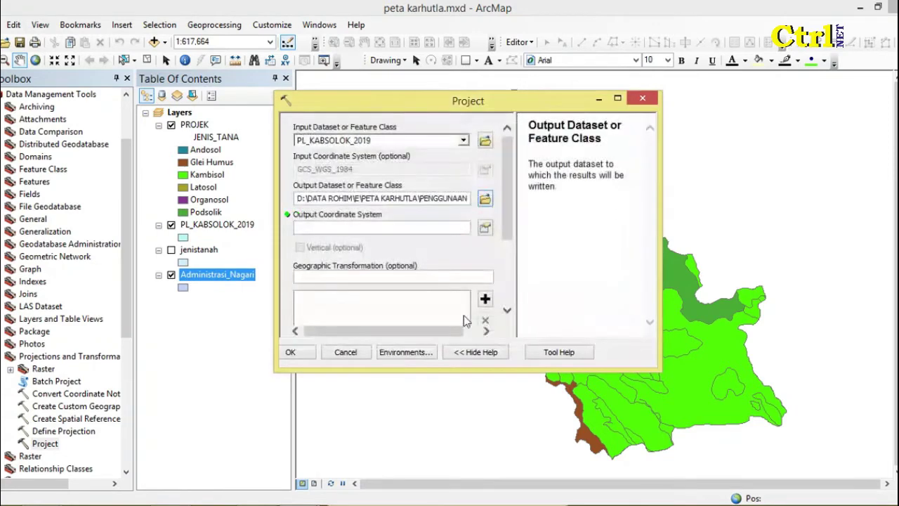
- Set the output coordinate system to WGS 1984 World Mercator and run the projection of PL_KABSOLOK_2019
{"action": "left_click", "coordinate": [484, 227]}
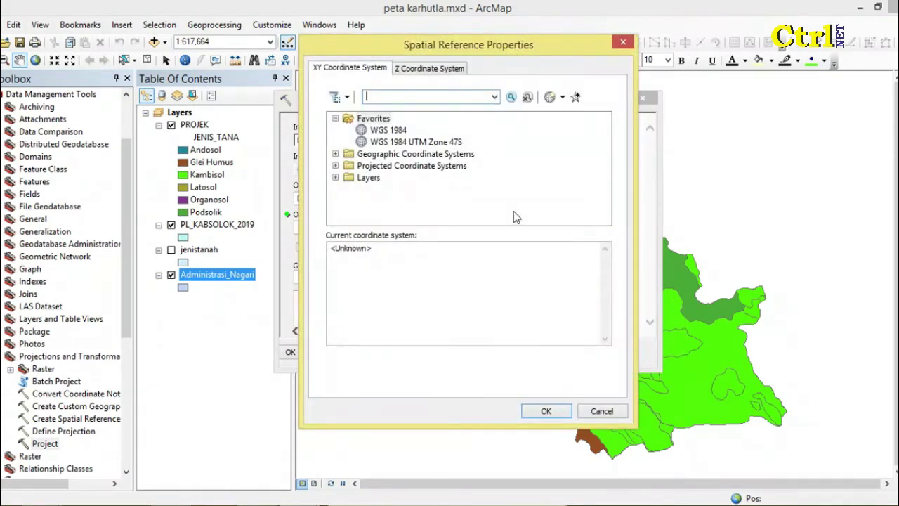
{"action": "left_click", "coordinate": [335, 165]}
{"action": "left_click_drag", "start_coordinate": [606, 177], "coordinate": [606, 199]}
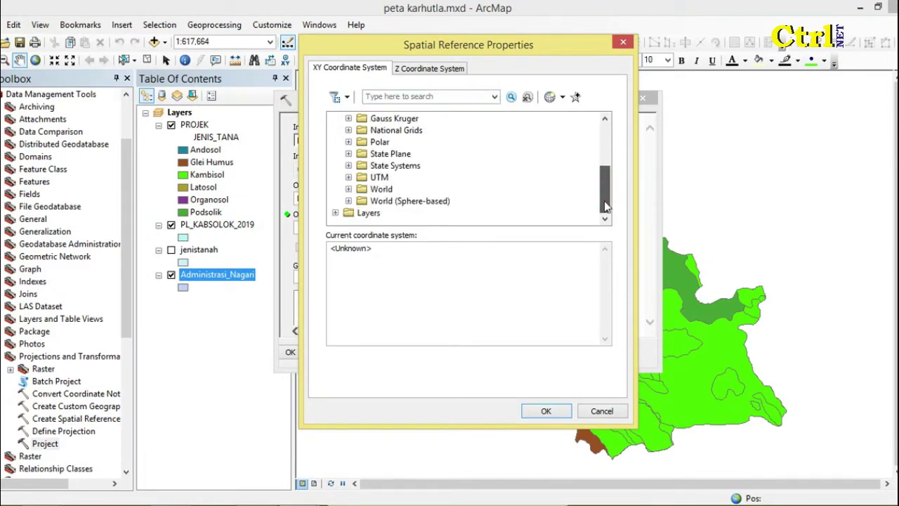
{"action": "double_click", "coordinate": [379, 190]}
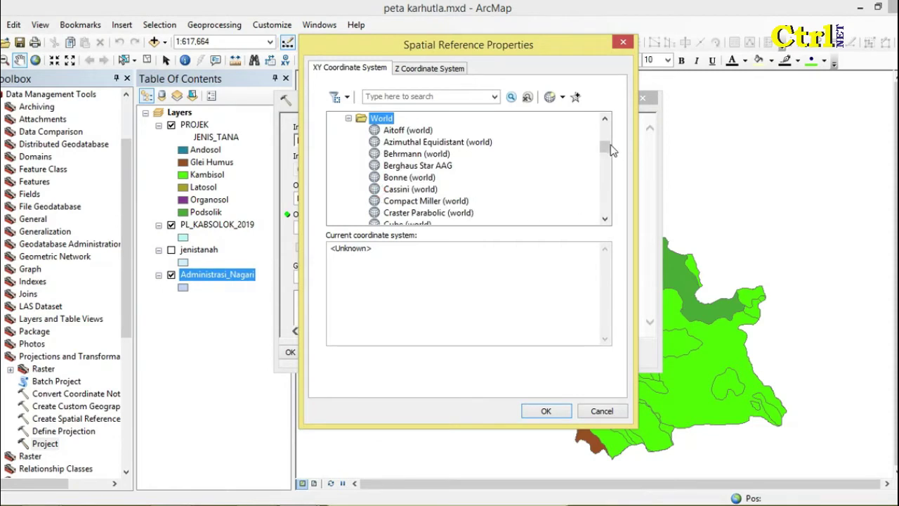
{"action": "left_click_drag", "start_coordinate": [608, 149], "coordinate": [605, 201]}
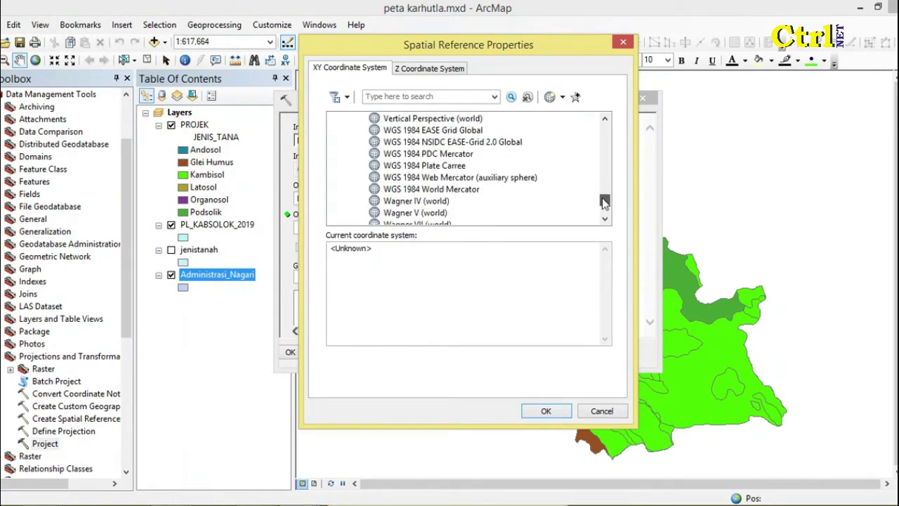
{"action": "left_click", "coordinate": [466, 191]}
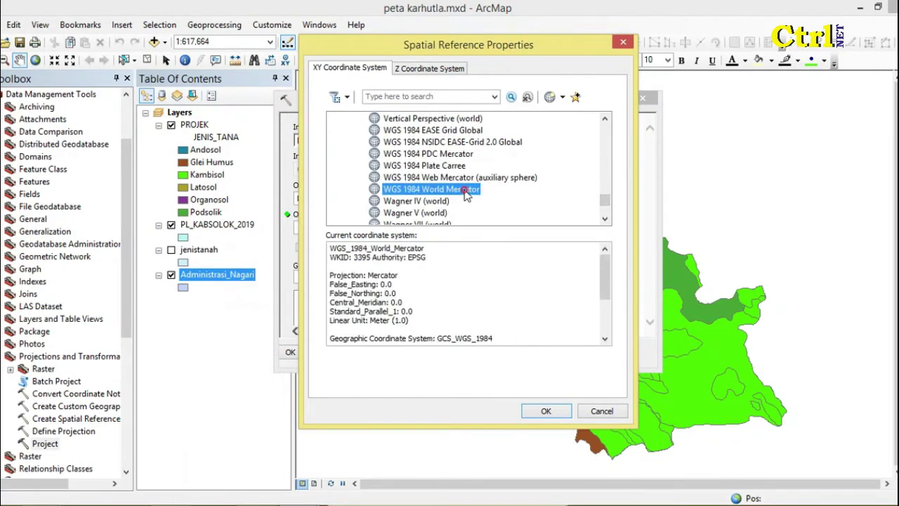
{"action": "left_click", "coordinate": [543, 413]}
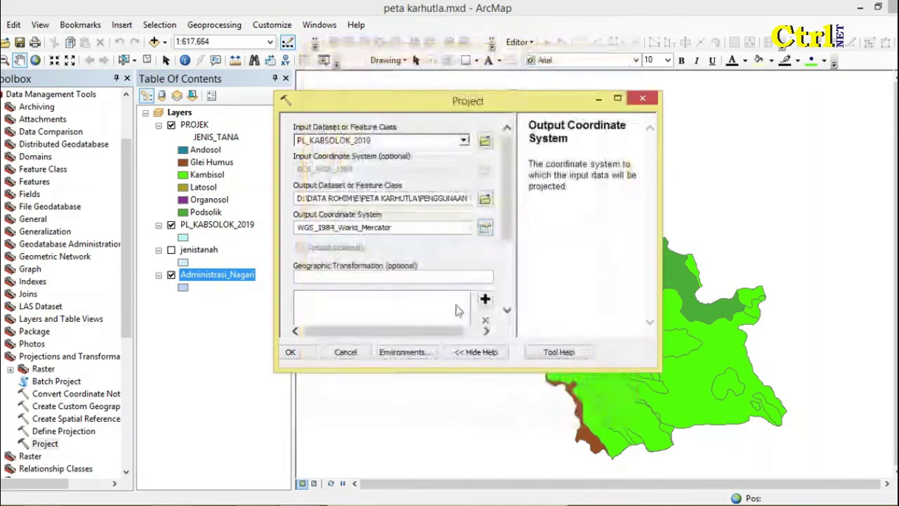
{"action": "scroll", "coordinate": [511, 234], "scroll_direction": "down", "scroll_amount": 3}
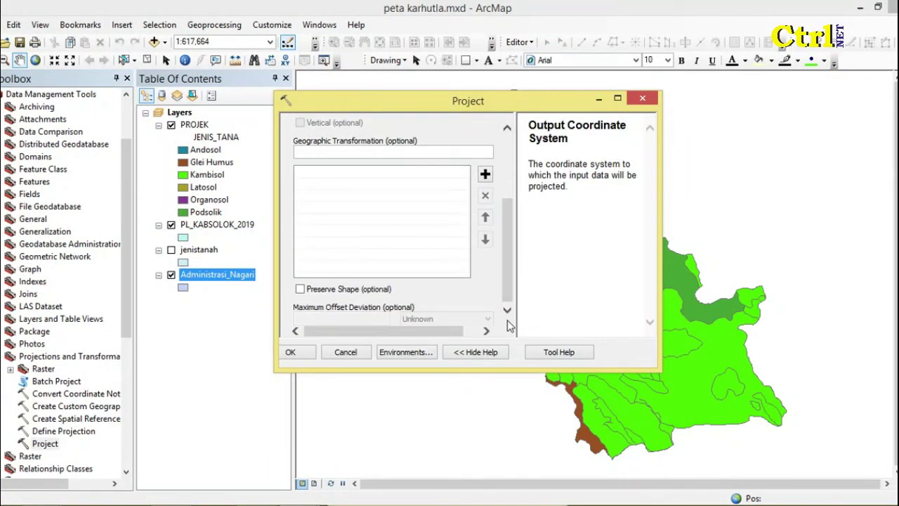
{"action": "left_click", "coordinate": [300, 357]}
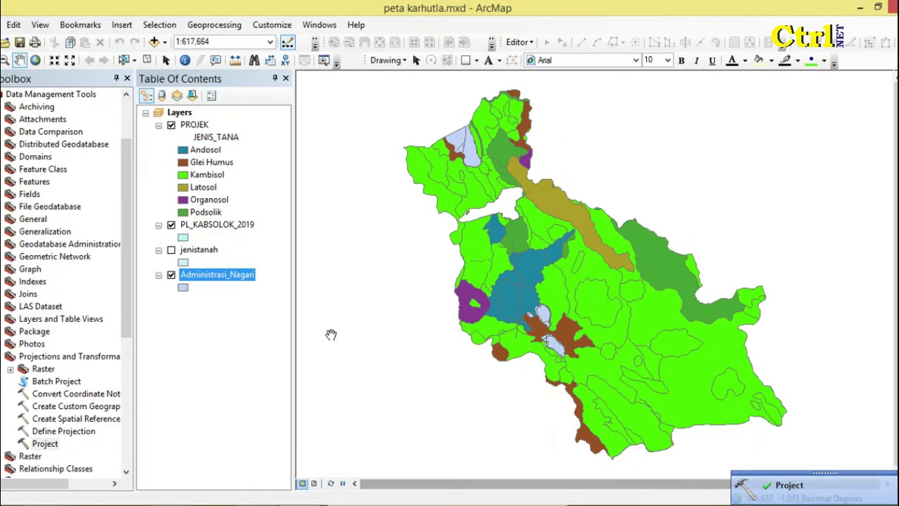
- Start a Project operation on Administrasi_Nagari, with its output named ch_utm in the CURAH HUJAN folder under PETA KARHUTLA
{"action": "double_click", "coordinate": [46, 445]}
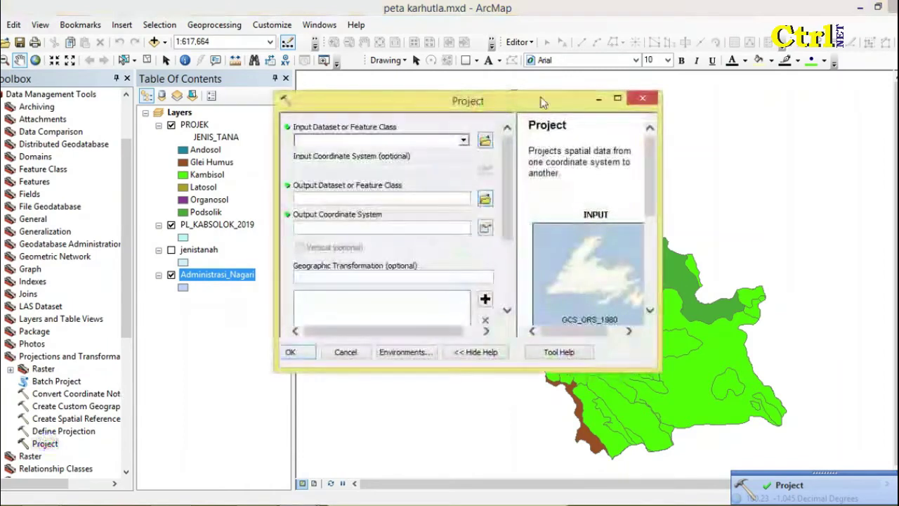
{"action": "left_click", "coordinate": [463, 140]}
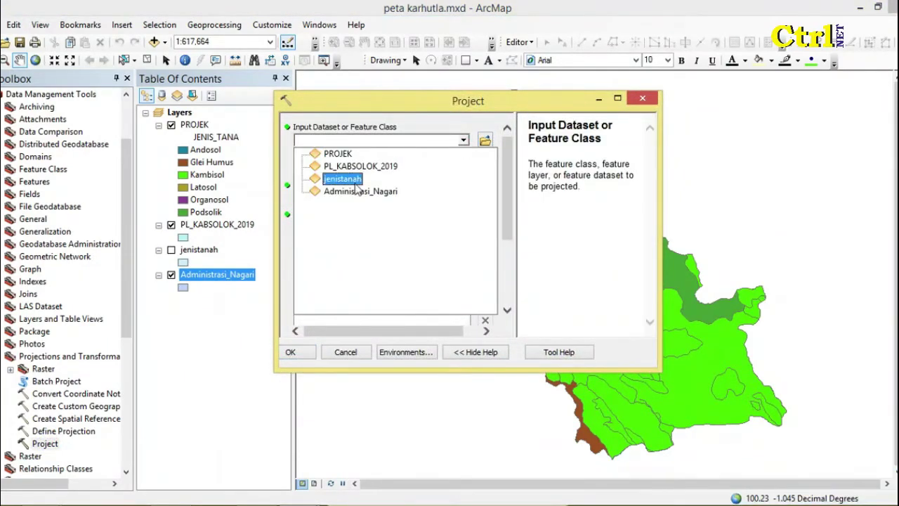
{"action": "left_click", "coordinate": [359, 193]}
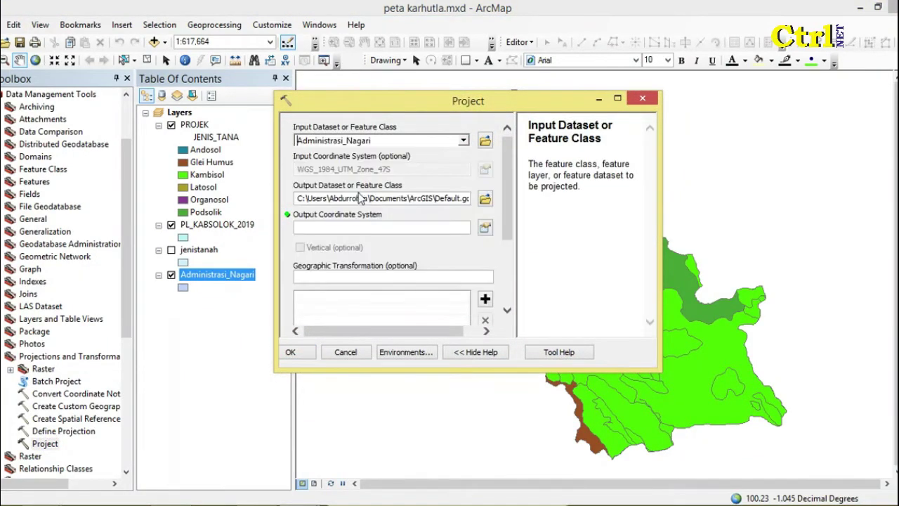
{"action": "left_click", "coordinate": [485, 201]}
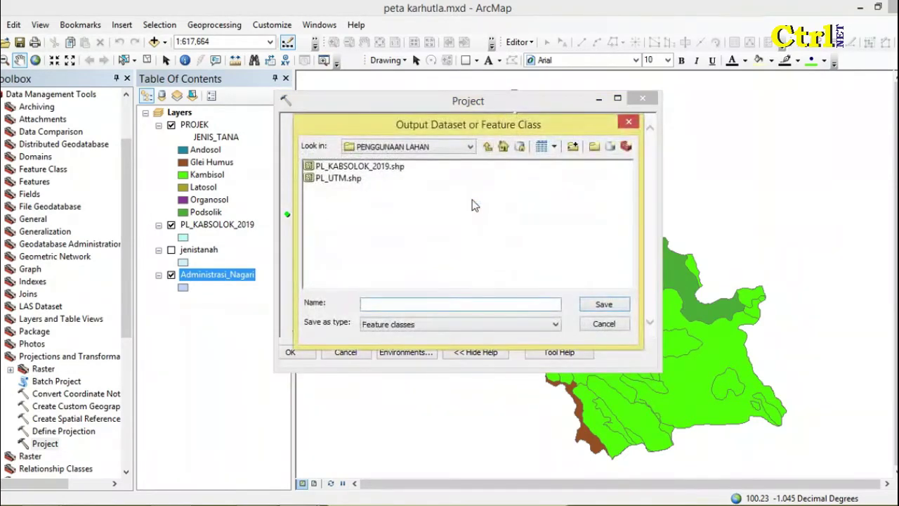
{"action": "left_click", "coordinate": [488, 146]}
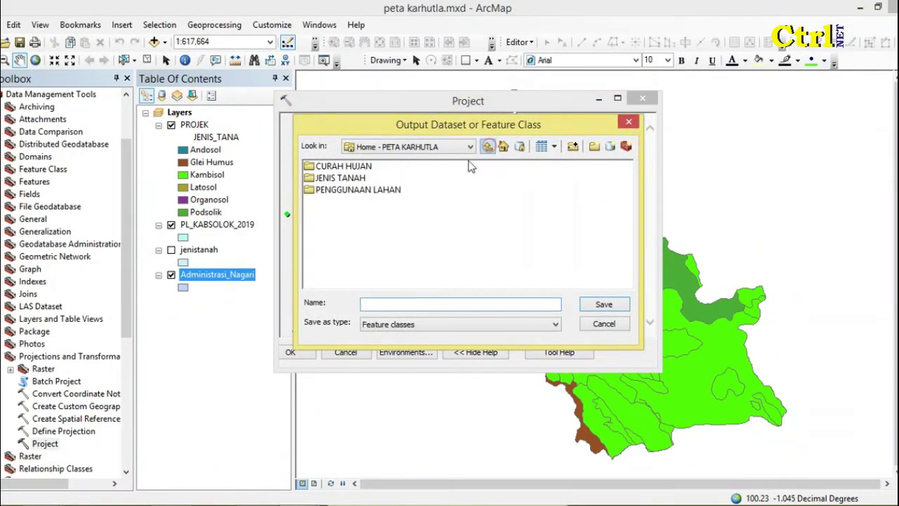
{"action": "double_click", "coordinate": [345, 168]}
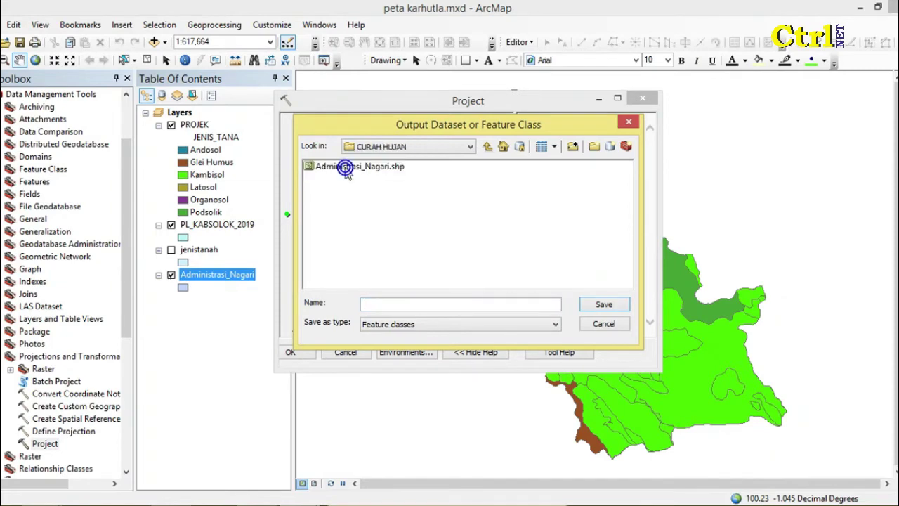
{"action": "left_click", "coordinate": [395, 302]}
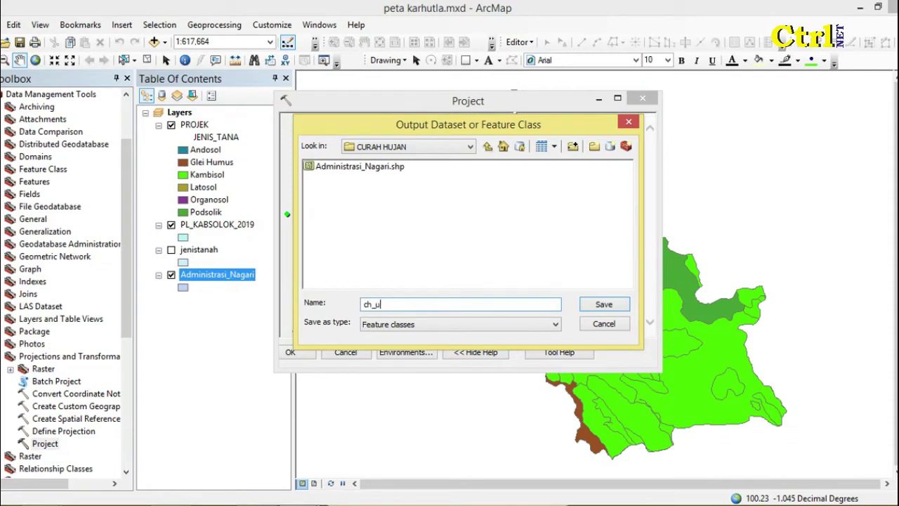
{"action": "left_click", "coordinate": [597, 305]}
- Choose WGS 1984 World Mercator as the output coordinate system and run the projection of Administrasi_Nagari
{"action": "left_click", "coordinate": [485, 227]}
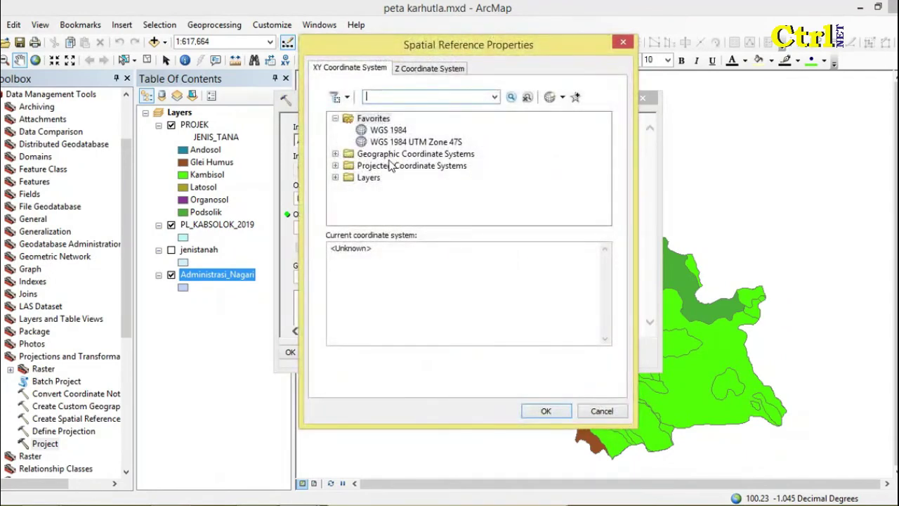
{"action": "double_click", "coordinate": [390, 167]}
{"action": "left_click", "coordinate": [607, 161]}
{"action": "left_click_drag", "start_coordinate": [608, 165], "coordinate": [607, 182]}
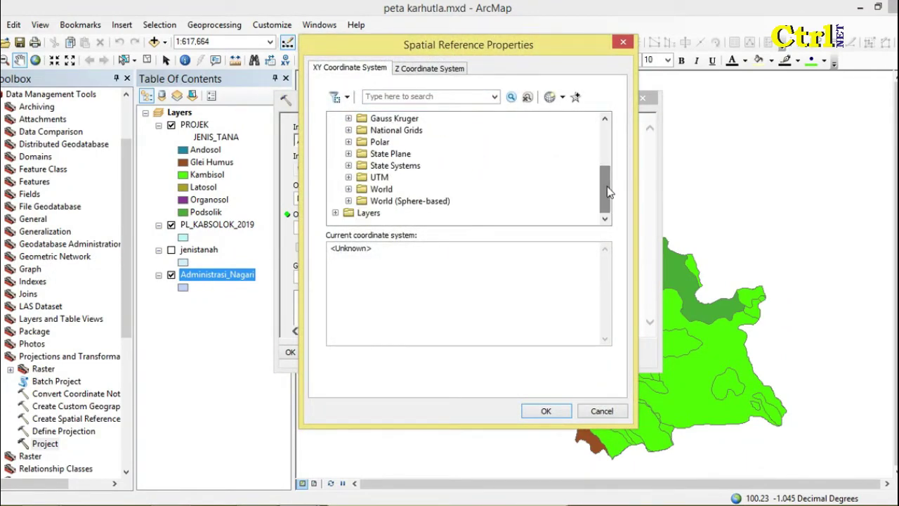
{"action": "double_click", "coordinate": [389, 189]}
{"action": "left_click_drag", "start_coordinate": [605, 147], "coordinate": [606, 206]}
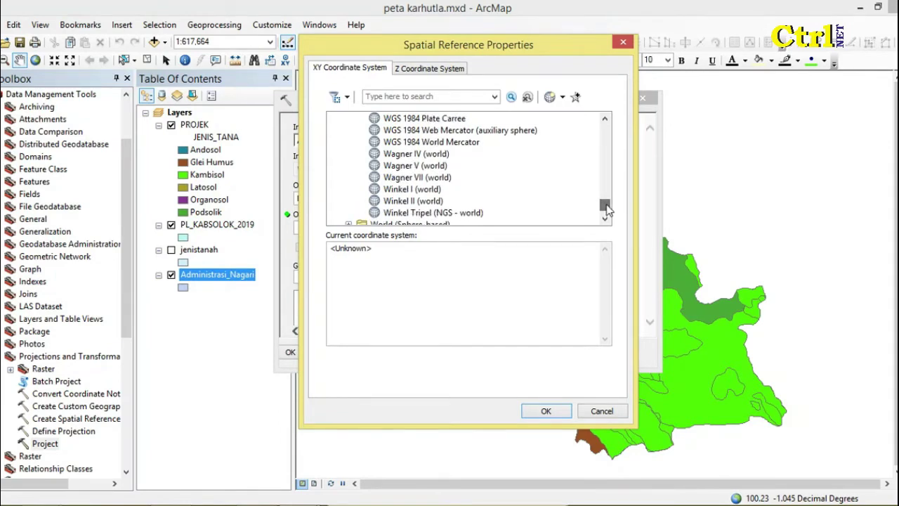
{"action": "left_click", "coordinate": [463, 143]}
{"action": "double_click", "coordinate": [464, 143]}
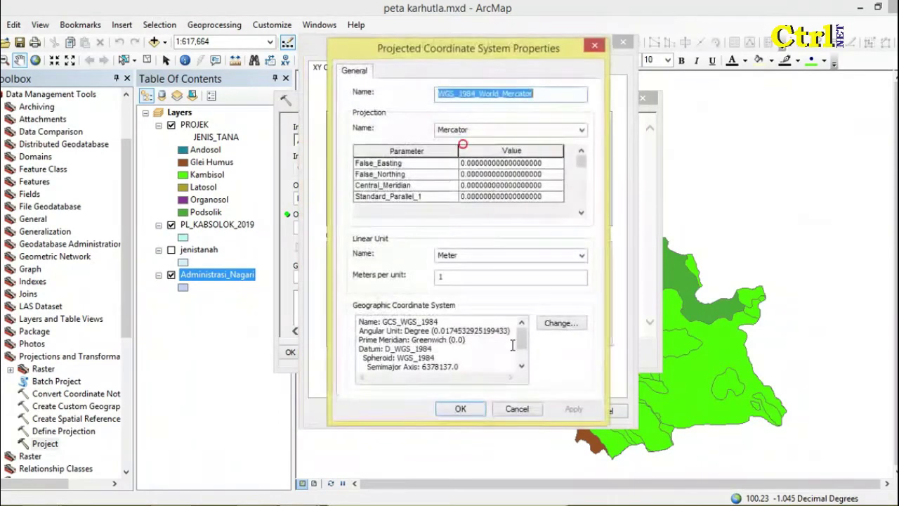
{"action": "left_click", "coordinate": [461, 410]}
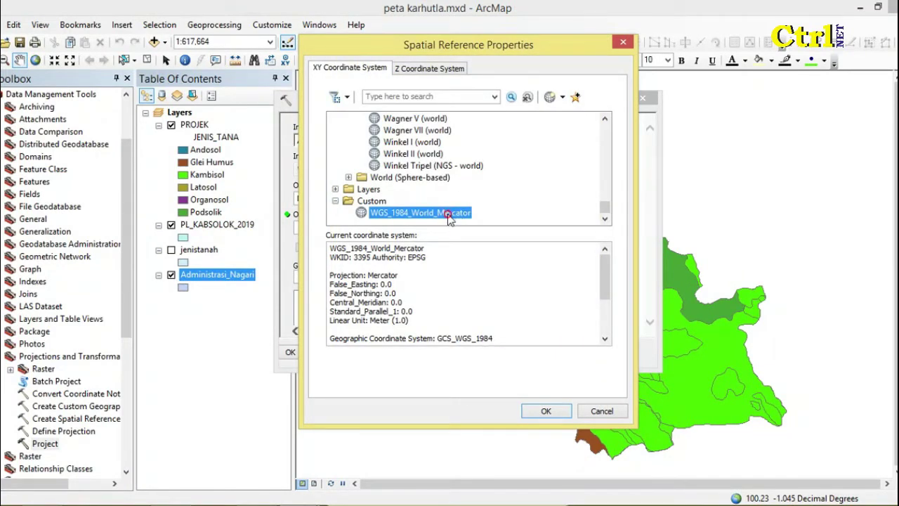
{"action": "left_click", "coordinate": [546, 411]}
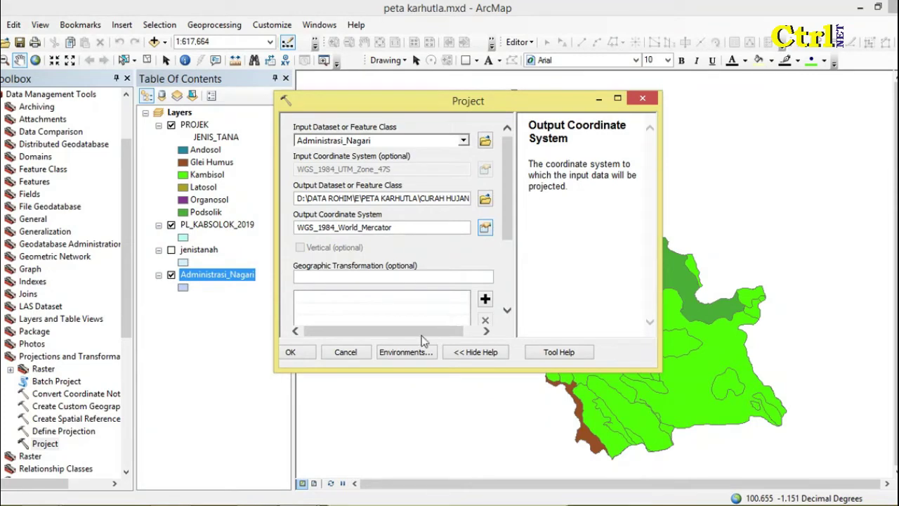
{"action": "left_click", "coordinate": [309, 356]}
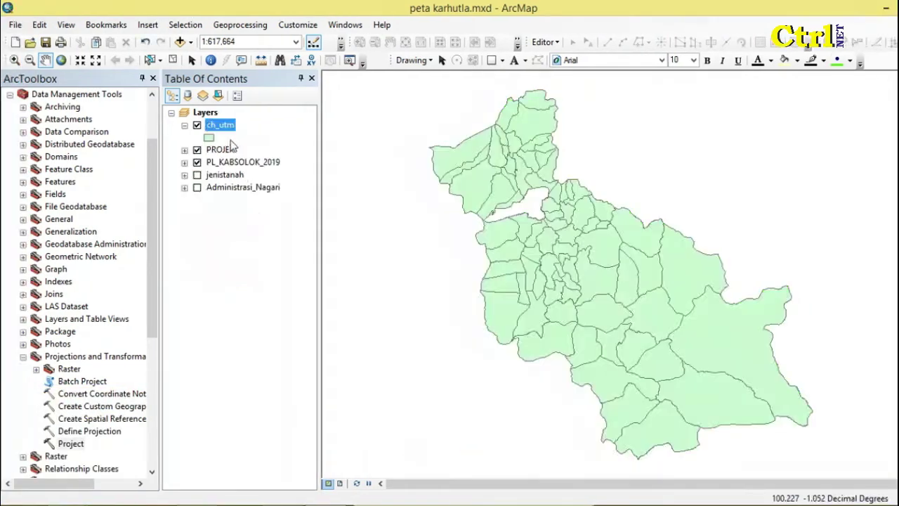
- Add jenistanah_utm.shp from the JENIS TANAH folder to the map
{"action": "left_click", "coordinate": [208, 115]}
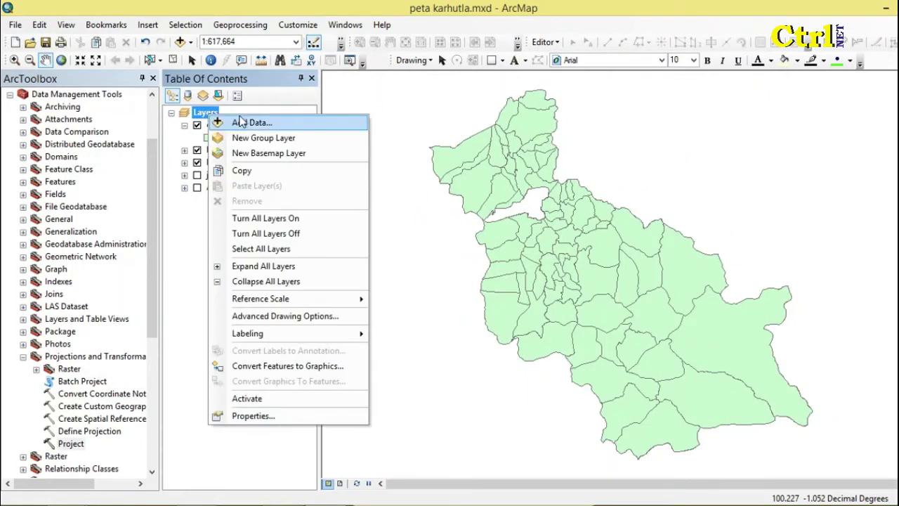
{"action": "left_click", "coordinate": [237, 122]}
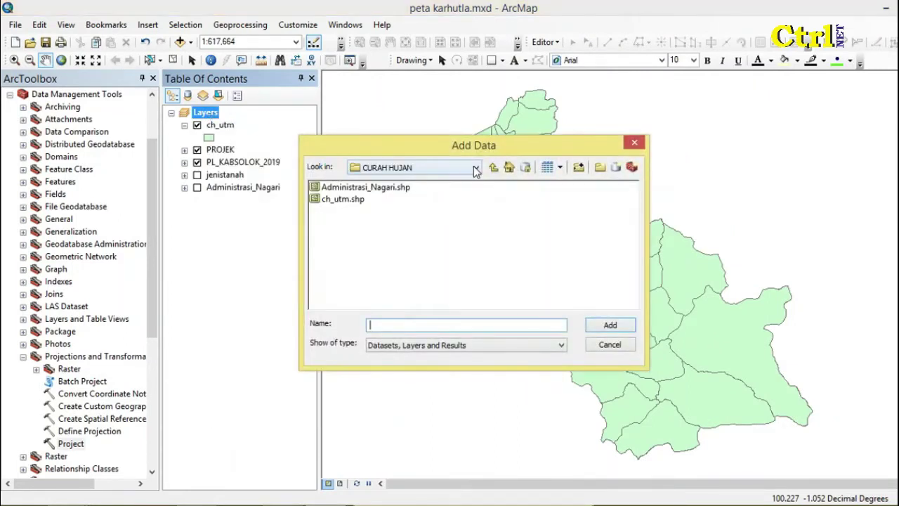
{"action": "left_click", "coordinate": [494, 168]}
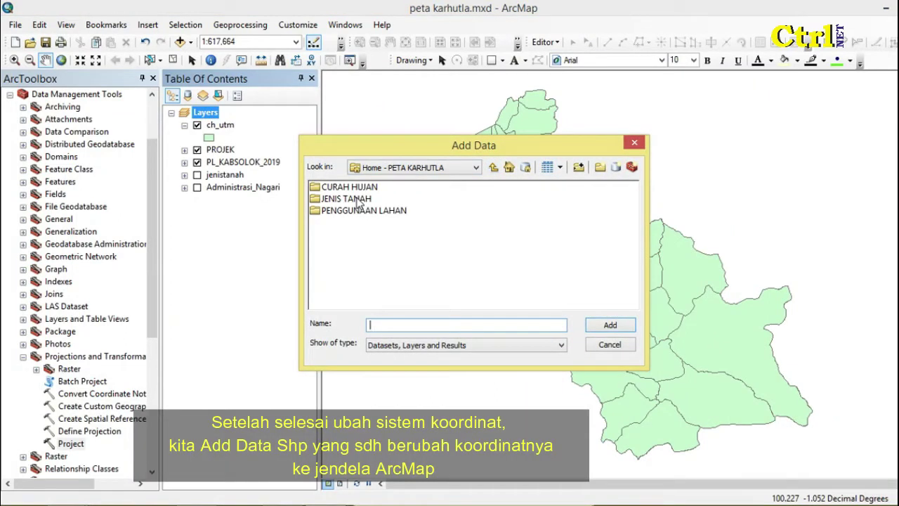
{"action": "double_click", "coordinate": [357, 199]}
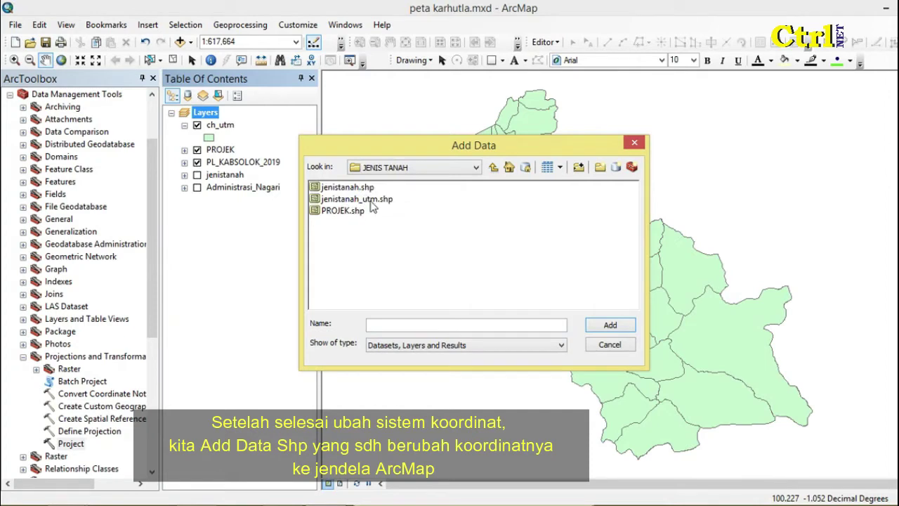
{"action": "left_click", "coordinate": [373, 202]}
{"action": "left_click", "coordinate": [612, 325]}
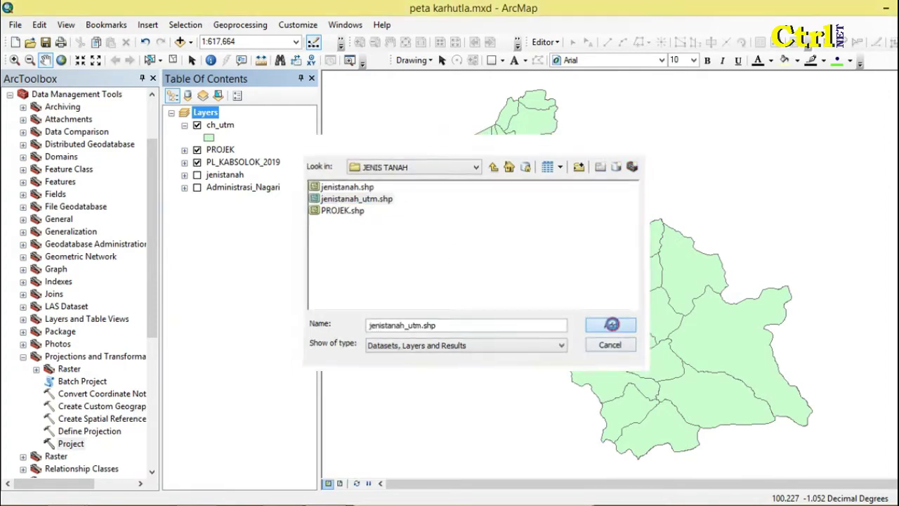
- Add PL_UTM.shp from the PENGGUNAAN LAHAN folder to the map
{"action": "right_click", "coordinate": [208, 114]}
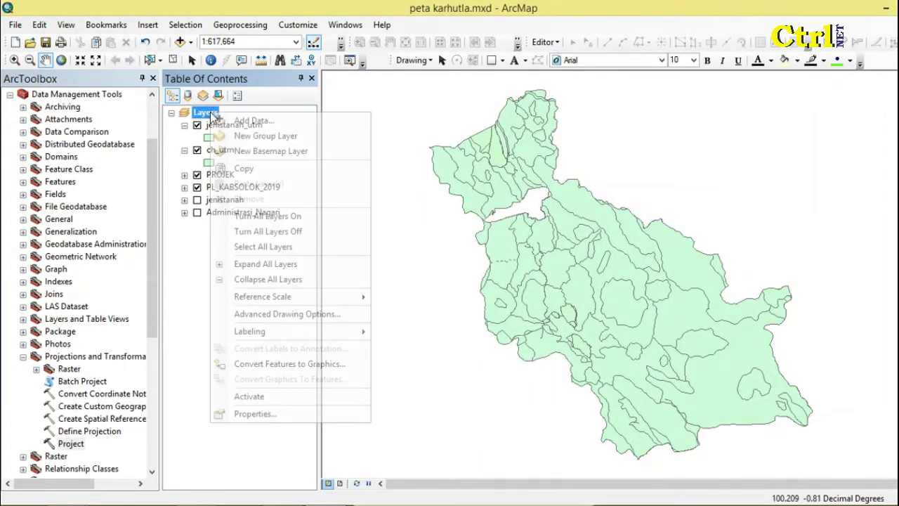
{"action": "left_click", "coordinate": [236, 121]}
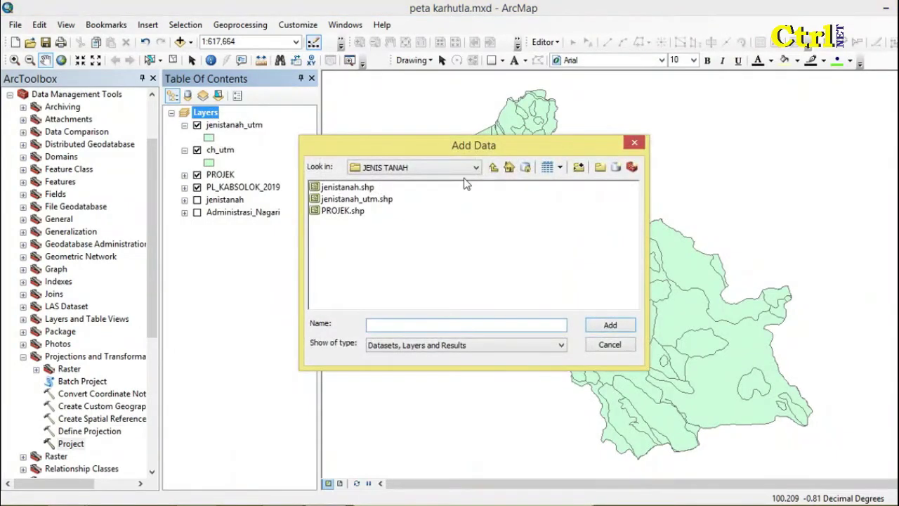
{"action": "left_click", "coordinate": [493, 168]}
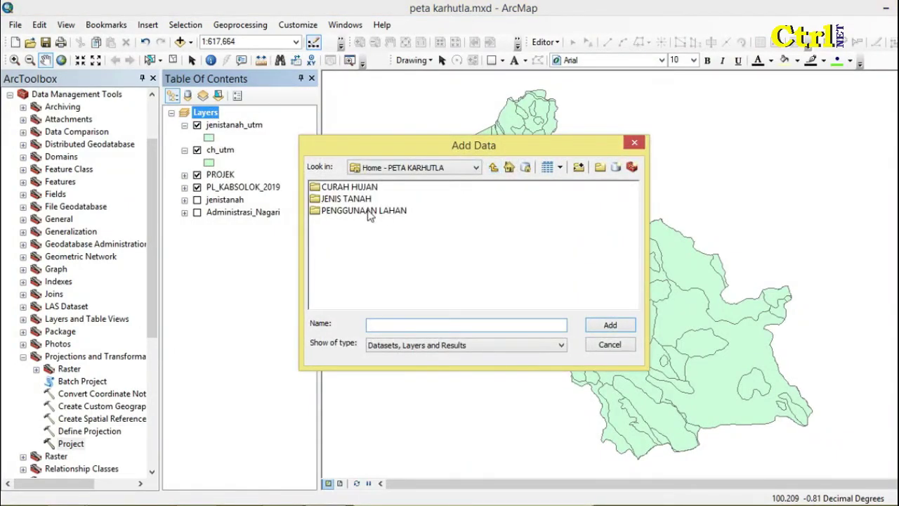
{"action": "double_click", "coordinate": [370, 211]}
{"action": "left_click", "coordinate": [349, 199]}
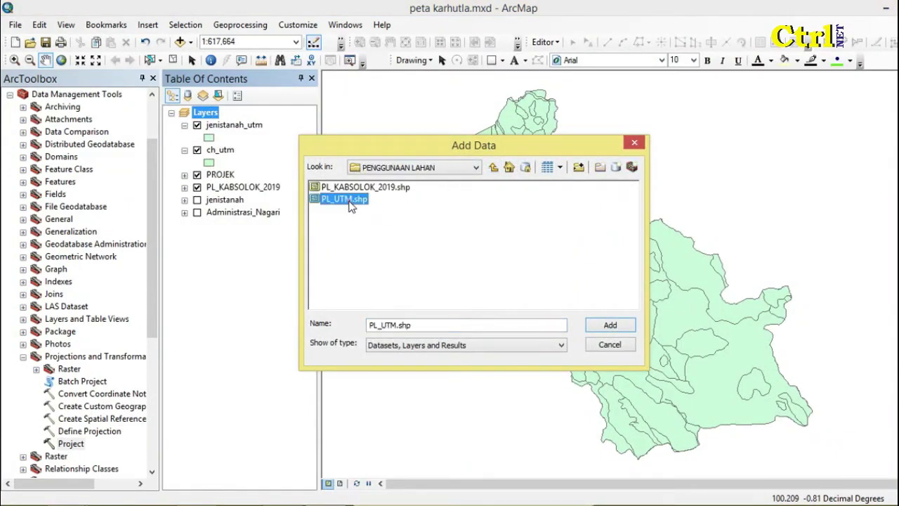
{"action": "left_click", "coordinate": [610, 326]}
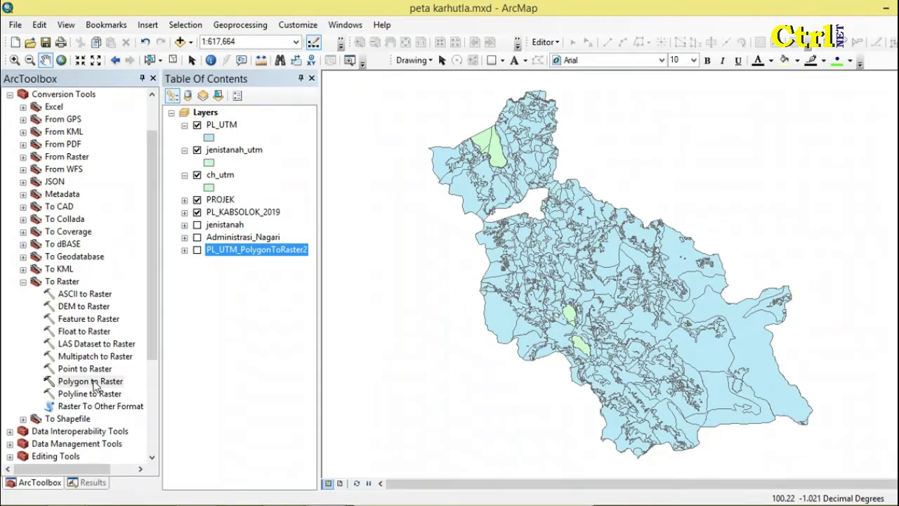
- Convert the jenistanah_utm polygons to a raster with skor as the value field and a custom cell size
{"action": "double_click", "coordinate": [91, 382]}
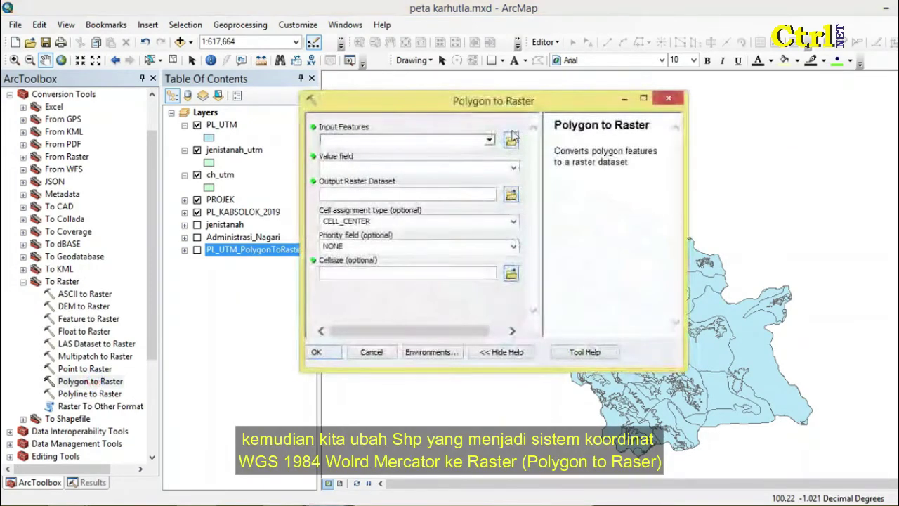
{"action": "left_click", "coordinate": [490, 141]}
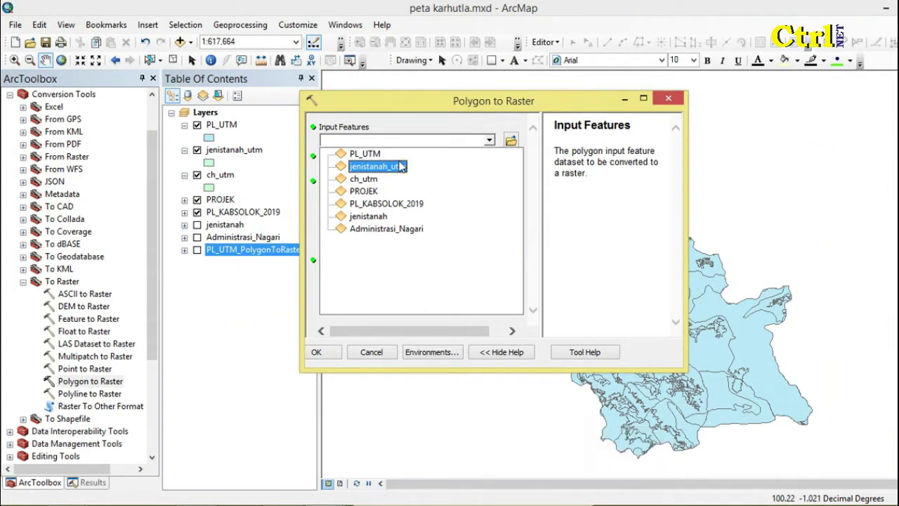
{"action": "left_click", "coordinate": [378, 168]}
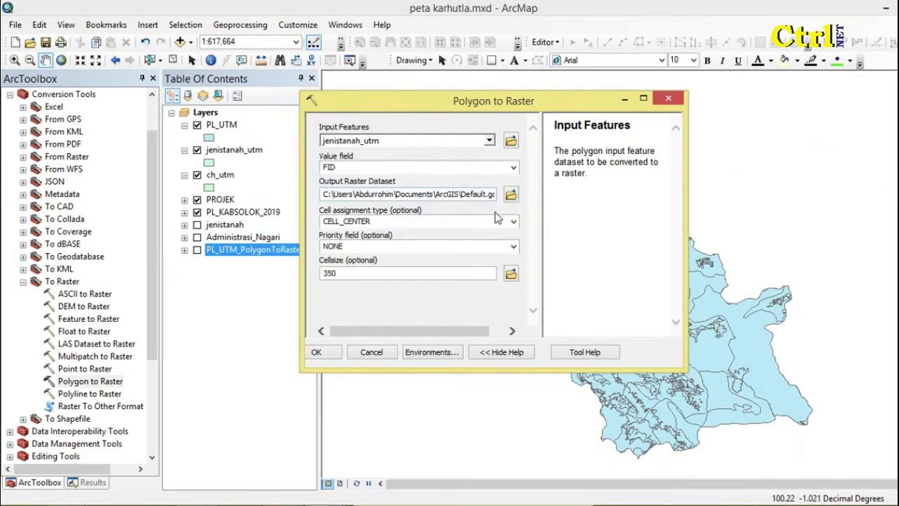
{"action": "left_click", "coordinate": [514, 167]}
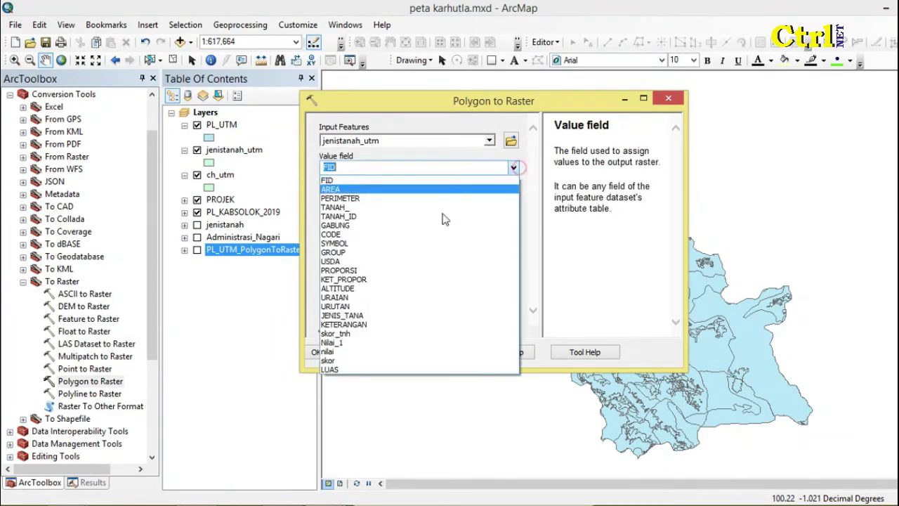
{"action": "left_click", "coordinate": [366, 361]}
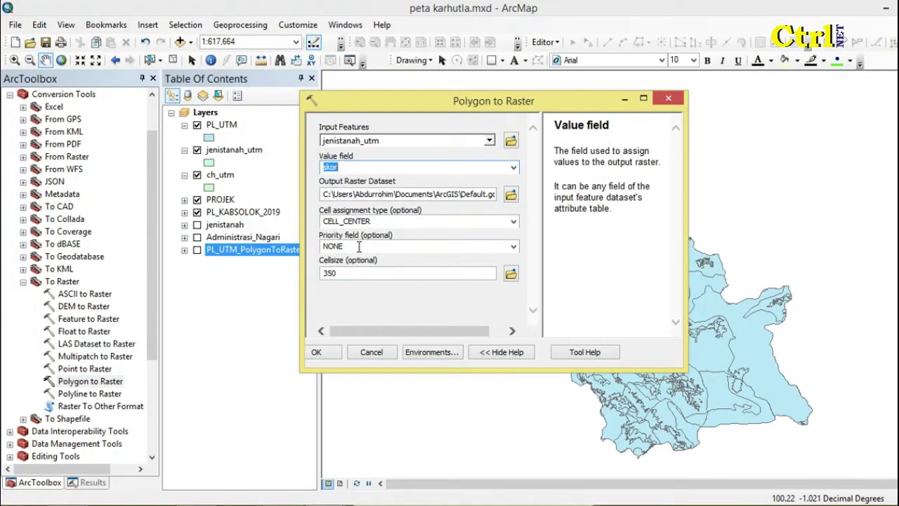
{"action": "left_click", "coordinate": [358, 272]}
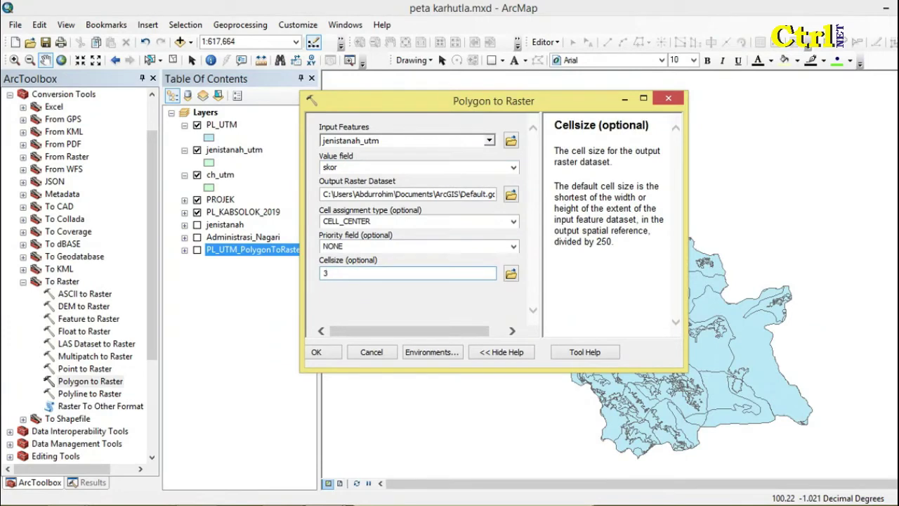
{"action": "left_click", "coordinate": [333, 351]}
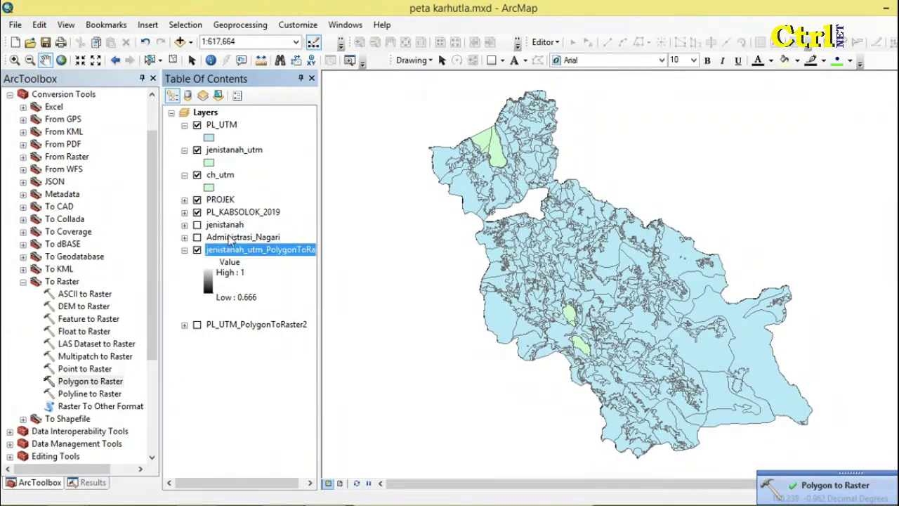
- Move the jenistanah_utm raster to the top of the layer order, hide jenistanah_utm, and show PL_UTM_PolygonToRaster2 directly below that raster
{"action": "left_click_drag", "start_coordinate": [230, 251], "coordinate": [218, 123]}
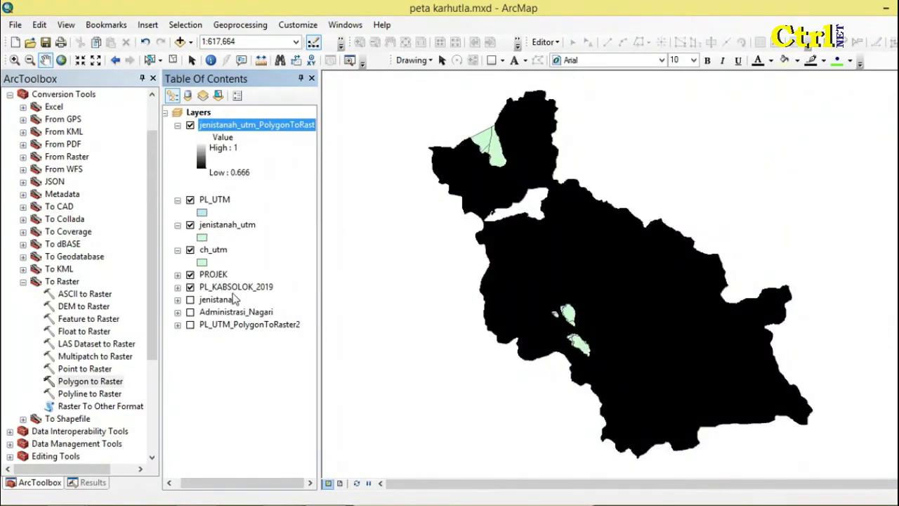
{"action": "left_click", "coordinate": [189, 226]}
{"action": "left_click", "coordinate": [190, 324]}
{"action": "left_click_drag", "start_coordinate": [218, 327], "coordinate": [252, 167]}
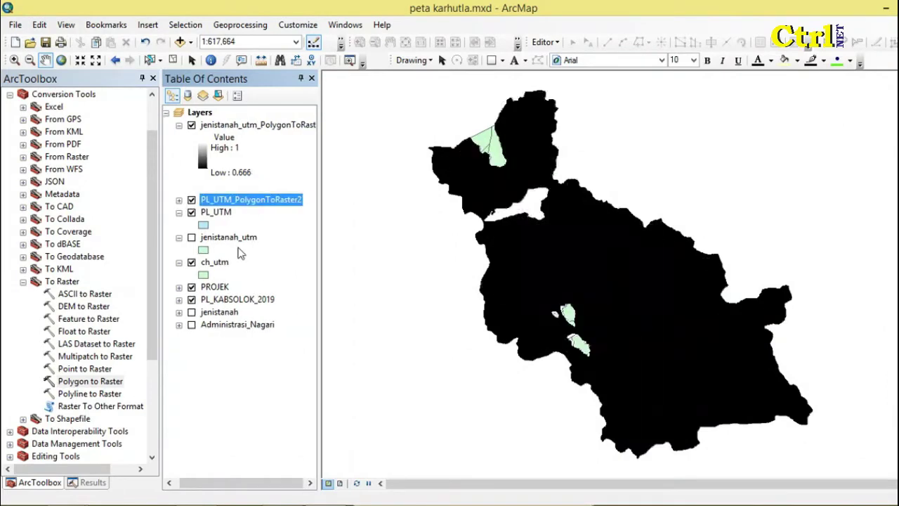
- Convert the ch_utm polygons to a raster with Skor as the value field and a cell size of 30
{"action": "double_click", "coordinate": [116, 381]}
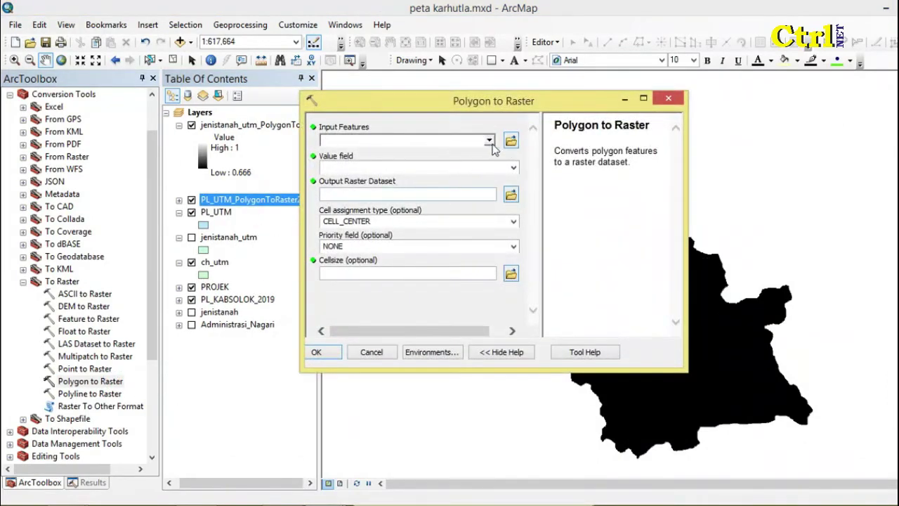
{"action": "left_click", "coordinate": [489, 142]}
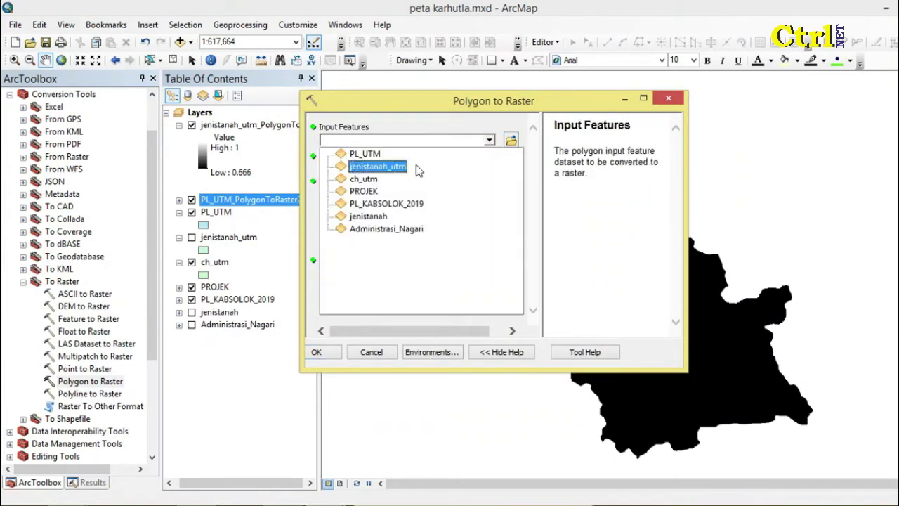
{"action": "left_click", "coordinate": [394, 180]}
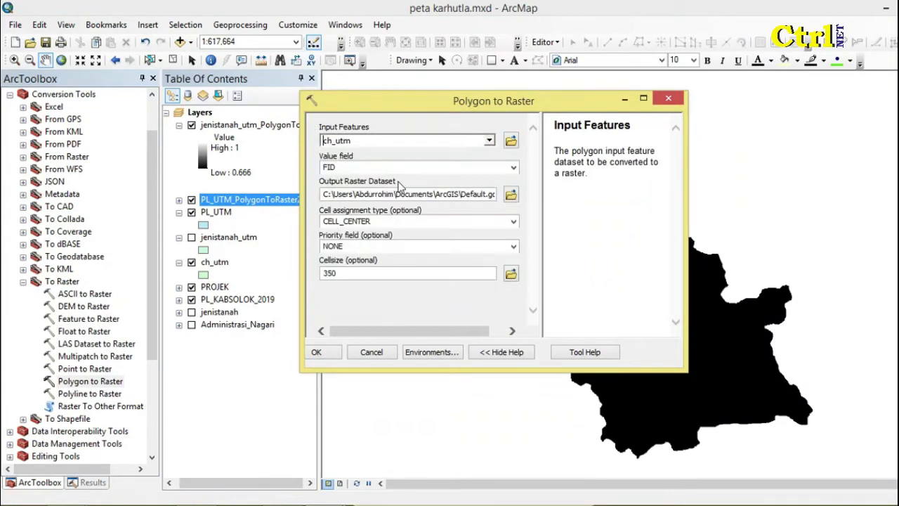
{"action": "left_click", "coordinate": [445, 168]}
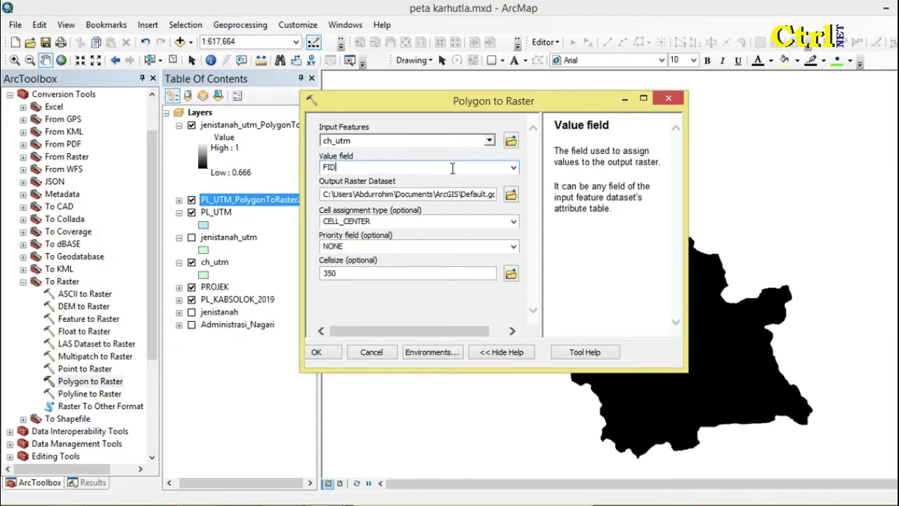
{"action": "left_click", "coordinate": [512, 169]}
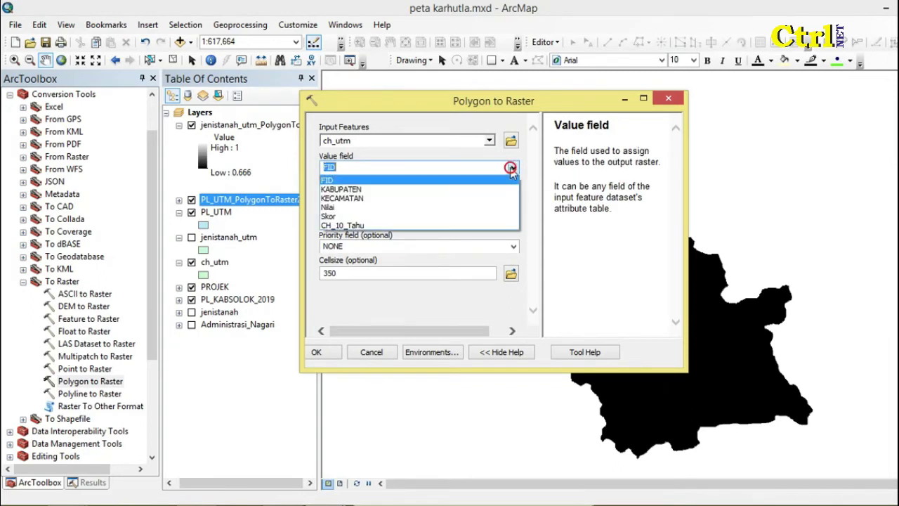
{"action": "left_click", "coordinate": [387, 218]}
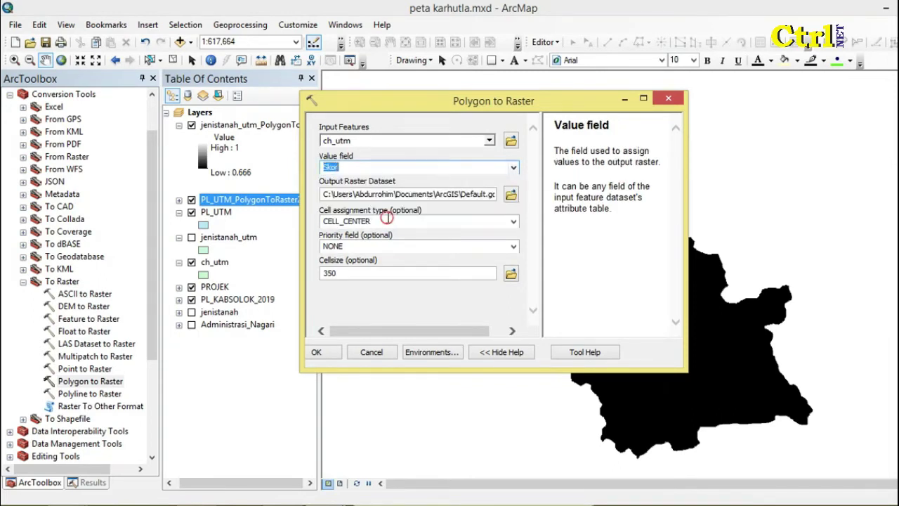
{"action": "left_click", "coordinate": [392, 274]}
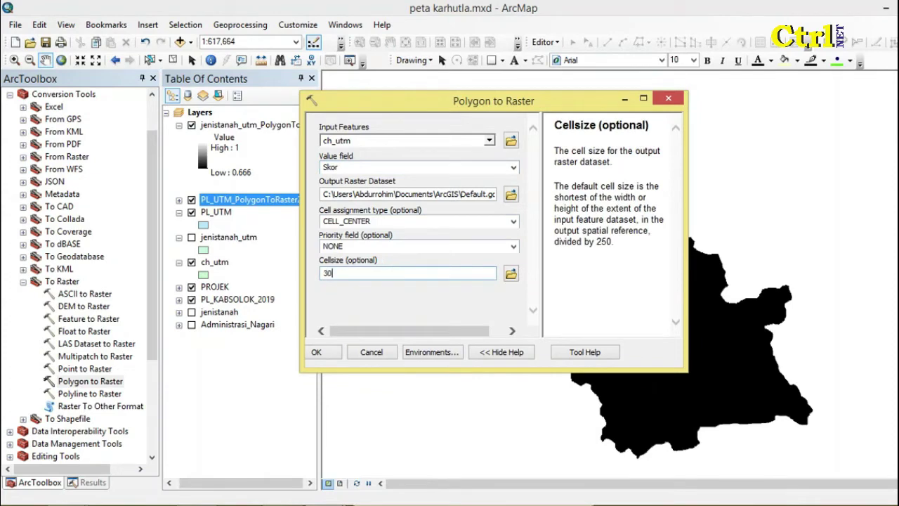
{"action": "left_click", "coordinate": [317, 352]}
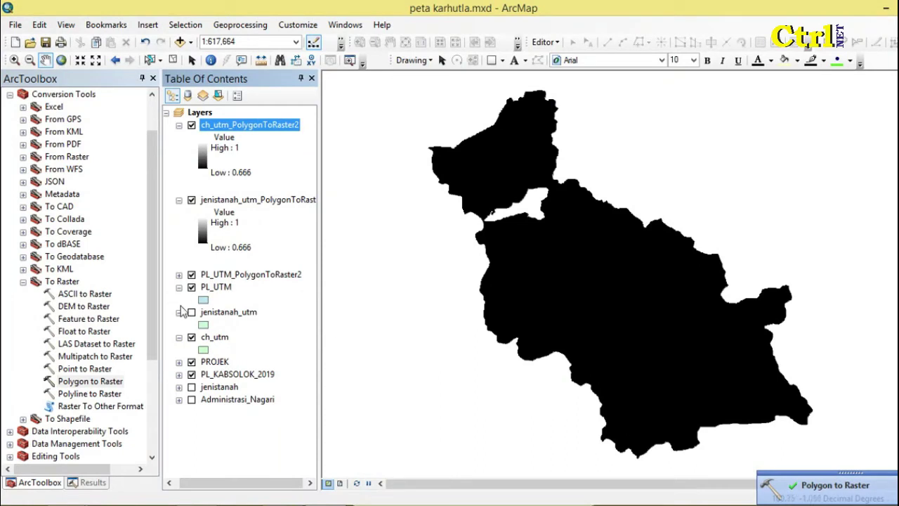
- Hide PL_UTM, ch_utm, PROJEK and PL_KABSOLOK_2019, expand the PL_UTM raster legend, and collapse the legends of the three projected polygon layers
{"action": "left_click", "coordinate": [191, 288]}
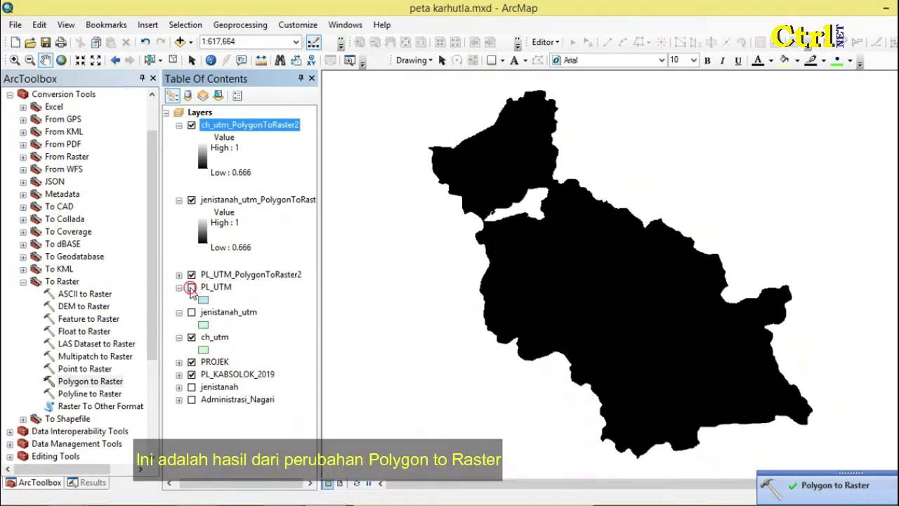
{"action": "left_click", "coordinate": [179, 275]}
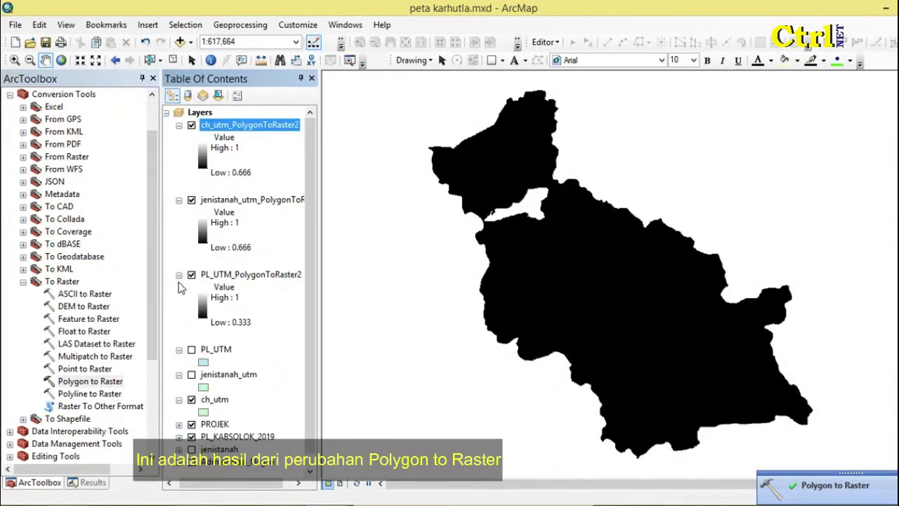
{"action": "left_click", "coordinate": [191, 399]}
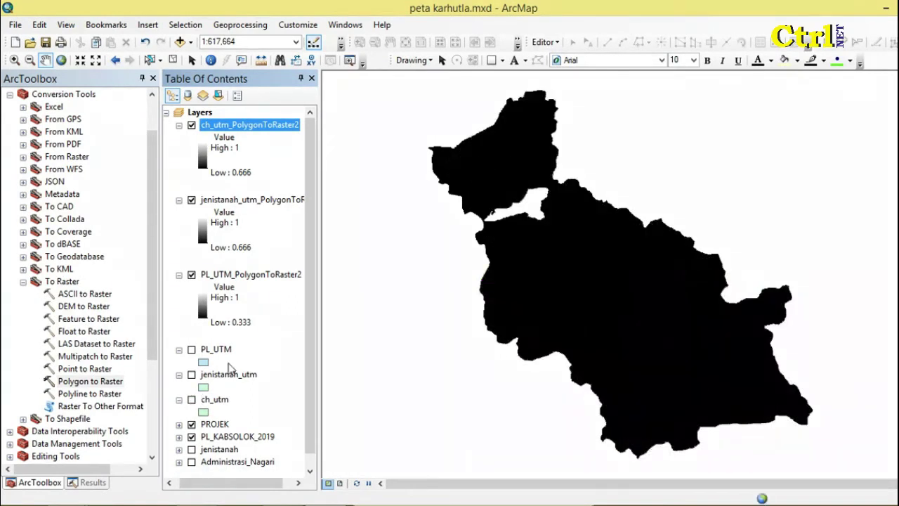
{"action": "left_click", "coordinate": [179, 351]}
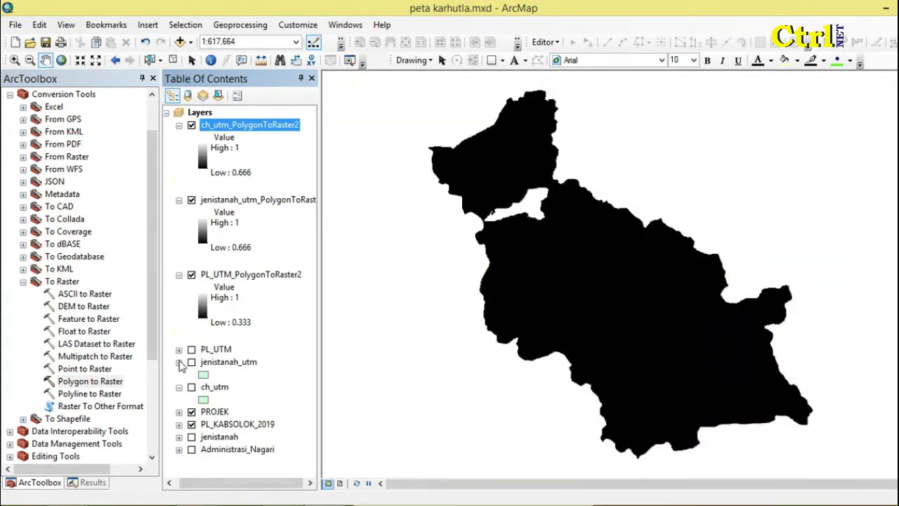
{"action": "left_click", "coordinate": [180, 362]}
{"action": "left_click", "coordinate": [179, 375]}
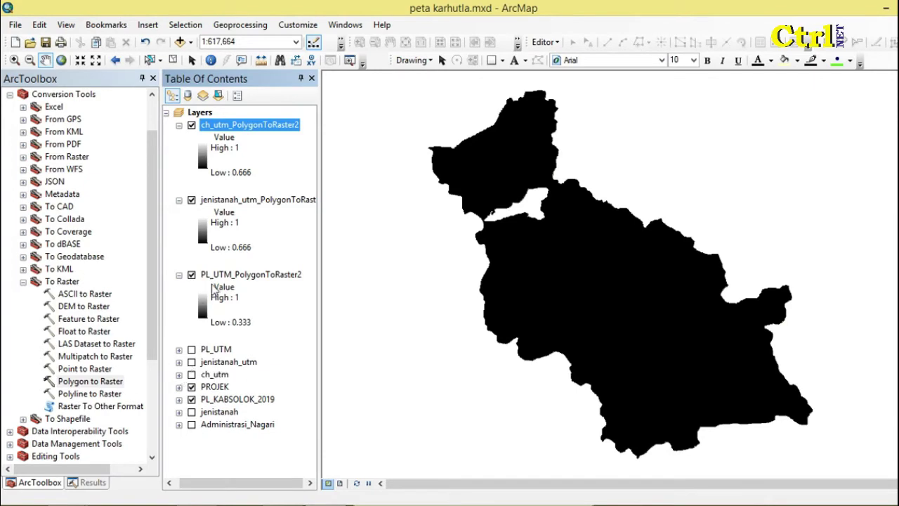
{"action": "left_click", "coordinate": [191, 387]}
{"action": "left_click", "coordinate": [192, 399]}
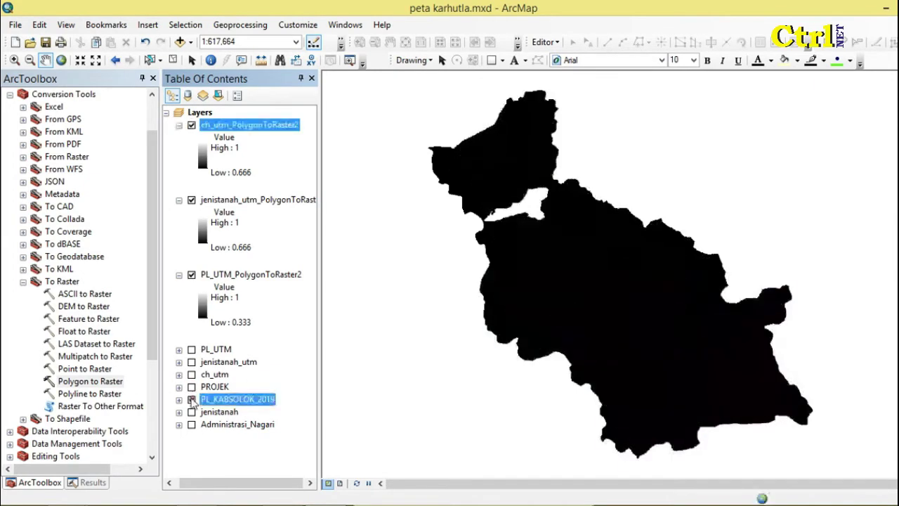
- Temporarily hide the ch_utm and jenistanah_utm rasters to examine the rasters beneath, and show both again
{"action": "left_click", "coordinate": [191, 125]}
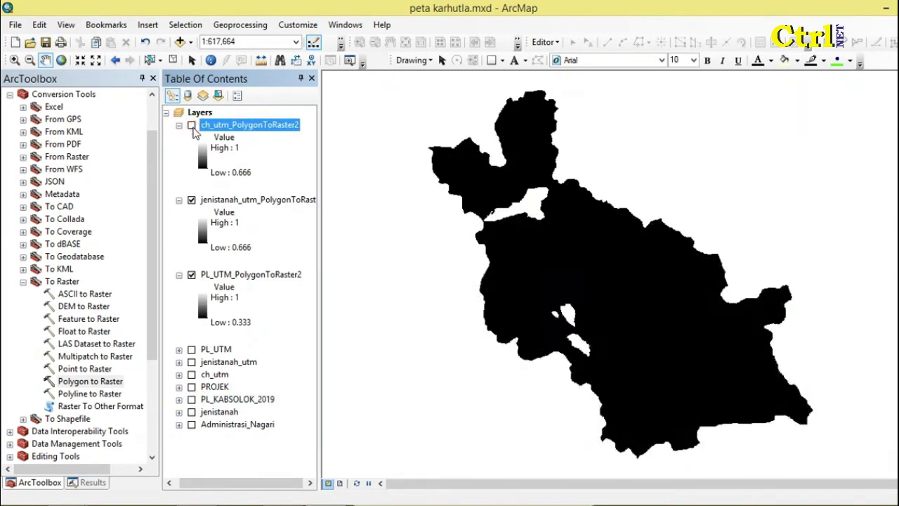
{"action": "left_click", "coordinate": [192, 200]}
{"action": "left_click", "coordinate": [192, 200]}
{"action": "left_click", "coordinate": [192, 125]}
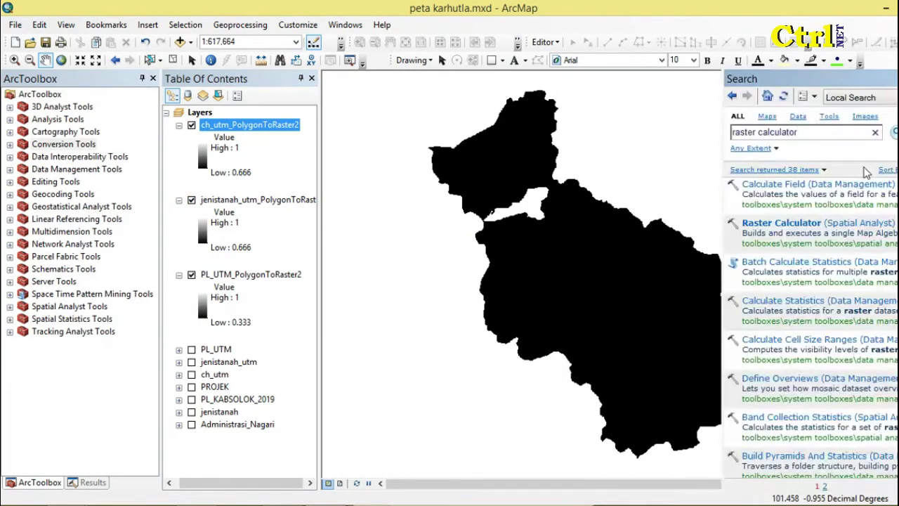
- Start a maximized Raster Calculator and enter (0.4 * "PL_UTM_PolygonToRaster2") as the first term of the expression
{"action": "left_click", "coordinate": [776, 223]}
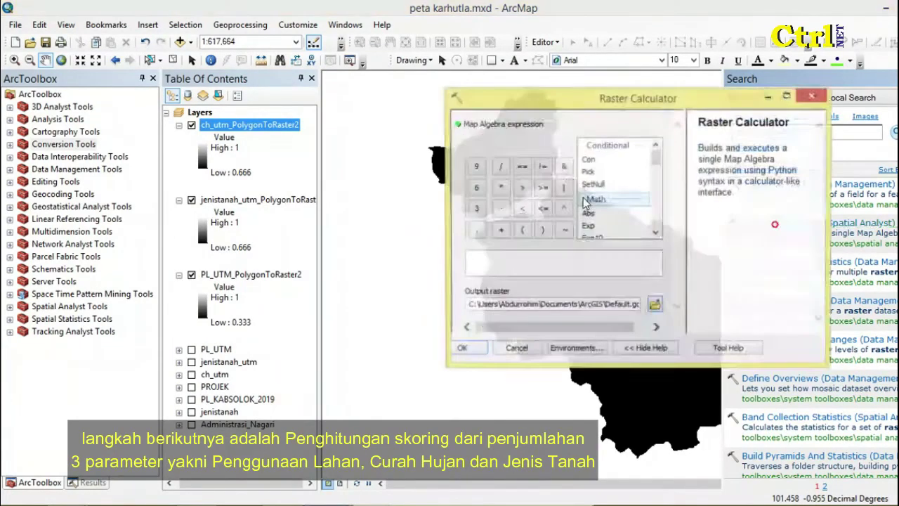
{"action": "left_click", "coordinate": [789, 97]}
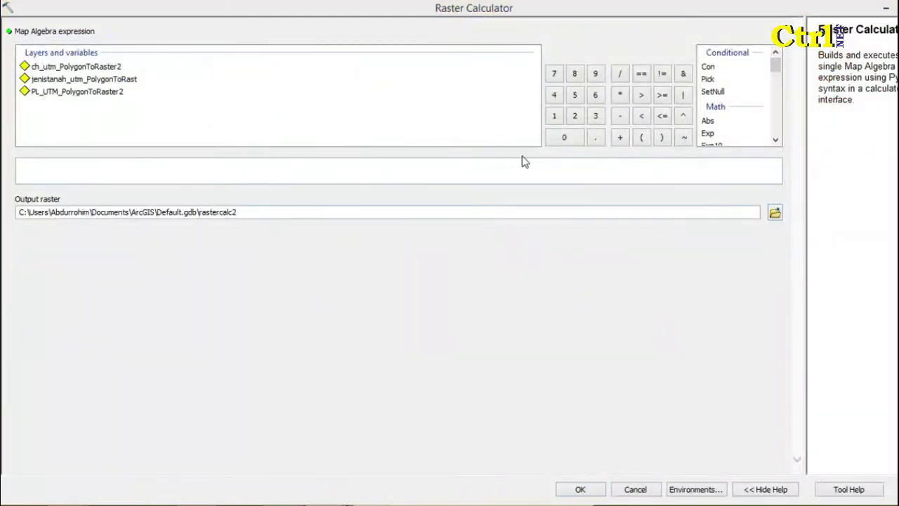
{"action": "left_click", "coordinate": [639, 137]}
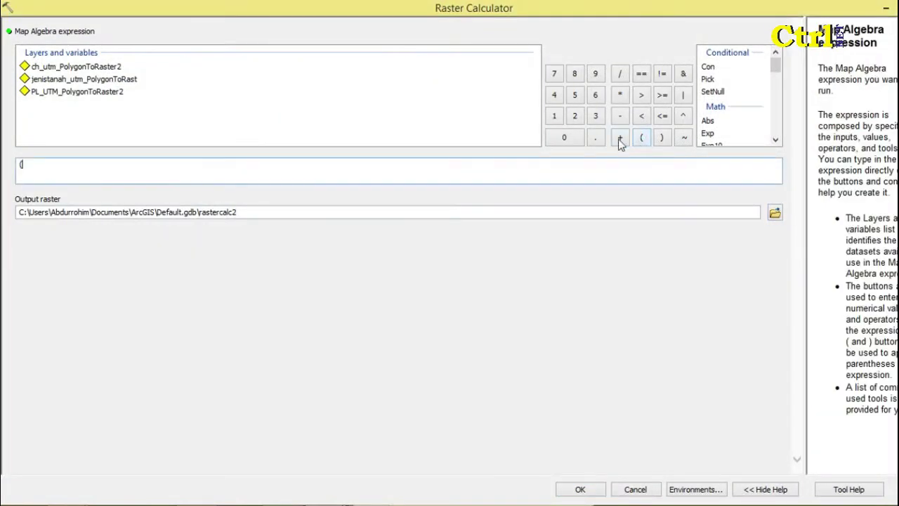
{"action": "left_click", "coordinate": [569, 139]}
{"action": "left_click", "coordinate": [595, 137]}
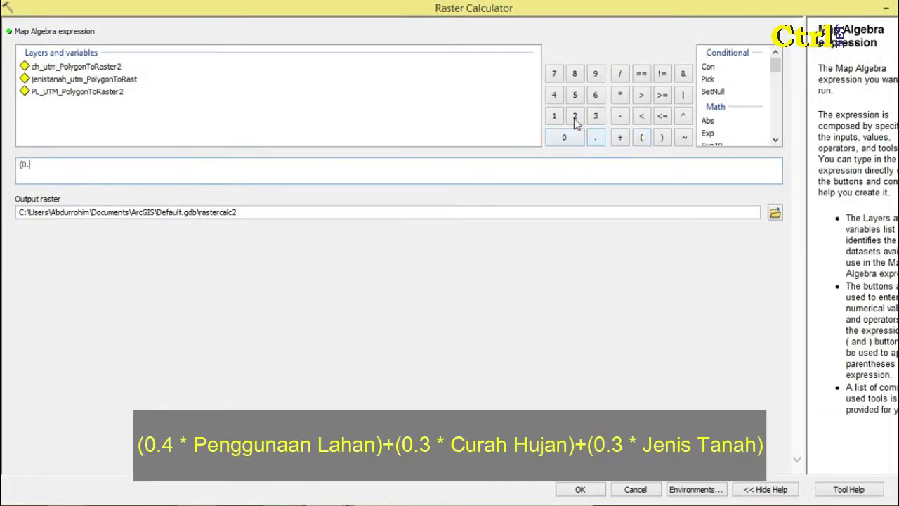
{"action": "left_click", "coordinate": [554, 94]}
{"action": "left_click", "coordinate": [620, 94]}
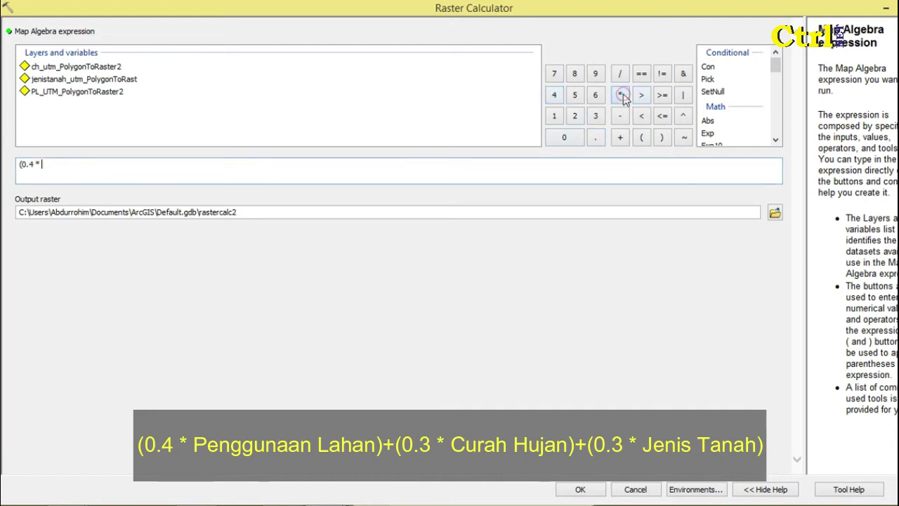
{"action": "double_click", "coordinate": [110, 92]}
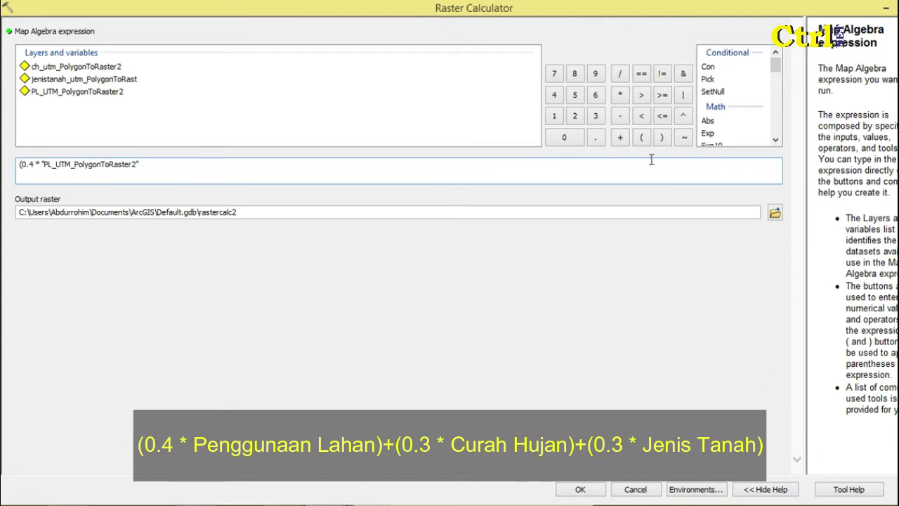
{"action": "left_click", "coordinate": [661, 143]}
- Append + (0.3 * "ch_utm_PolygonToRaster2") to the map algebra expression as the rainfall term
{"action": "left_click", "coordinate": [628, 140]}
{"action": "left_click", "coordinate": [641, 141]}
{"action": "left_click", "coordinate": [565, 139]}
{"action": "left_click", "coordinate": [596, 138]}
{"action": "left_click", "coordinate": [595, 116]}
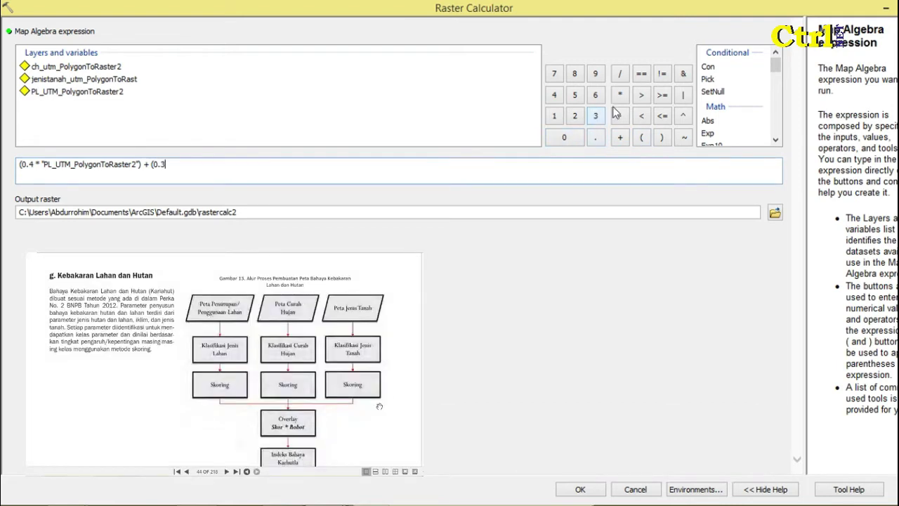
{"action": "left_click", "coordinate": [619, 94]}
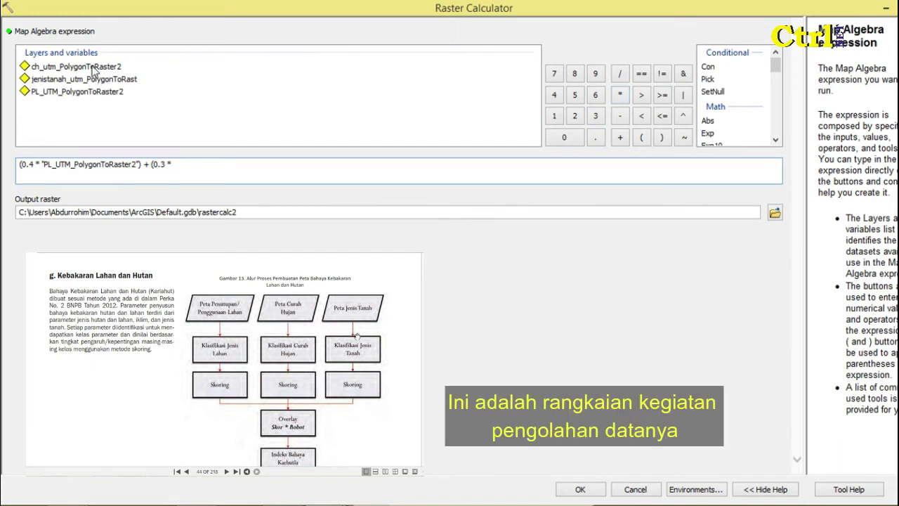
{"action": "double_click", "coordinate": [93, 68]}
{"action": "left_click", "coordinate": [662, 138]}
- Append + (0.3 * "jenistanah_utm_PolygonToRast") to the map algebra expression as the soil term and run the raster calculation
{"action": "left_click", "coordinate": [621, 138]}
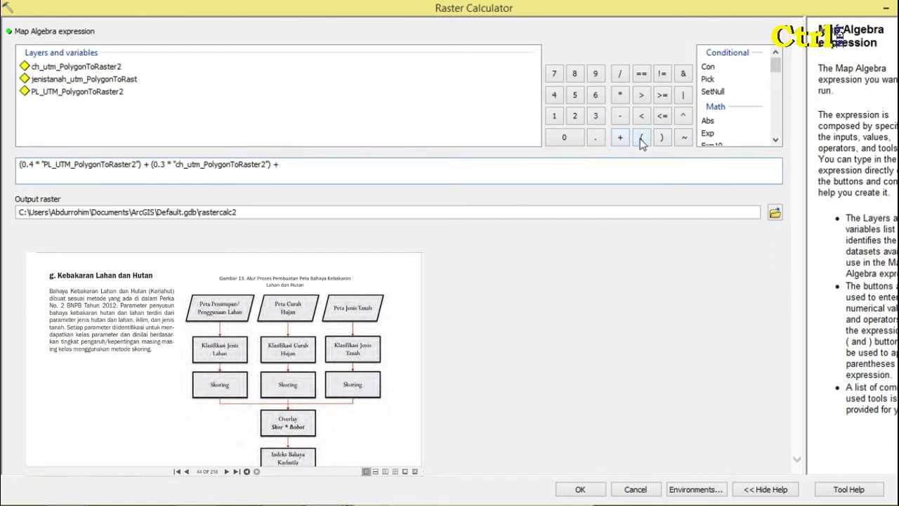
{"action": "left_click", "coordinate": [642, 138]}
{"action": "left_click", "coordinate": [564, 137]}
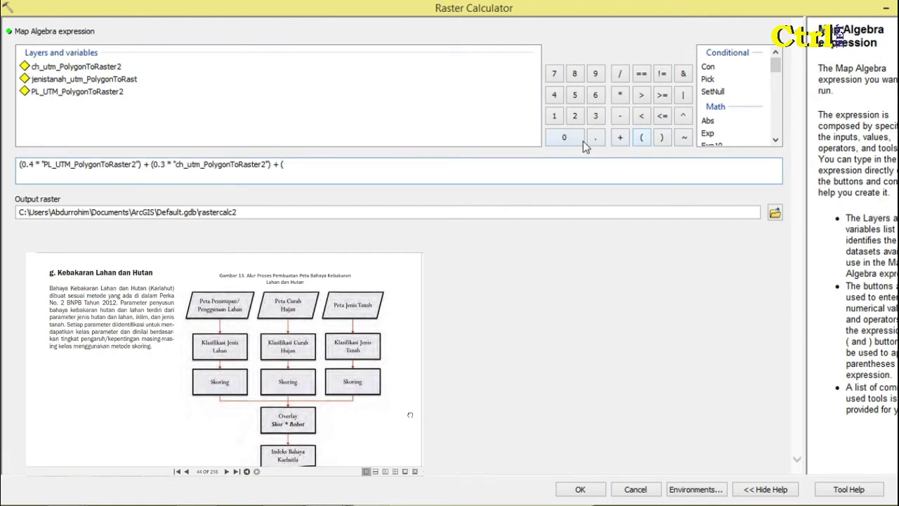
{"action": "left_click", "coordinate": [596, 137]}
{"action": "left_click", "coordinate": [596, 116]}
{"action": "left_click", "coordinate": [622, 94]}
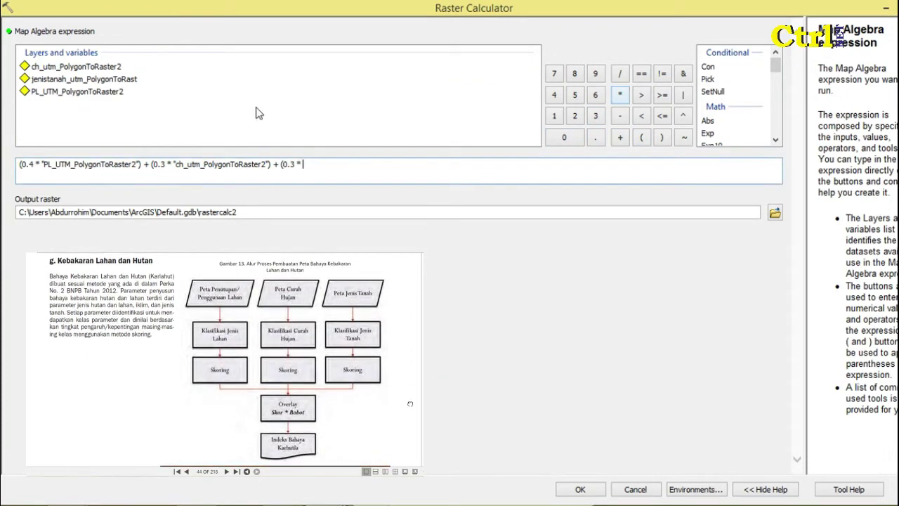
{"action": "double_click", "coordinate": [106, 81]}
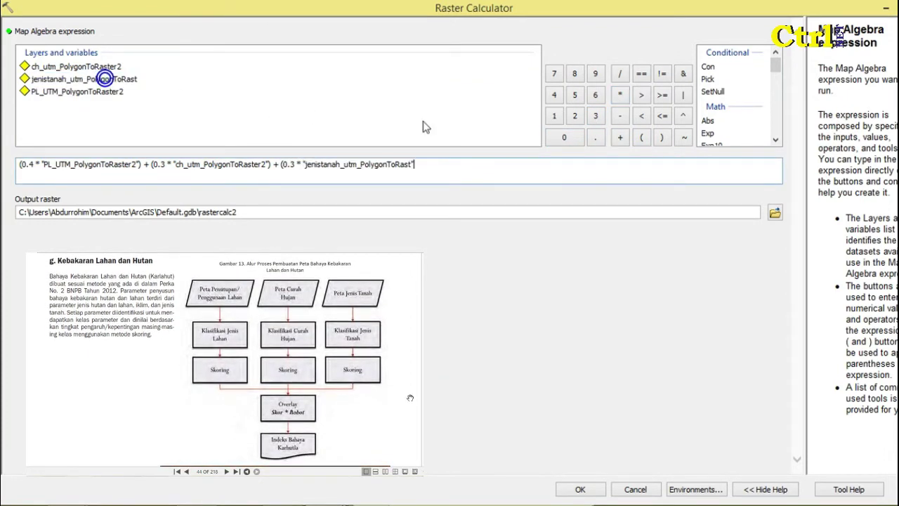
{"action": "left_click", "coordinate": [661, 138]}
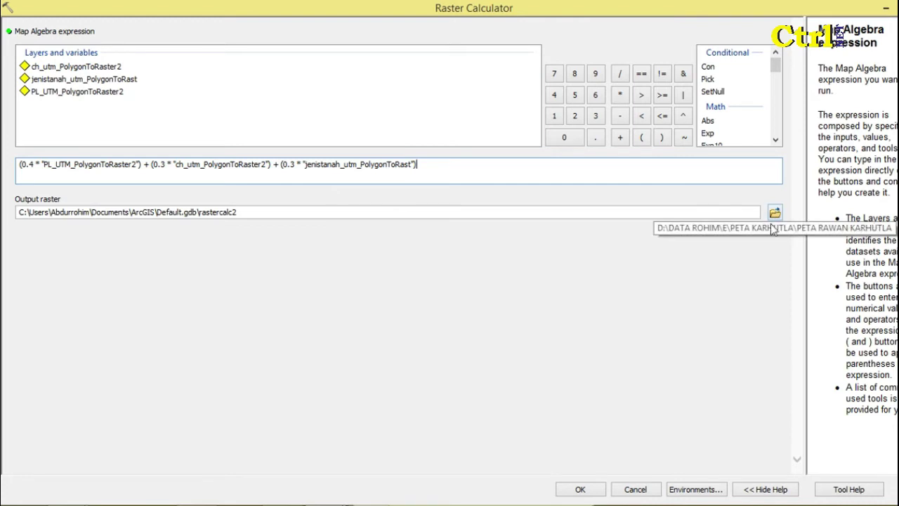
{"action": "left_click", "coordinate": [588, 489]}
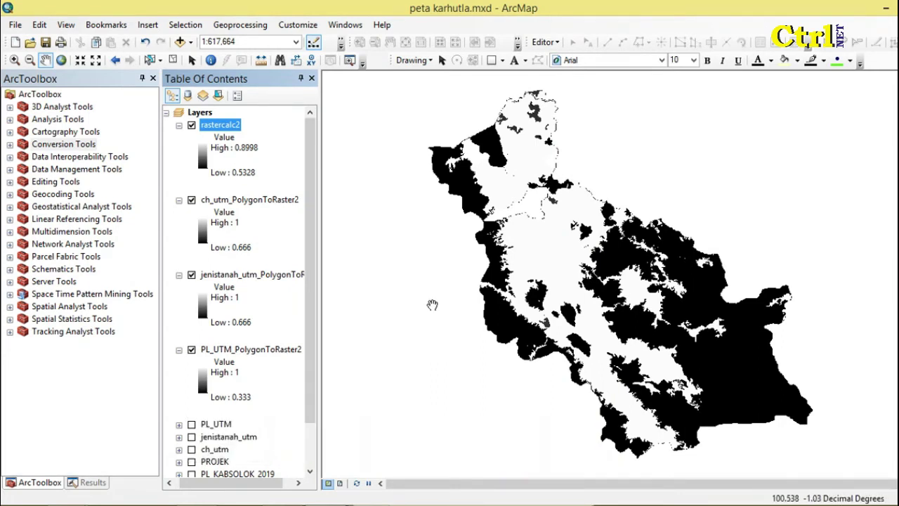
- Symbolize the rastercalc2 layer with the stretched green-yellow-red color ramp, with red for high values
{"action": "right_click", "coordinate": [235, 126]}
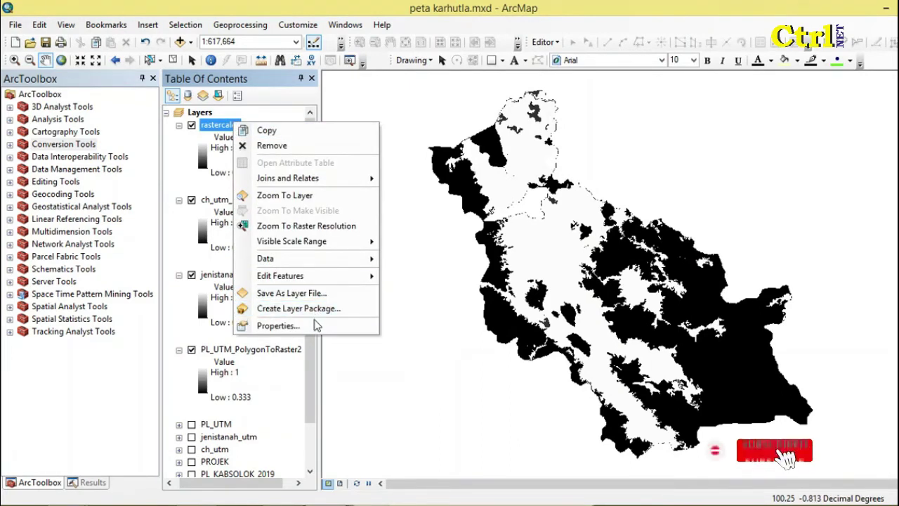
{"action": "left_click", "coordinate": [313, 327]}
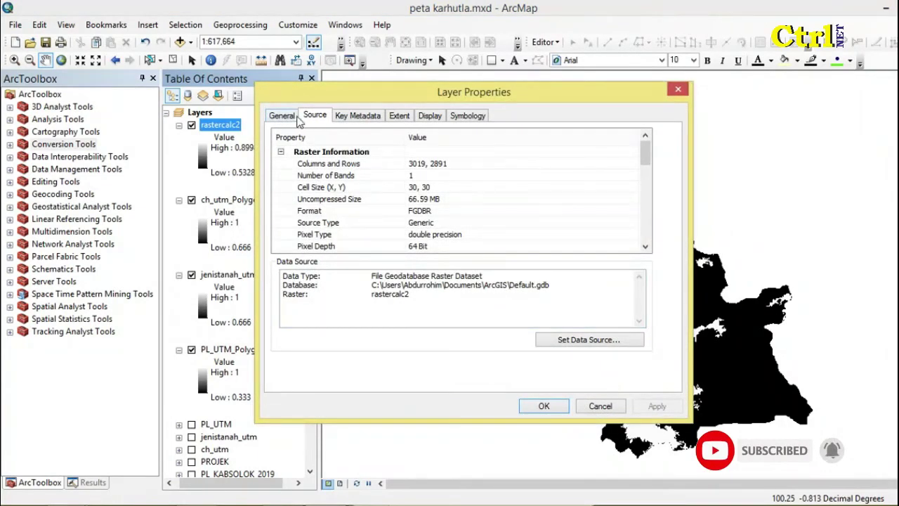
{"action": "left_click", "coordinate": [468, 115]}
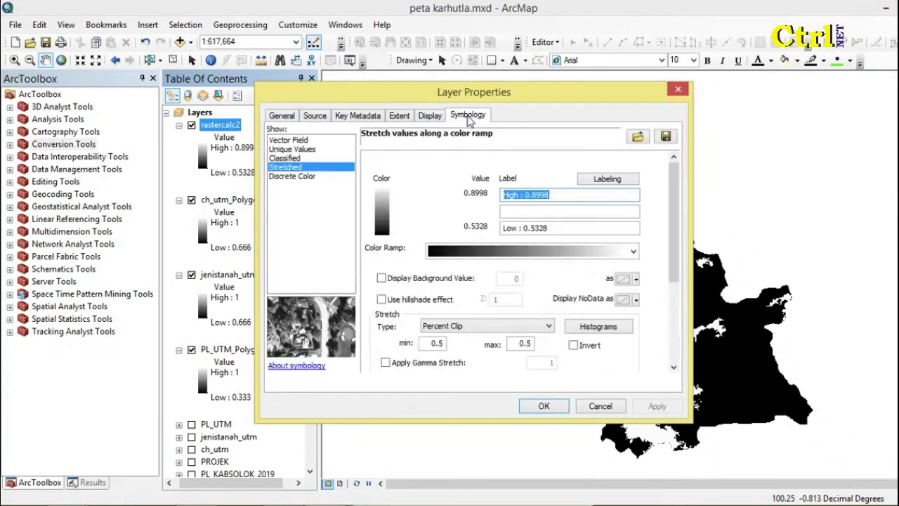
{"action": "left_click", "coordinate": [612, 252]}
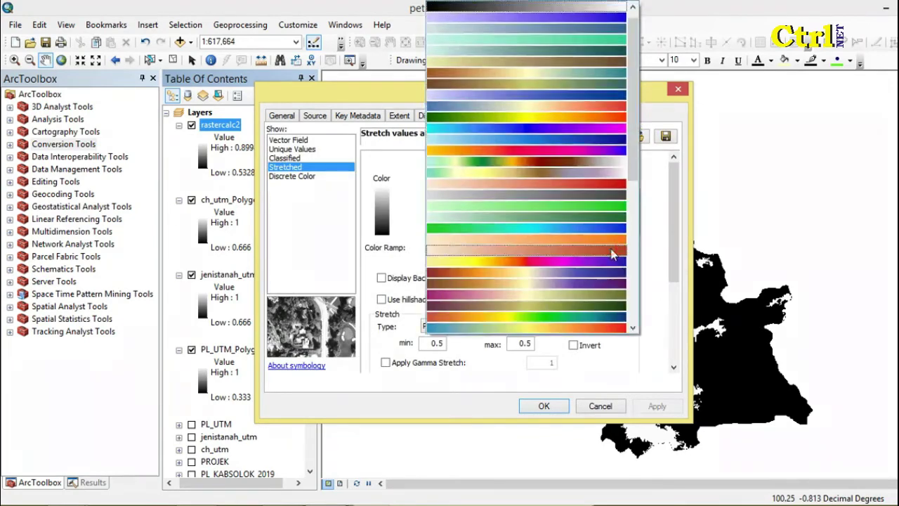
{"action": "left_click", "coordinate": [599, 124]}
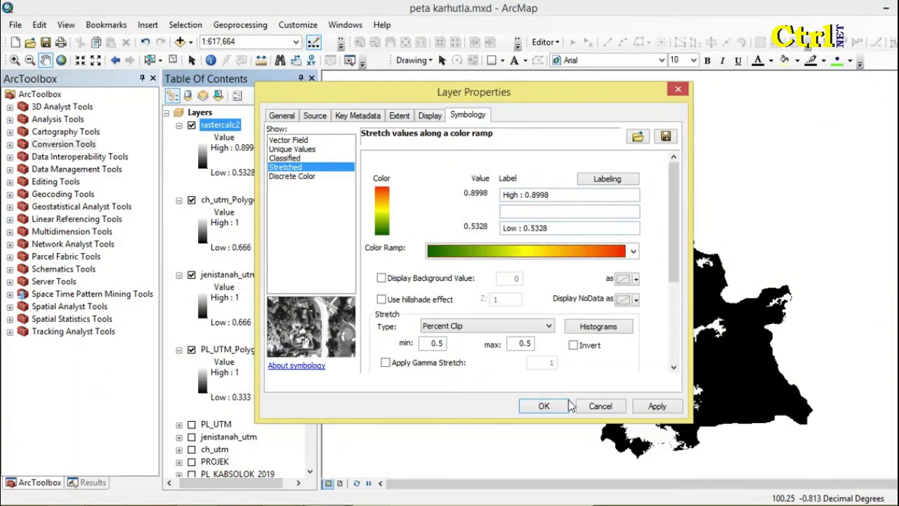
{"action": "left_click", "coordinate": [657, 406]}
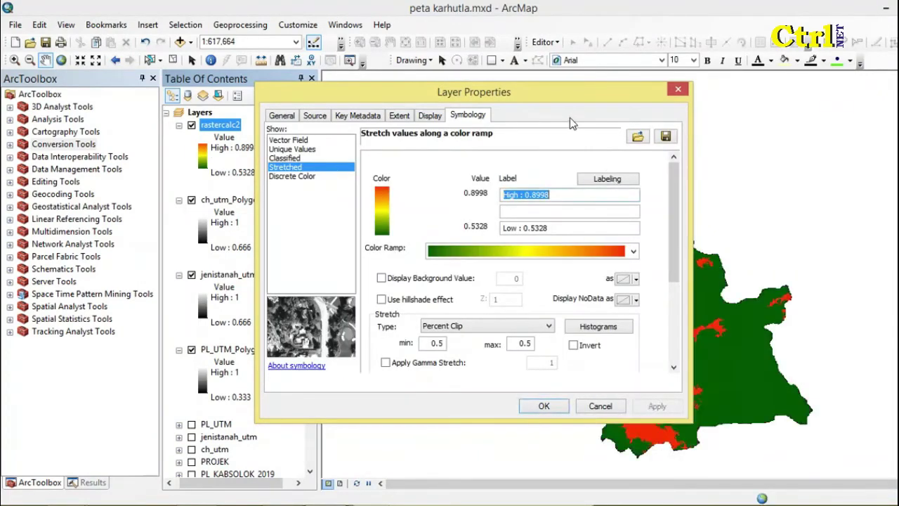
{"action": "left_click_drag", "start_coordinate": [564, 106], "coordinate": [634, 106]}
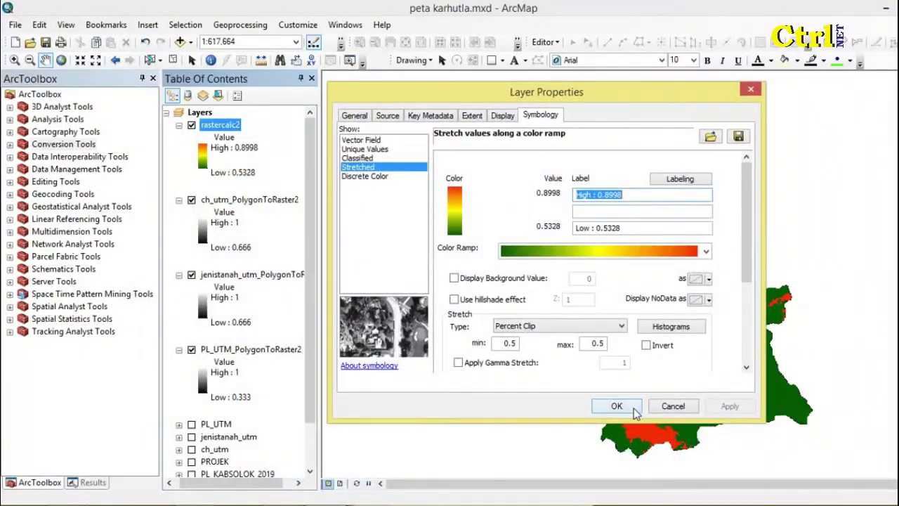
{"action": "left_click", "coordinate": [634, 410]}
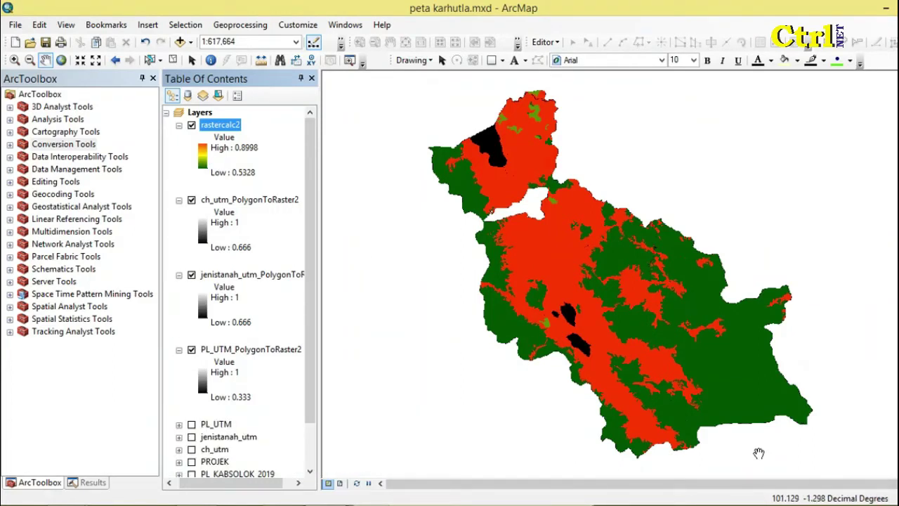
- Hide the PL_UTM, jenistanah_utm and ch_utm source rasters so that only rastercalc2 is displayed
{"action": "scroll", "coordinate": [391, 453], "scroll_direction": "down", "scroll_amount": 1}
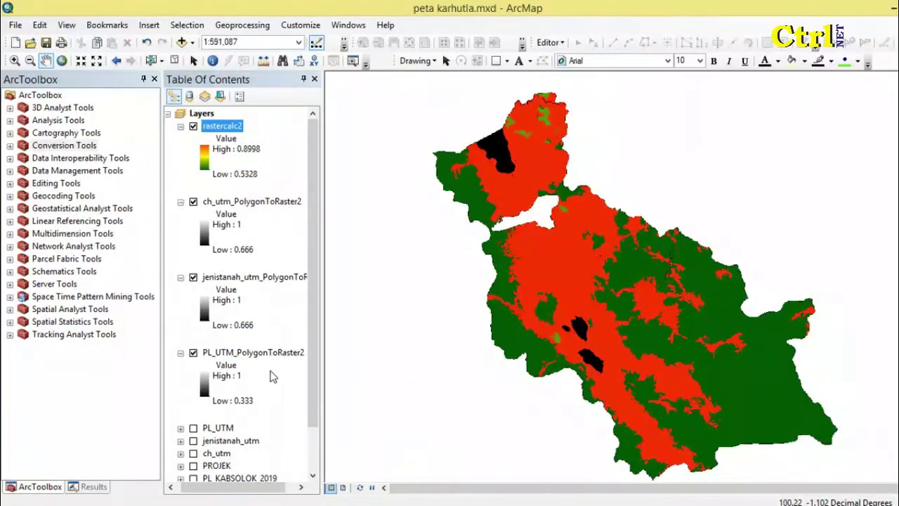
{"action": "left_click", "coordinate": [193, 354]}
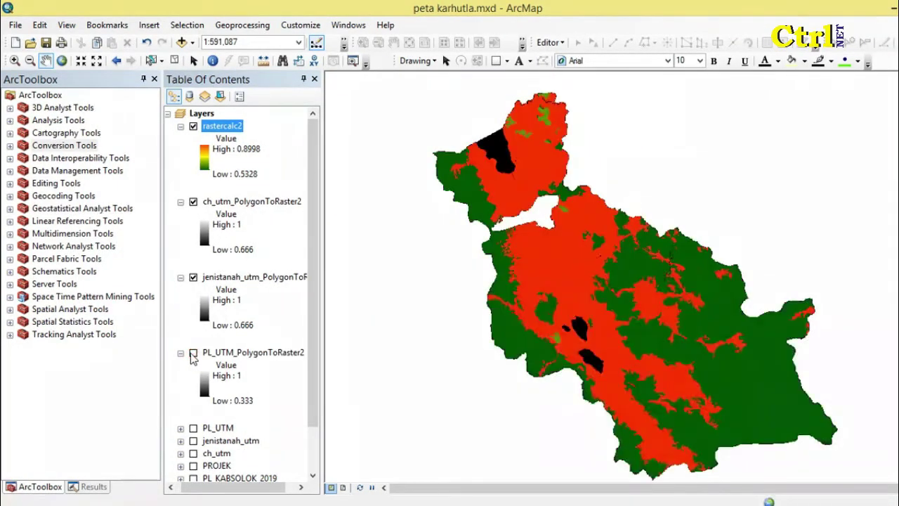
{"action": "left_click", "coordinate": [193, 277]}
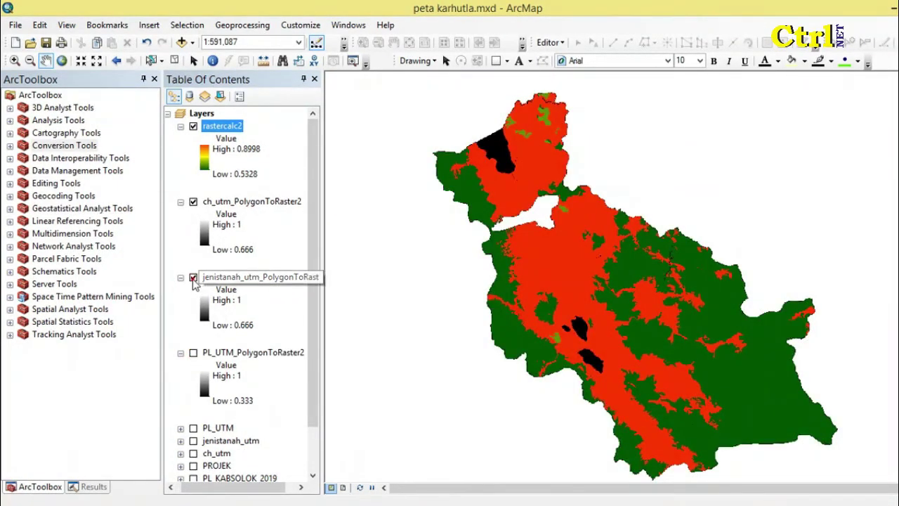
{"action": "left_click", "coordinate": [193, 202]}
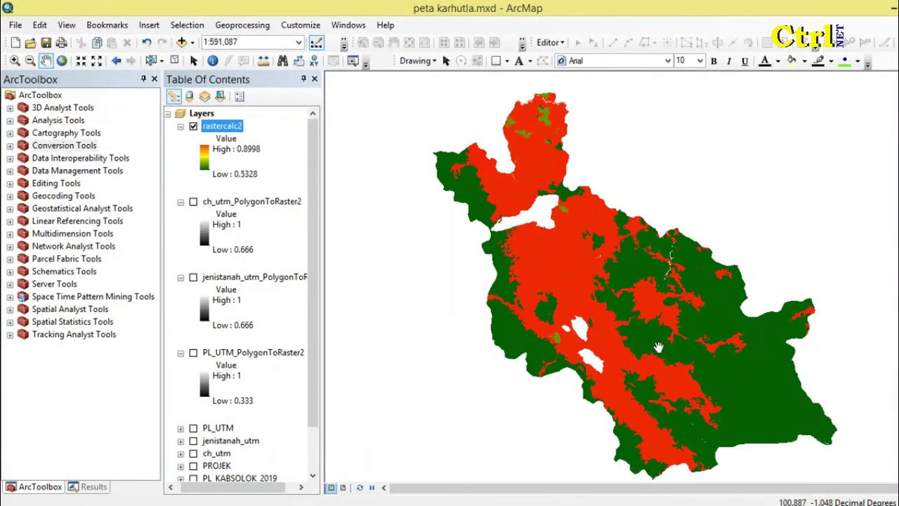
- Examine the cell structure along a class boundary in the northwest of rastercalc2 up close, and return to the whole raster
{"action": "left_click", "coordinate": [14, 61]}
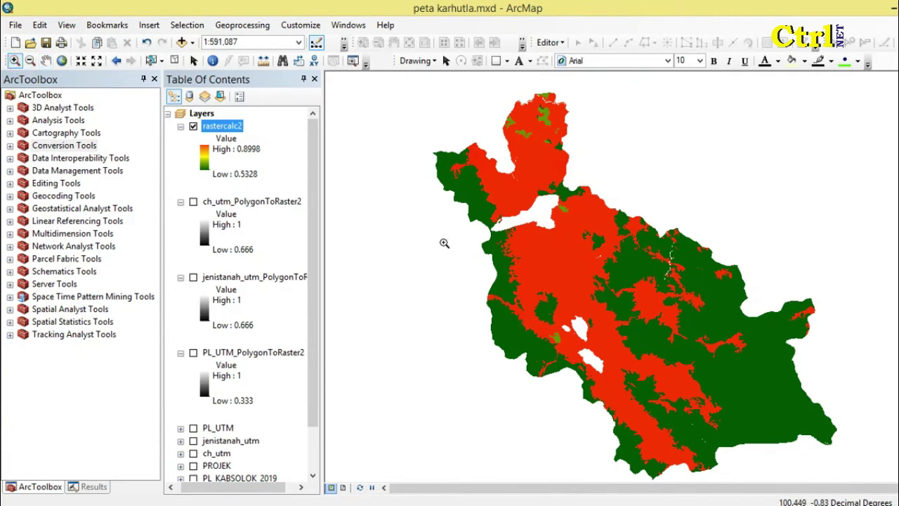
{"action": "left_click_drag", "start_coordinate": [471, 172], "coordinate": [496, 203]}
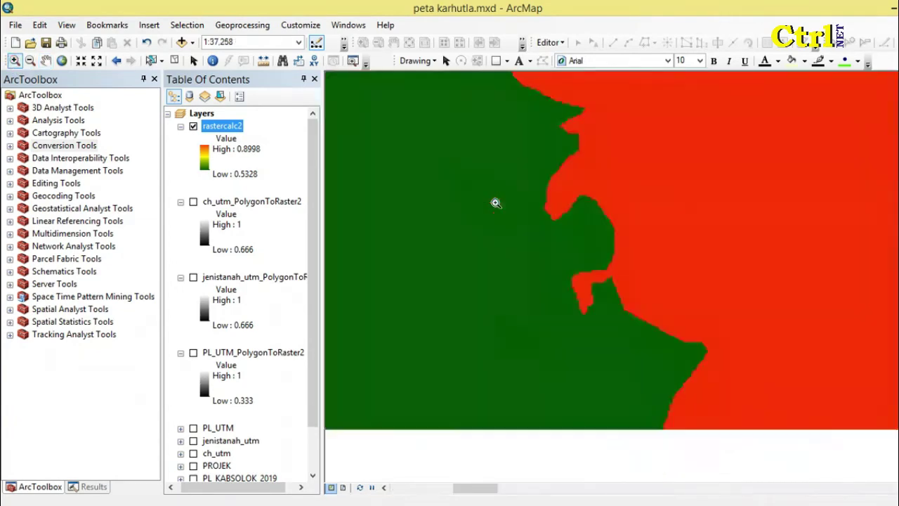
{"action": "left_click_drag", "start_coordinate": [525, 167], "coordinate": [598, 243]}
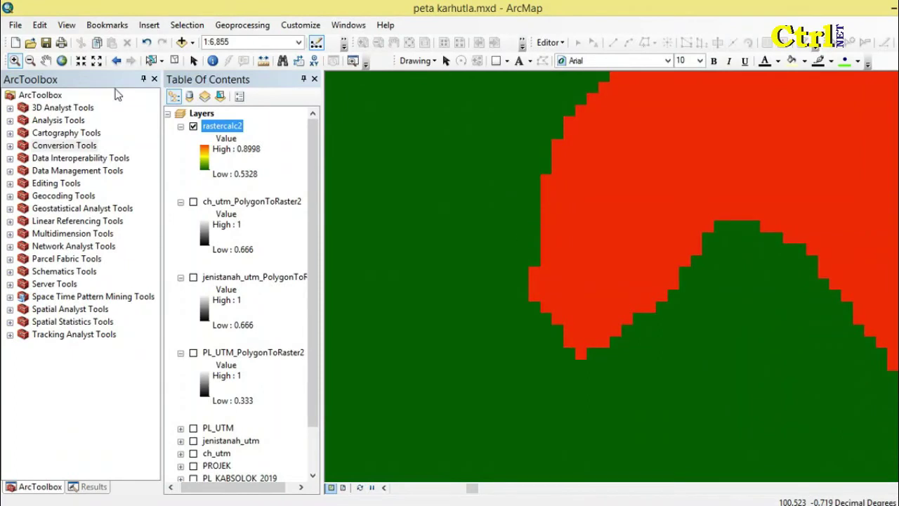
{"action": "left_click", "coordinate": [29, 60]}
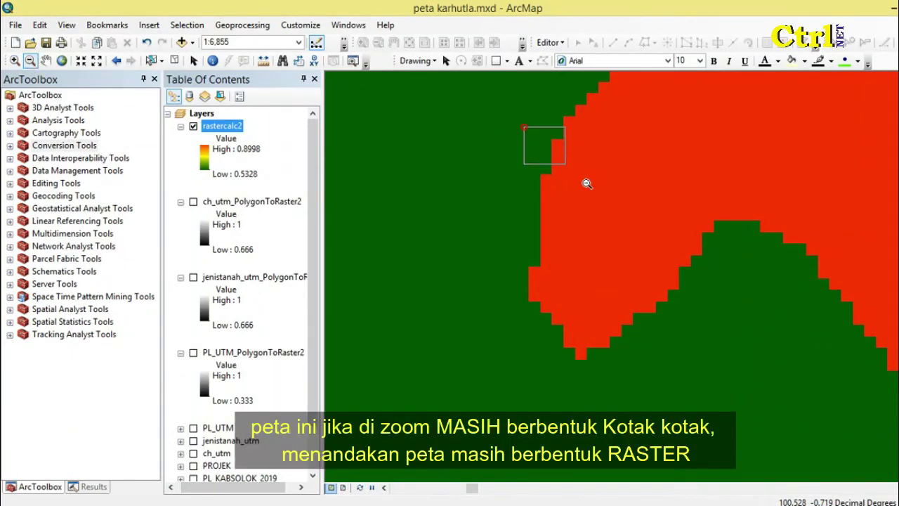
{"action": "left_click_drag", "start_coordinate": [526, 129], "coordinate": [610, 205]}
{"action": "left_click_drag", "start_coordinate": [508, 150], "coordinate": [679, 257]}
{"action": "left_click_drag", "start_coordinate": [552, 170], "coordinate": [835, 376]}
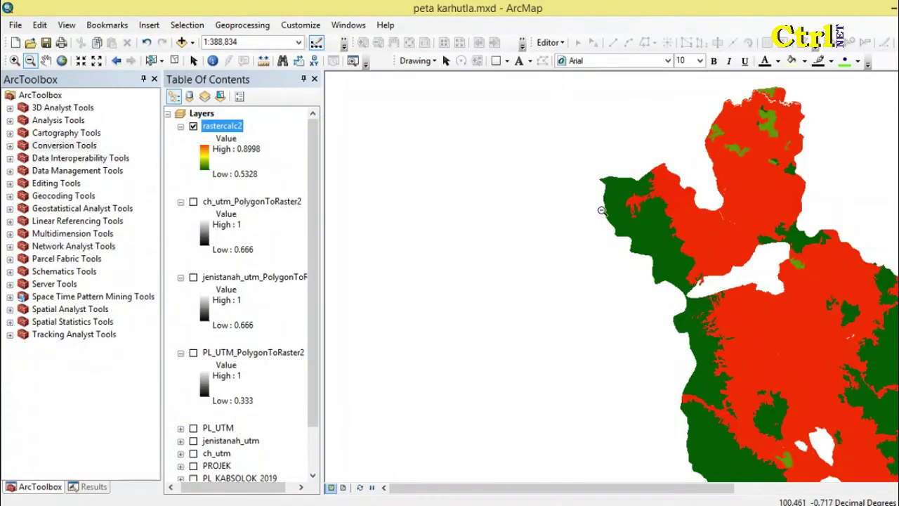
{"action": "left_click_drag", "start_coordinate": [592, 199], "coordinate": [815, 378]}
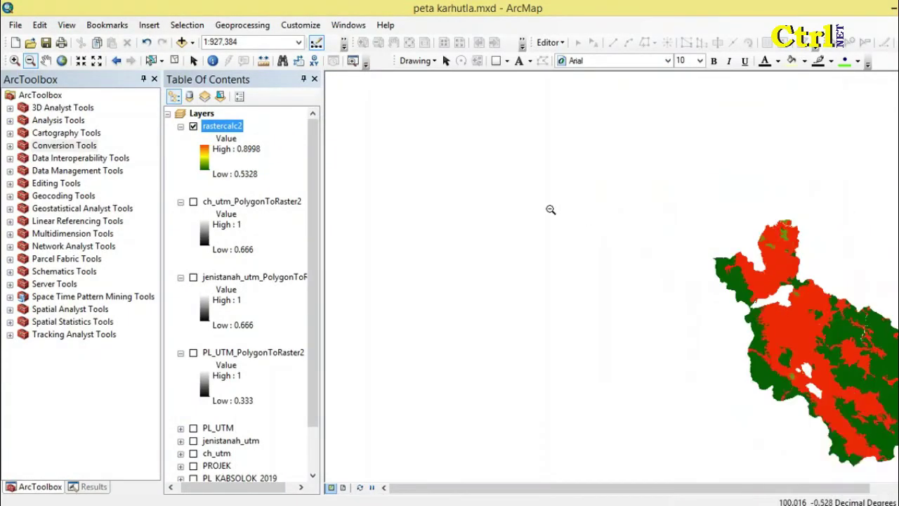
{"action": "left_click", "coordinate": [46, 60]}
{"action": "left_click_drag", "start_coordinate": [693, 302], "coordinate": [473, 192]}
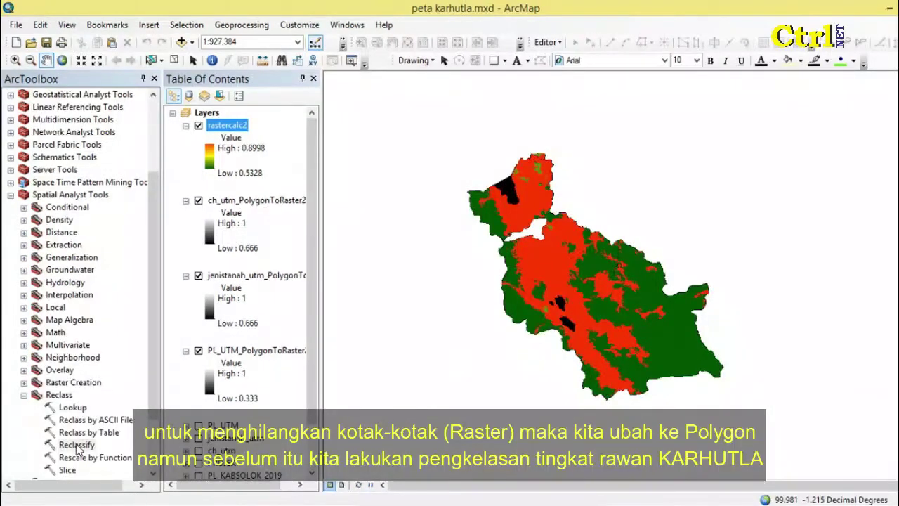
- Start the Spatial Analyst Reclassify tool with rastercalc2 as the input raster and VALUE as the reclass field
{"action": "left_click_drag", "start_coordinate": [150, 307], "coordinate": [166, 223]}
{"action": "scroll", "coordinate": [100, 370], "scroll_direction": "down", "scroll_amount": 5}
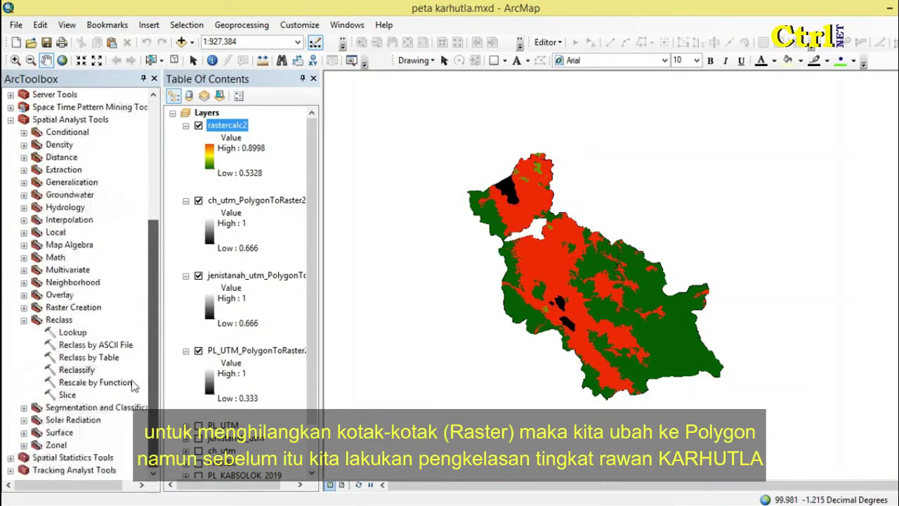
{"action": "double_click", "coordinate": [84, 371]}
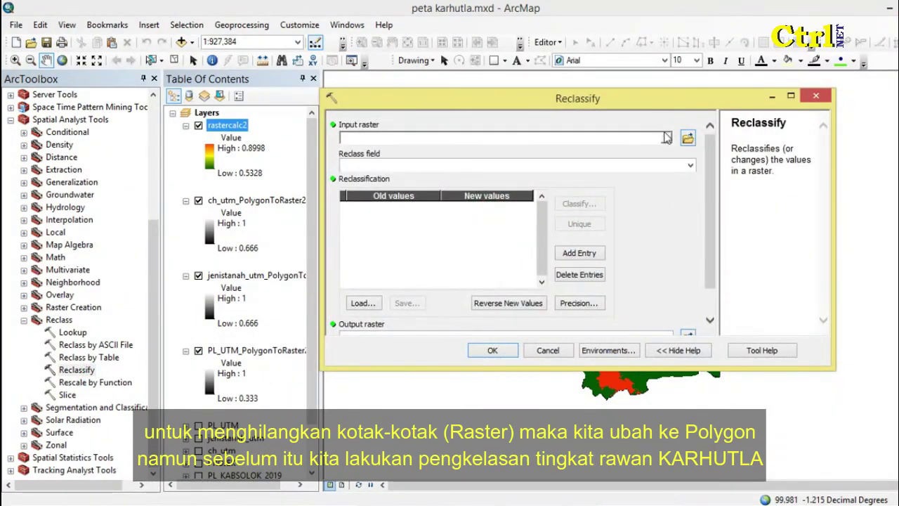
{"action": "left_click", "coordinate": [667, 137]}
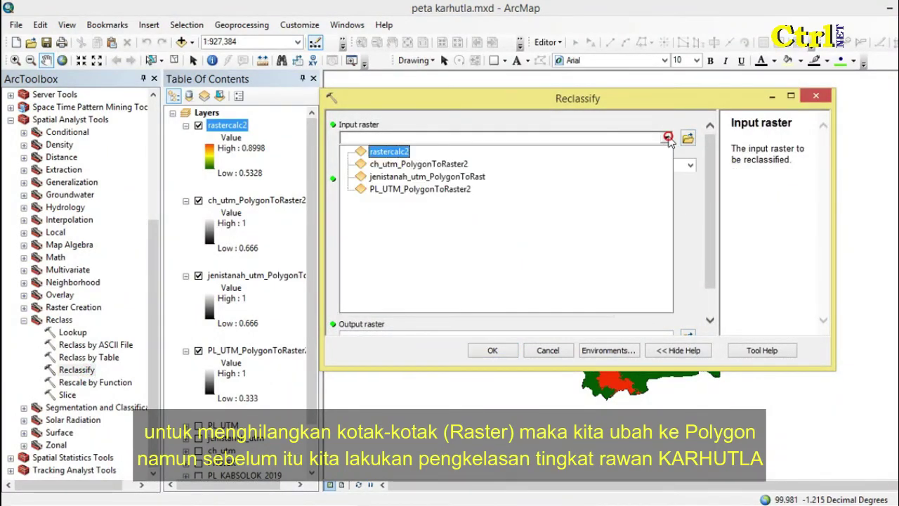
{"action": "left_click", "coordinate": [389, 151]}
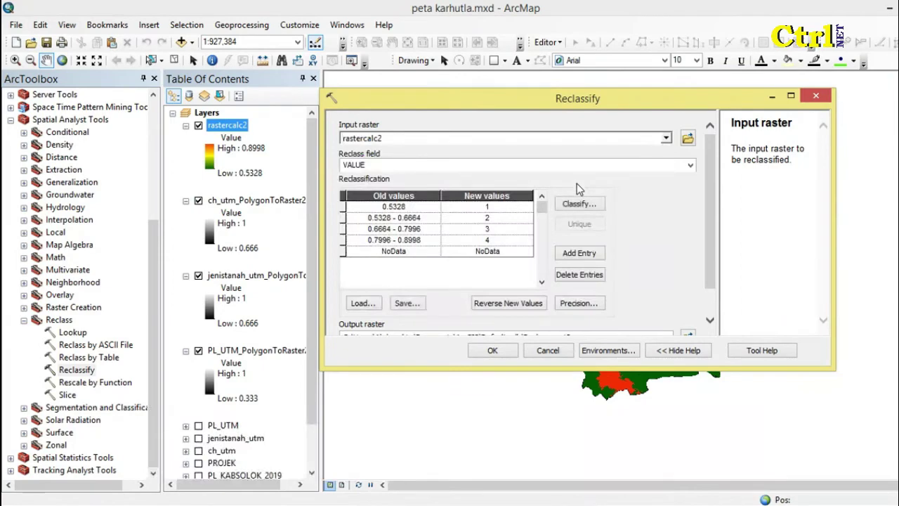
{"action": "left_click", "coordinate": [692, 166]}
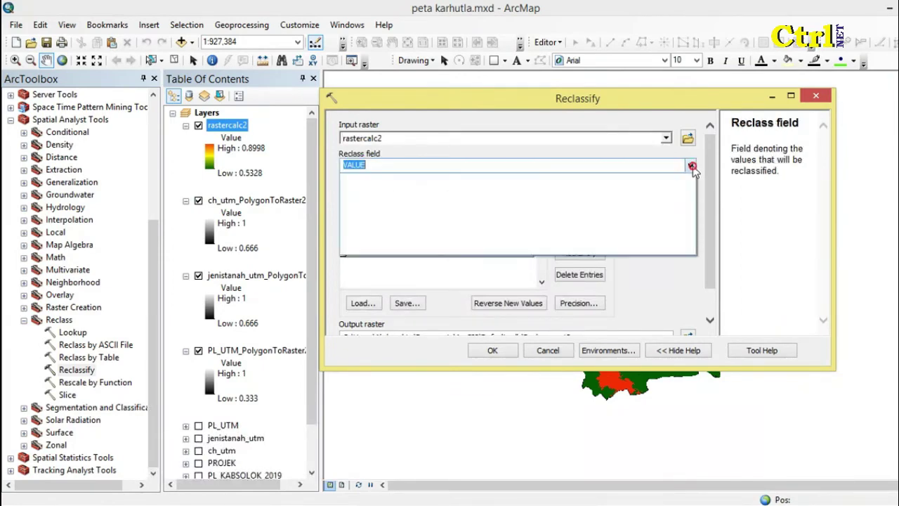
{"action": "left_click", "coordinate": [691, 165]}
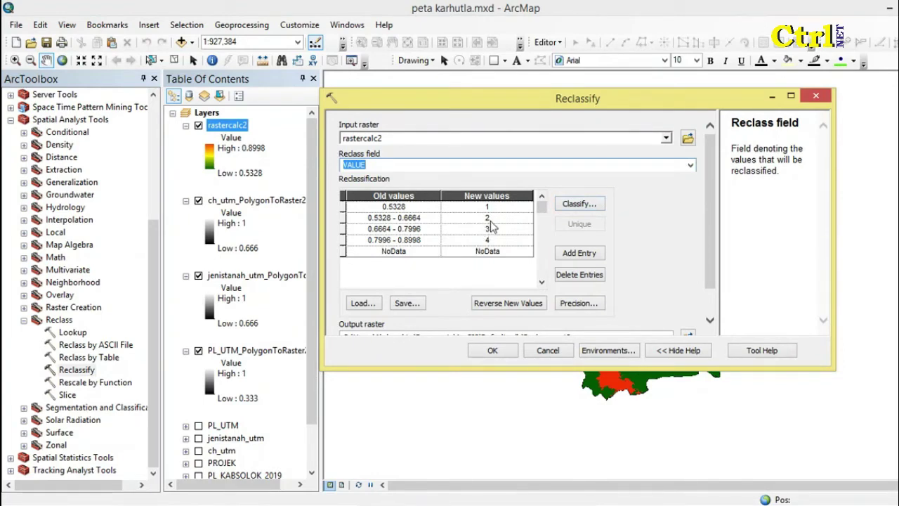
- Set the reclassification of rastercalc2 to 5 classes using the Natural Breaks (Jenks) method
{"action": "left_click", "coordinate": [577, 206]}
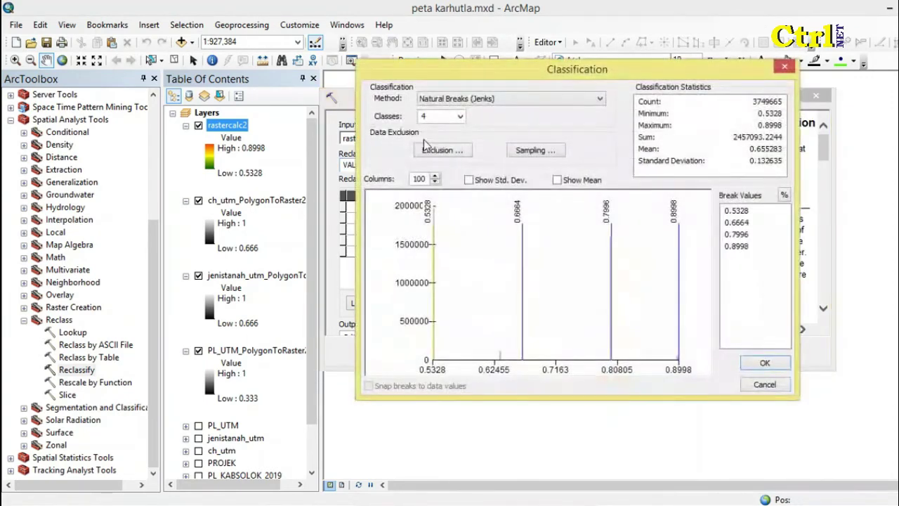
{"action": "left_click", "coordinate": [460, 116]}
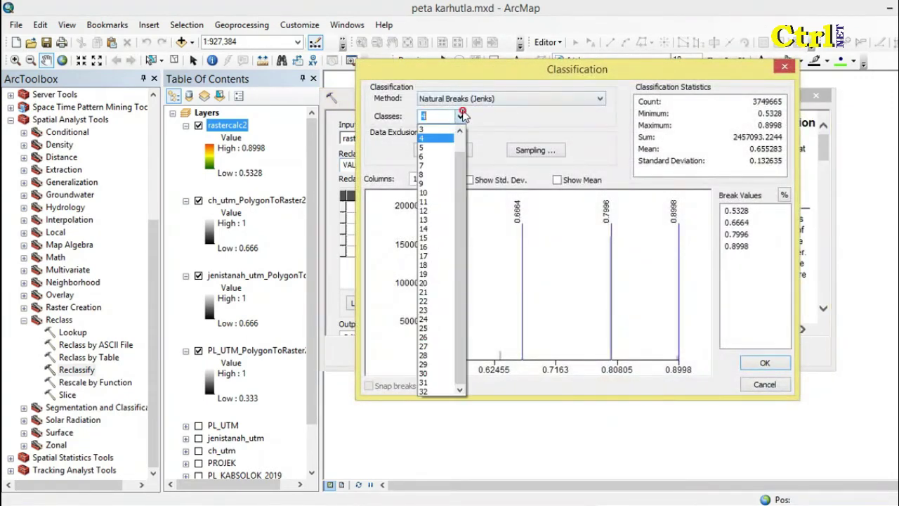
{"action": "left_click", "coordinate": [441, 149]}
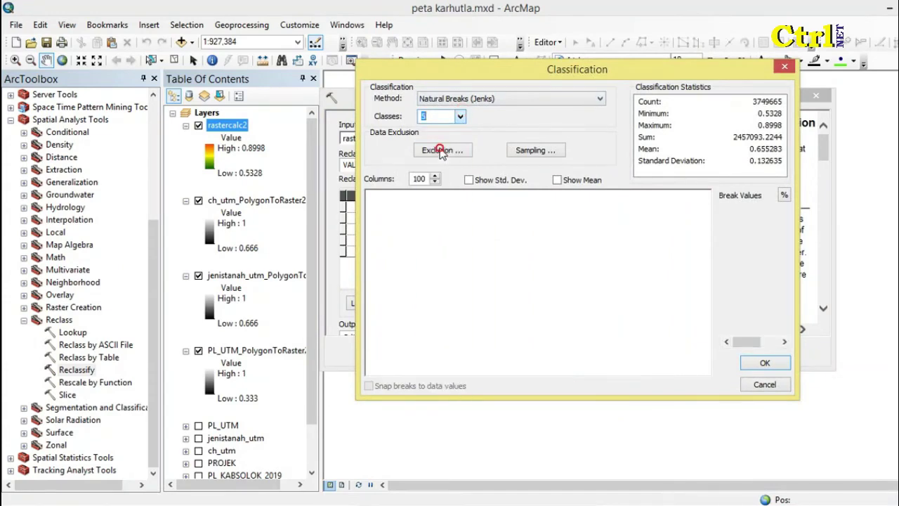
{"action": "left_click", "coordinate": [755, 363]}
{"action": "left_click_drag", "start_coordinate": [823, 151], "coordinate": [815, 179]}
{"action": "left_click_drag", "start_coordinate": [712, 206], "coordinate": [713, 248]}
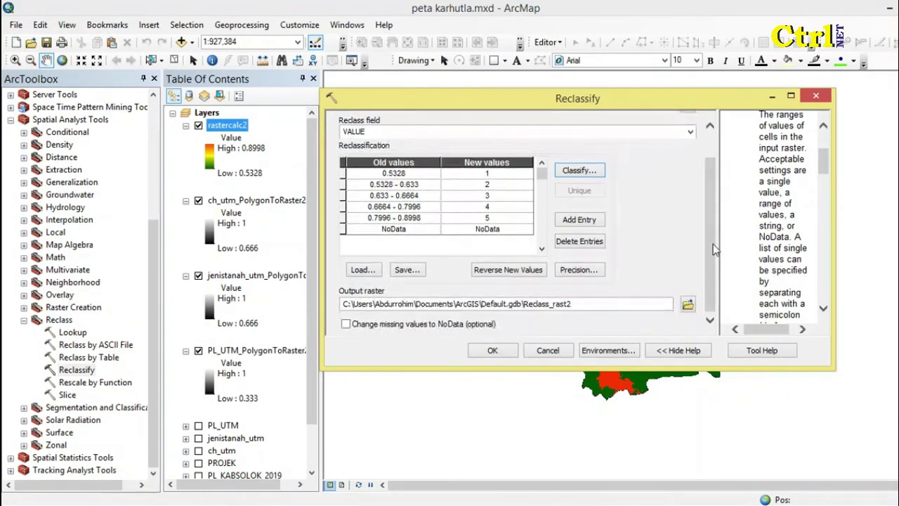
- Run the reclassification of rastercalc2 to the output raster Reclass_rast2 in Default.gdb
{"action": "left_click", "coordinate": [492, 351]}
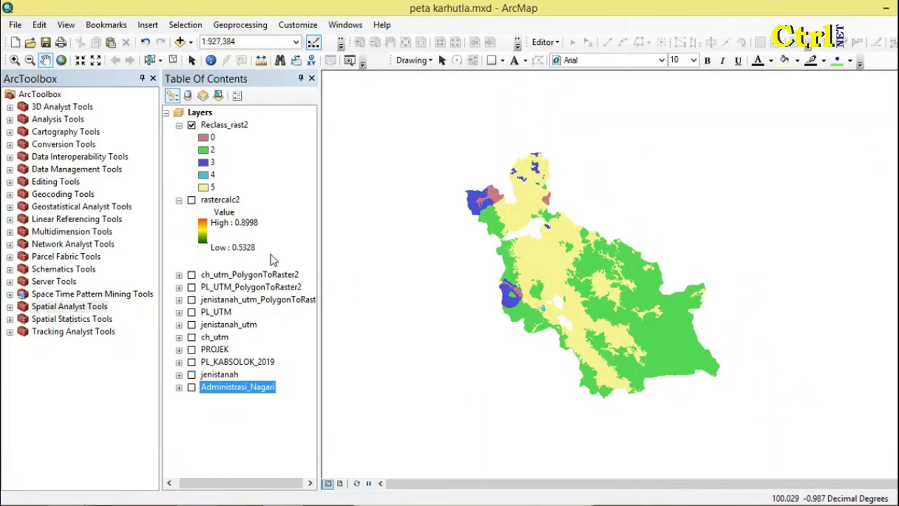
- Start the Raster to Polygon conversion tool with Reclass_rast2 as the input raster and Value as the field
{"action": "left_click", "coordinate": [9, 133]}
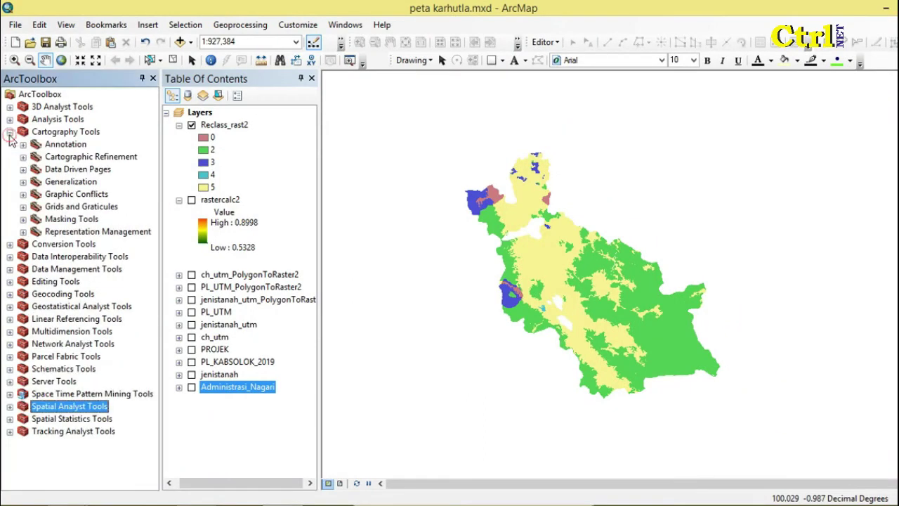
{"action": "left_click", "coordinate": [10, 132]}
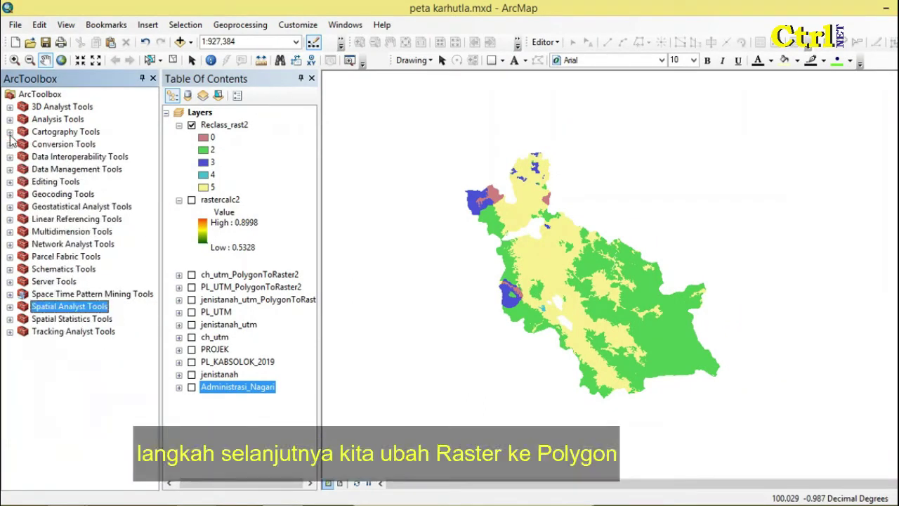
{"action": "left_click", "coordinate": [10, 144]}
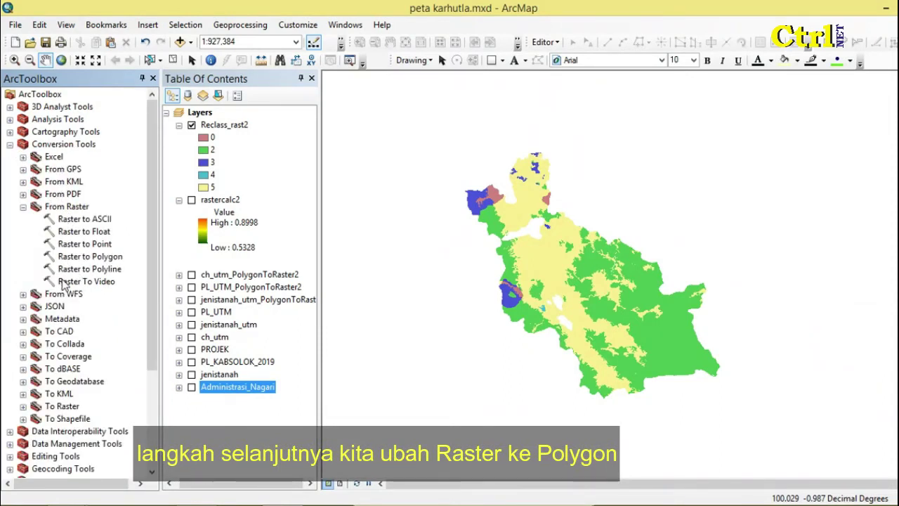
{"action": "double_click", "coordinate": [96, 258]}
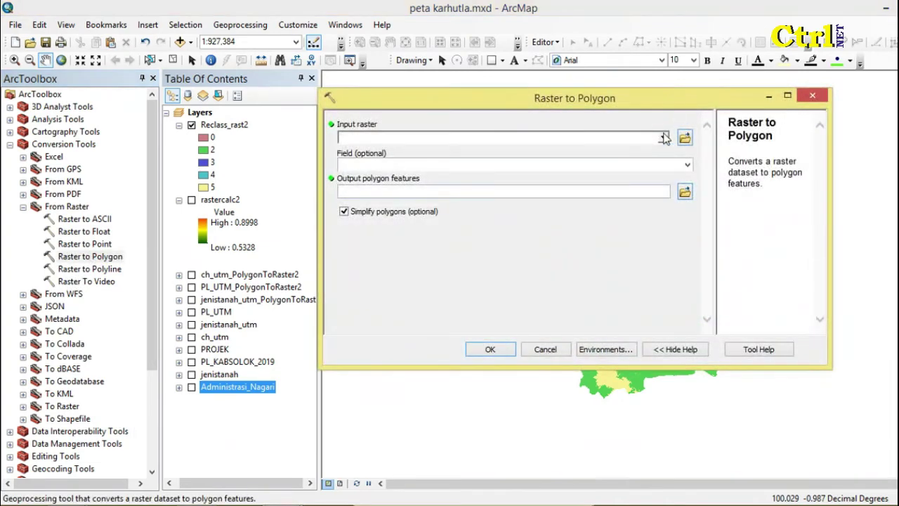
{"action": "left_click", "coordinate": [663, 139]}
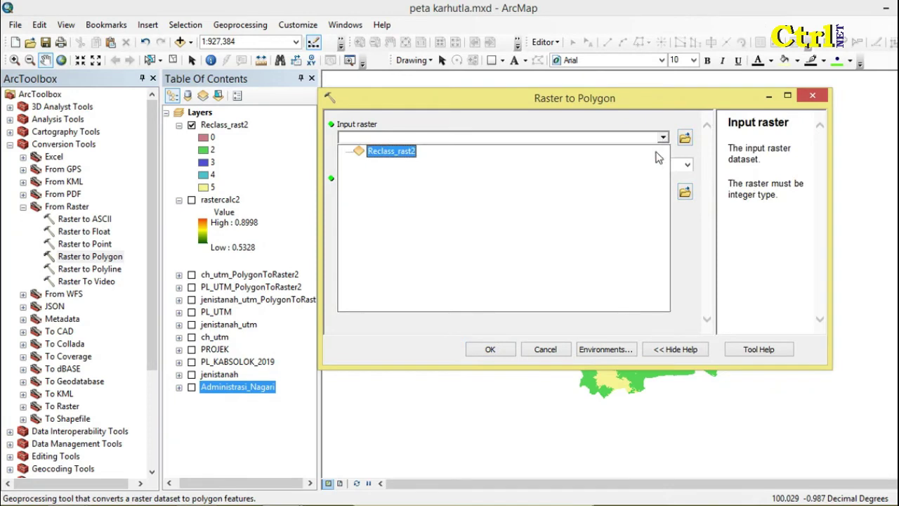
{"action": "left_click", "coordinate": [402, 159]}
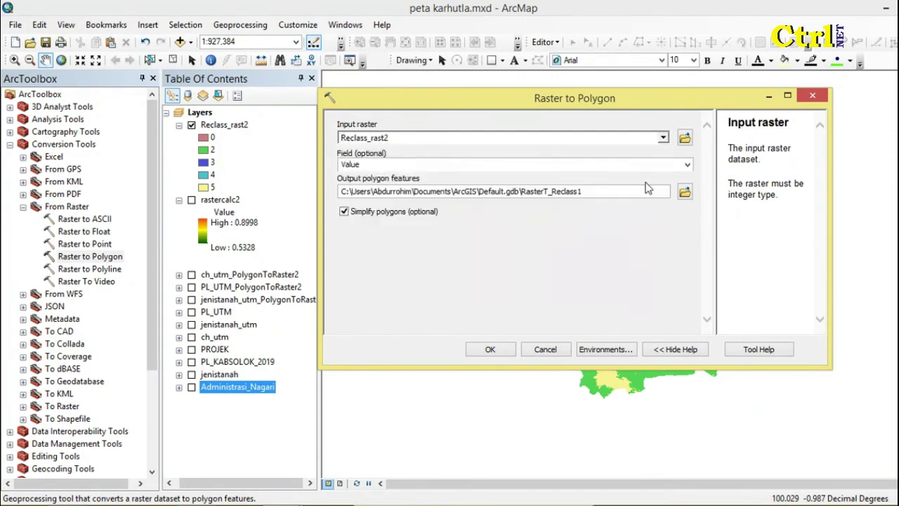
{"action": "left_click", "coordinate": [685, 164]}
{"action": "left_click", "coordinate": [685, 164]}
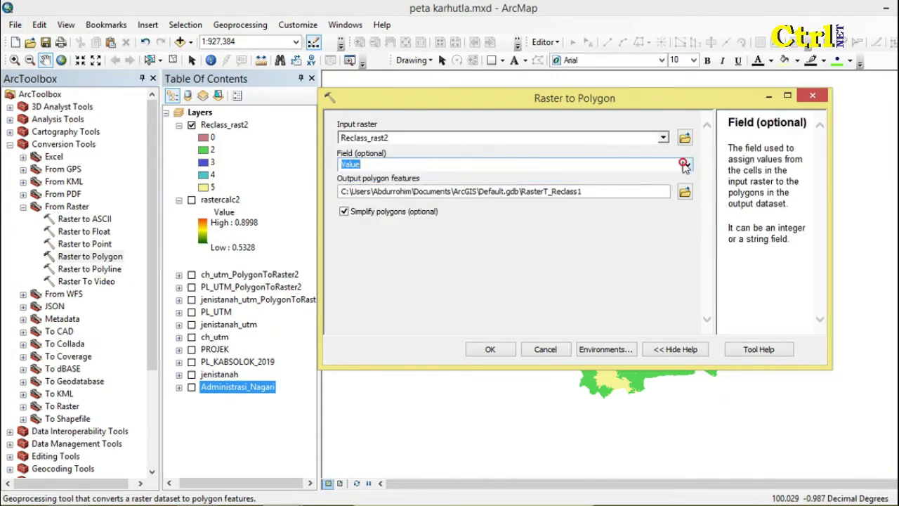
- Set the output polygon features to Shp_KARHUTLA.shp in the PETA RAWAN KARHUTLA folder and run the conversion with simplified polygons
{"action": "left_click", "coordinate": [685, 192]}
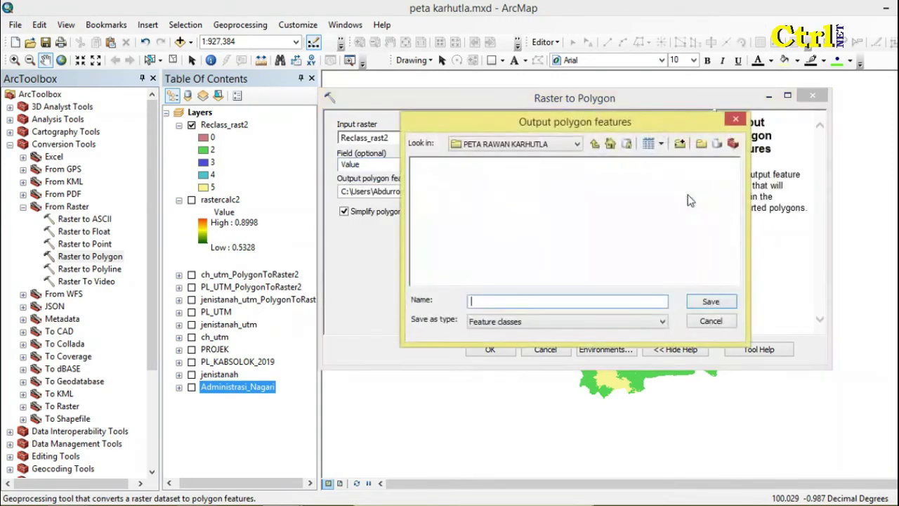
{"action": "type", "text": "ke"}
{"action": "left_click", "coordinate": [710, 302]}
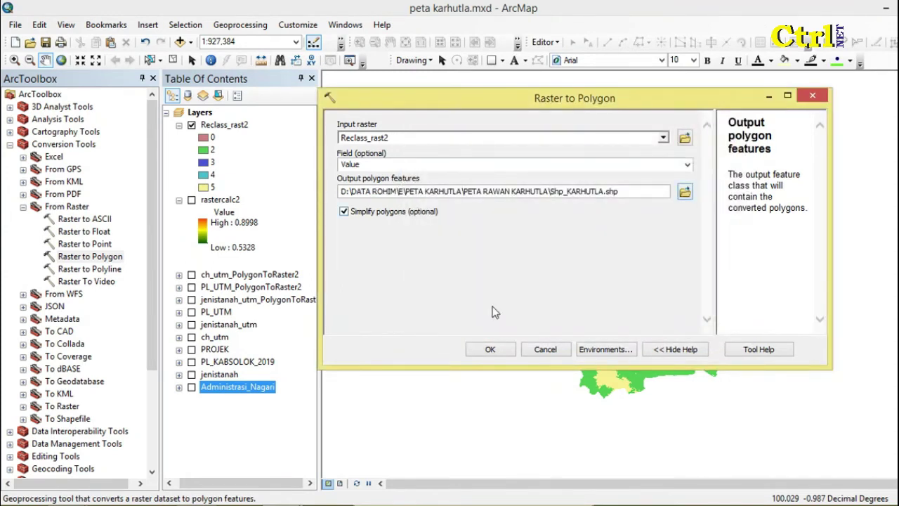
{"action": "left_click", "coordinate": [489, 349]}
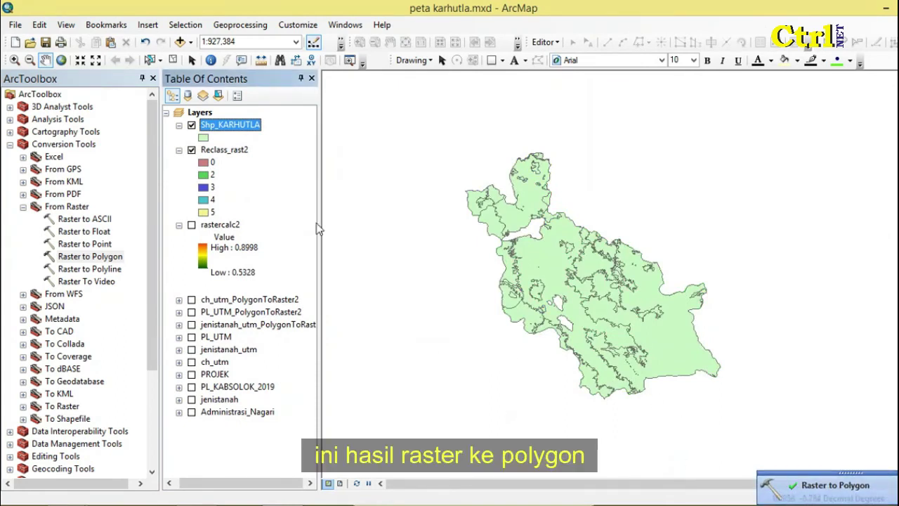
{"action": "right_click", "coordinate": [240, 125]}
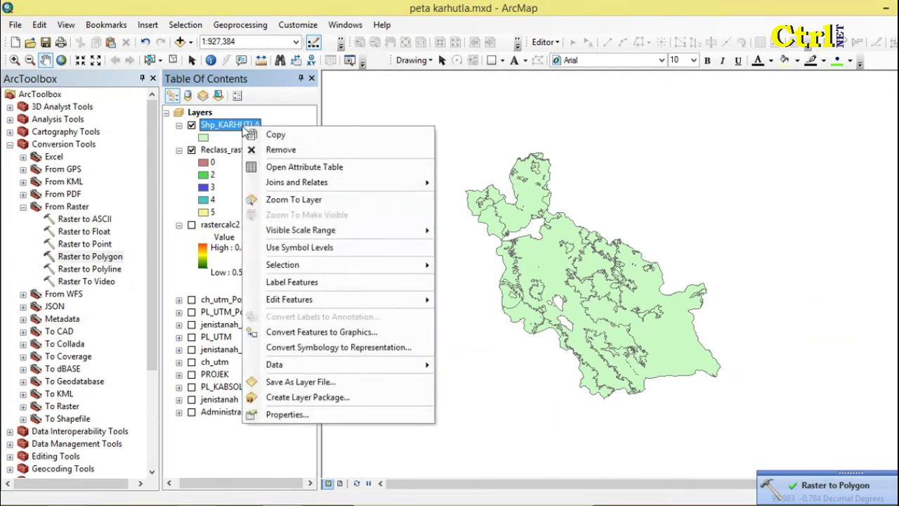
{"action": "left_click", "coordinate": [295, 416]}
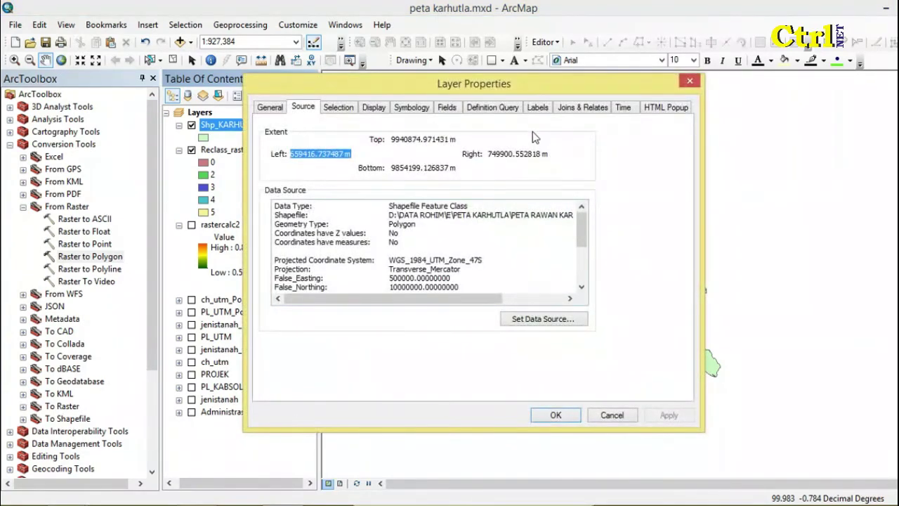
{"action": "left_click", "coordinate": [417, 111]}
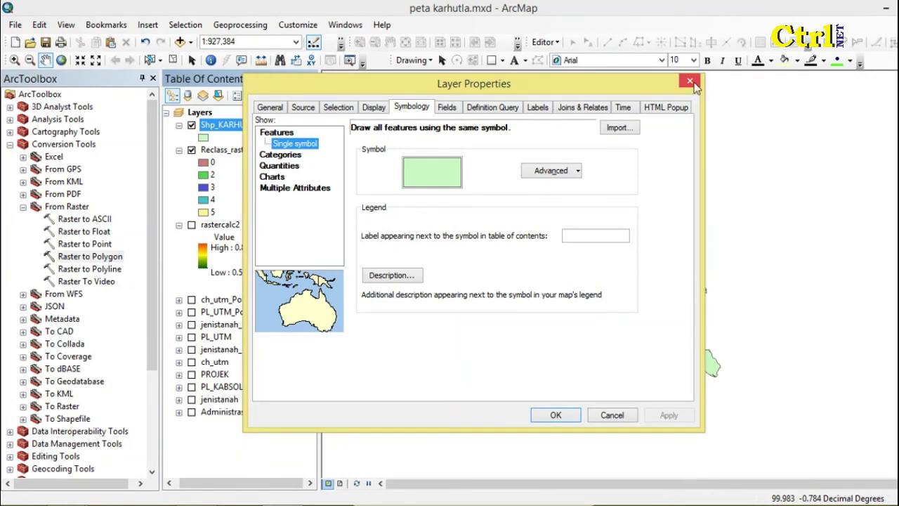
{"action": "left_click", "coordinate": [691, 82]}
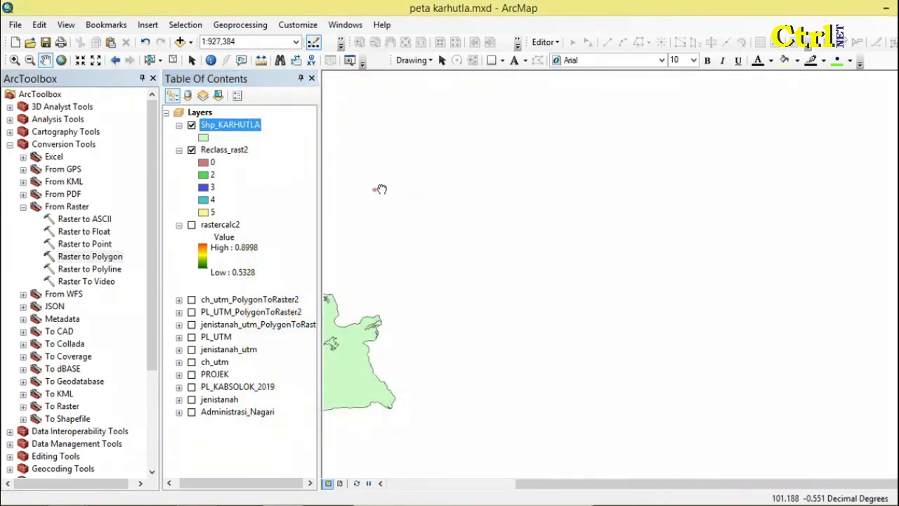
{"action": "left_click_drag", "start_coordinate": [380, 189], "coordinate": [711, 191]}
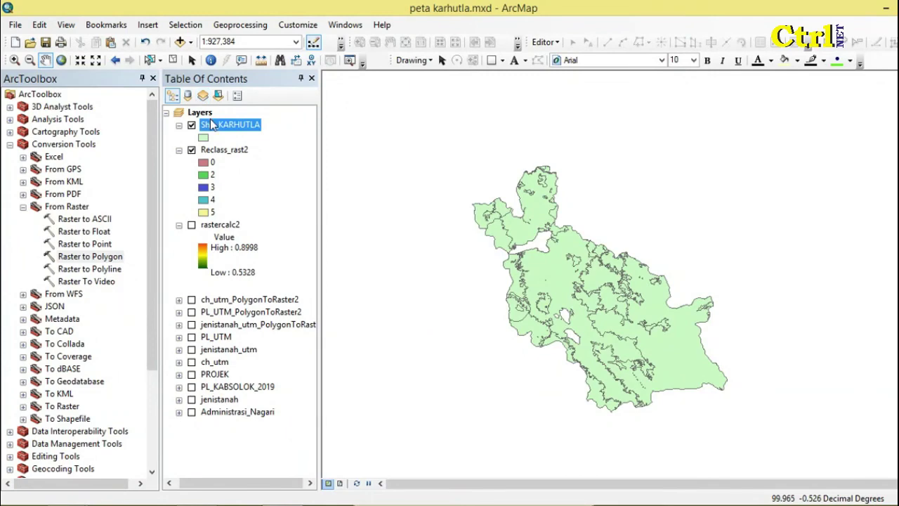
- Examine the GRIDCODE values in the attribute table of the Shp_KARHUTLA layer
{"action": "right_click", "coordinate": [213, 124]}
{"action": "left_click", "coordinate": [271, 160]}
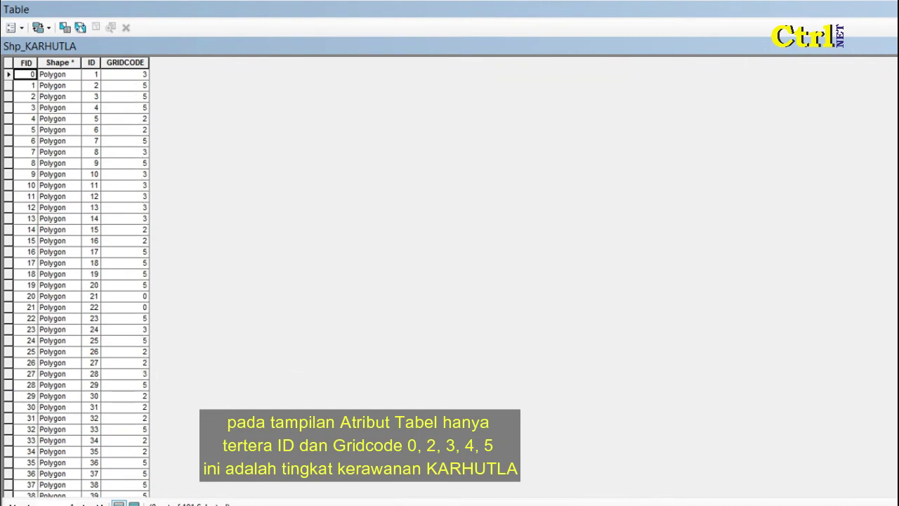
{"action": "scroll", "coordinate": [86, 281], "scroll_direction": "down", "scroll_amount": 20}
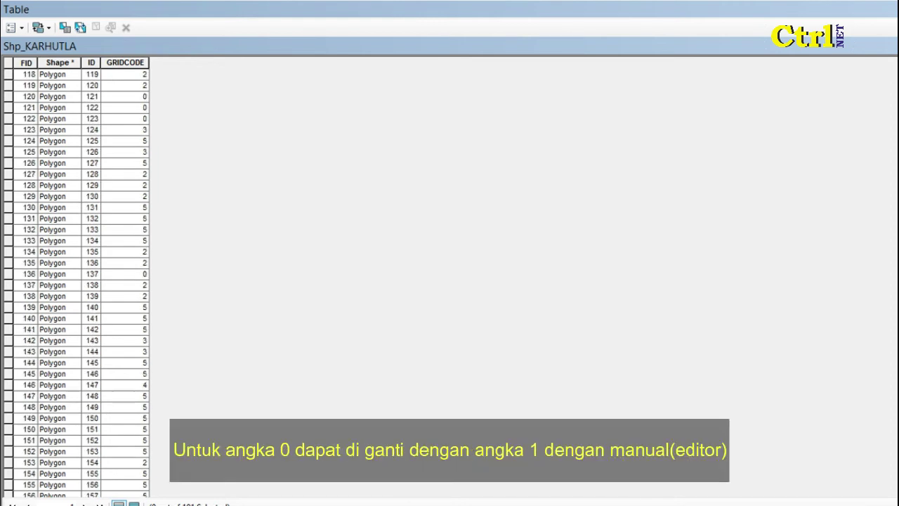
{"action": "scroll", "coordinate": [87, 281], "scroll_direction": "up", "scroll_amount": 20}
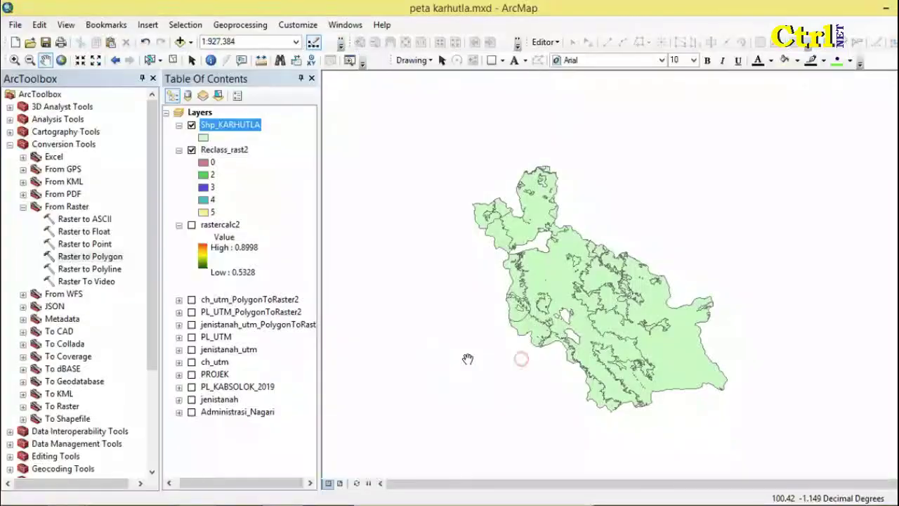
- Set the symbology of the Shp_KARHUTLA layer to unique-value categories based on the GRIDCODE field
{"action": "right_click", "coordinate": [226, 126]}
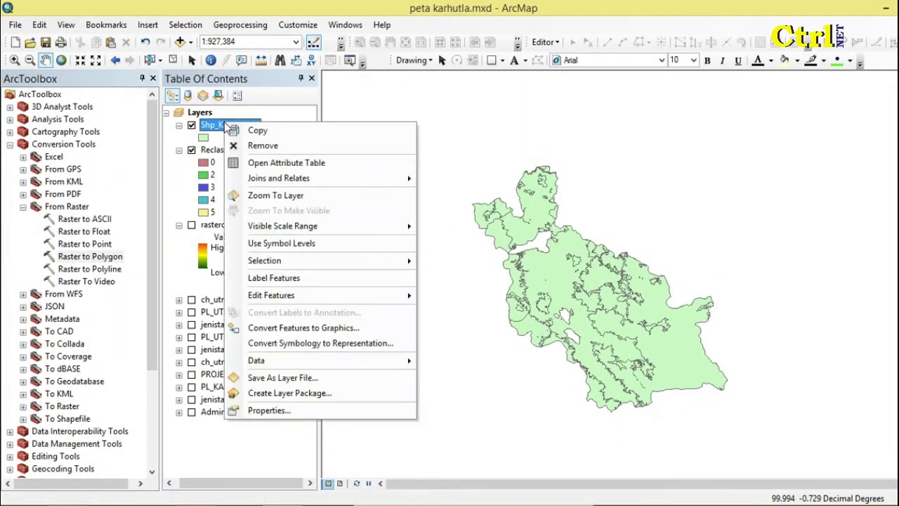
{"action": "left_click", "coordinate": [309, 413]}
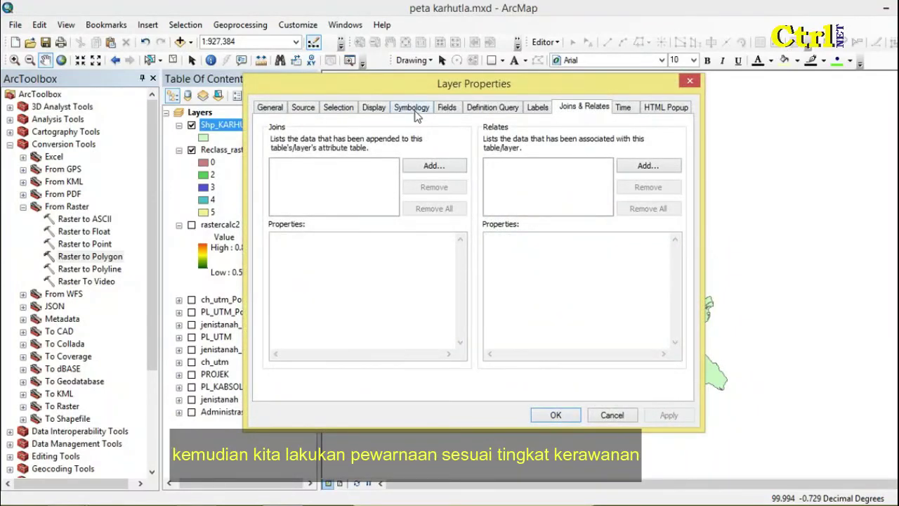
{"action": "left_click", "coordinate": [412, 107]}
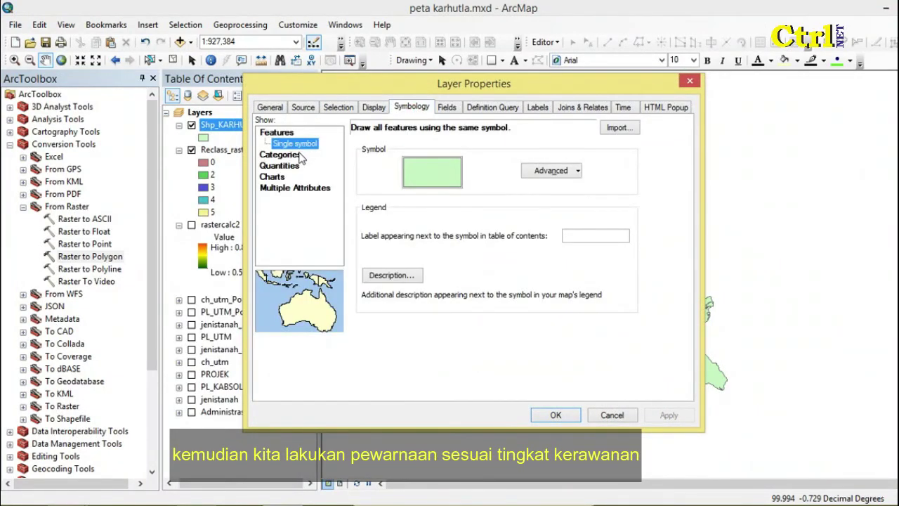
{"action": "left_click", "coordinate": [289, 154]}
{"action": "left_click", "coordinate": [423, 157]}
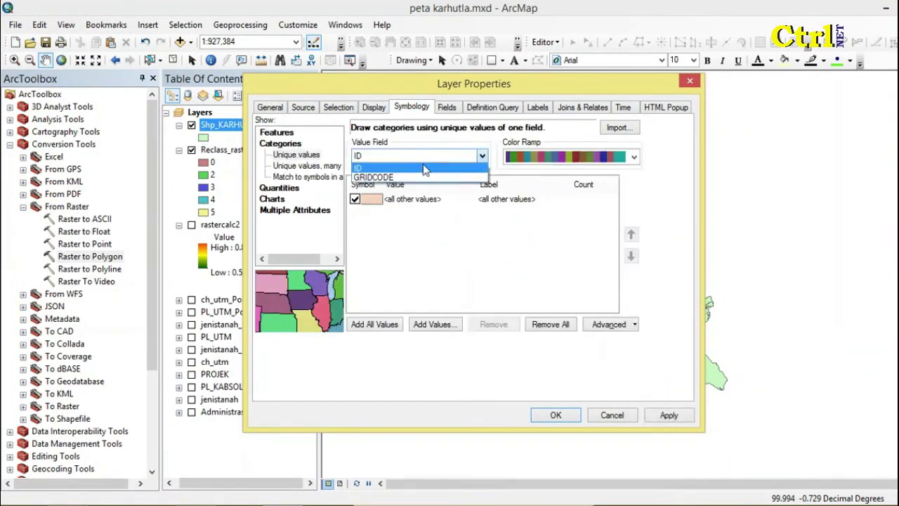
{"action": "left_click", "coordinate": [424, 177]}
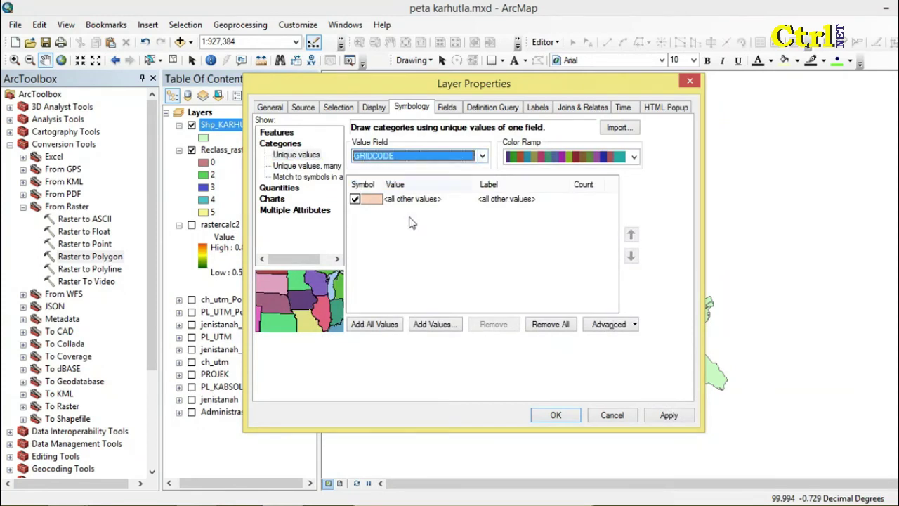
- Add all GRIDCODE values without the all-other-values class, and colour them with the green-to-yellow-to-red ramp
{"action": "left_click", "coordinate": [393, 326]}
{"action": "left_click", "coordinate": [355, 199]}
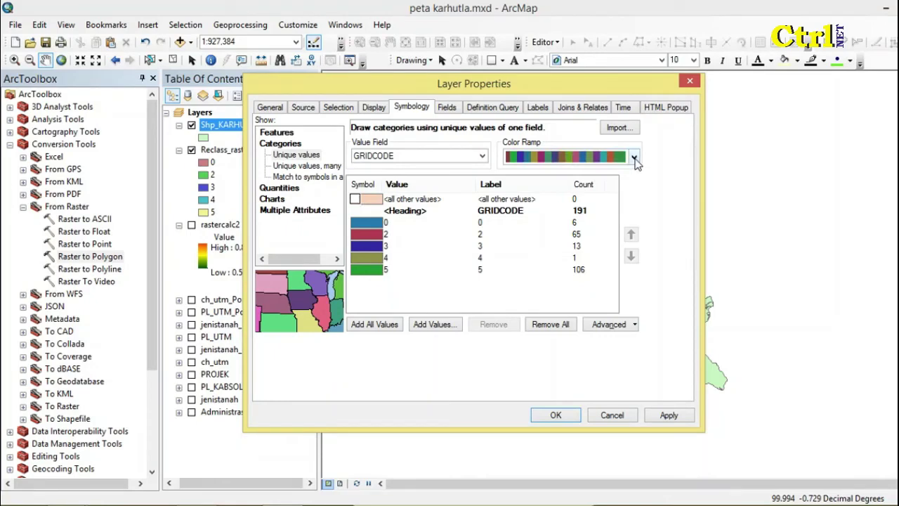
{"action": "left_click", "coordinate": [634, 157]}
{"action": "left_click", "coordinate": [617, 173]}
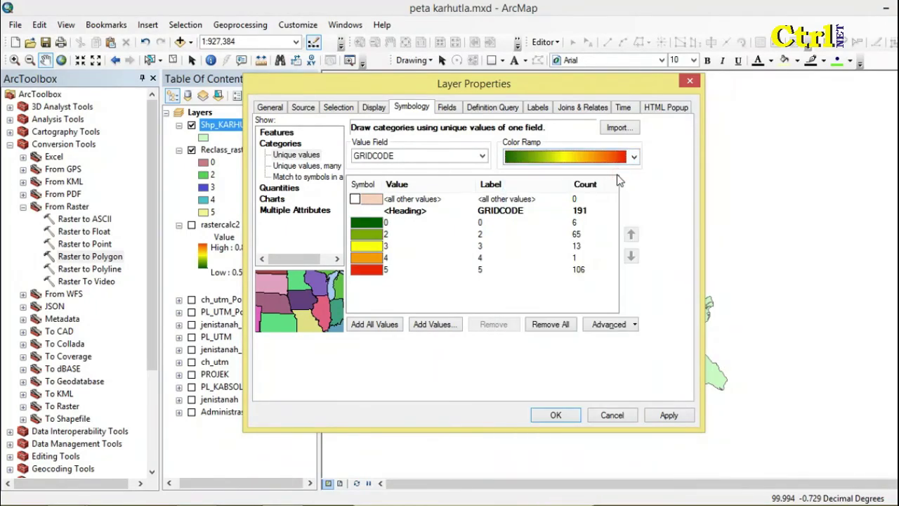